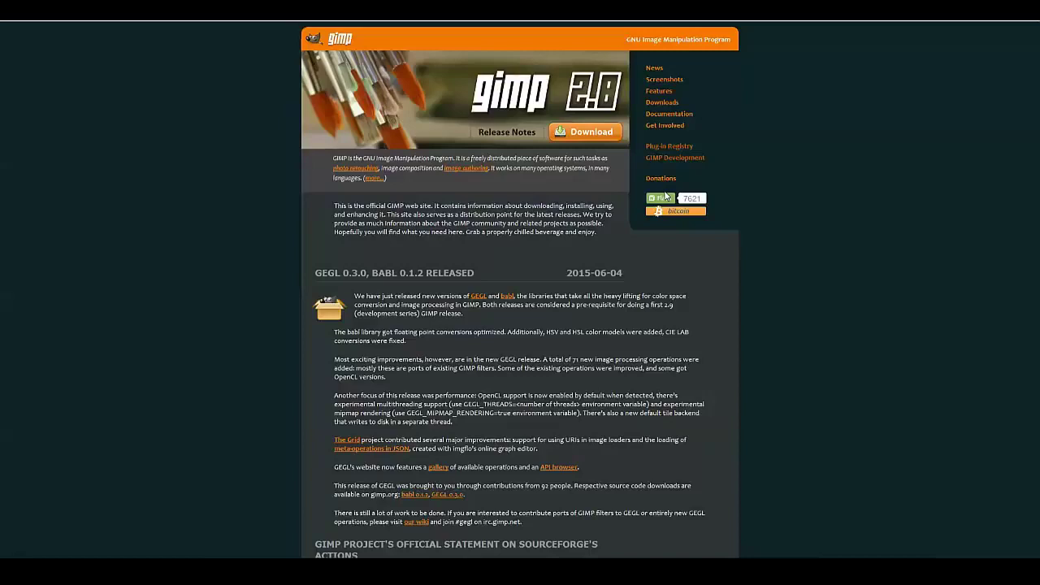
Step: Download the GIMP 2.8.14 Windows installer (gimp-2.8.14-setup-1.exe) from gimp.org and save it
left_click(591, 132)
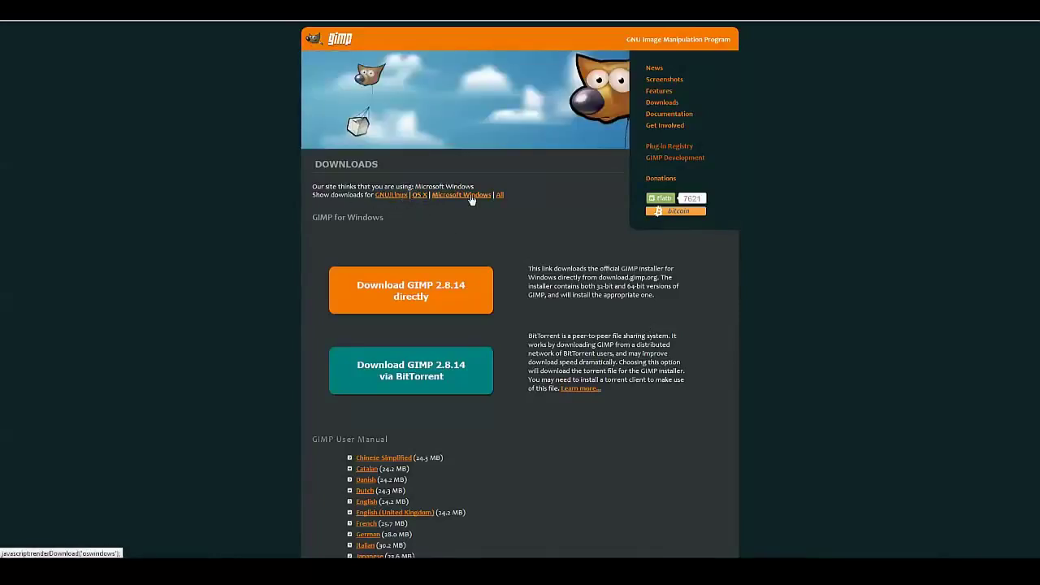
left_click(441, 298)
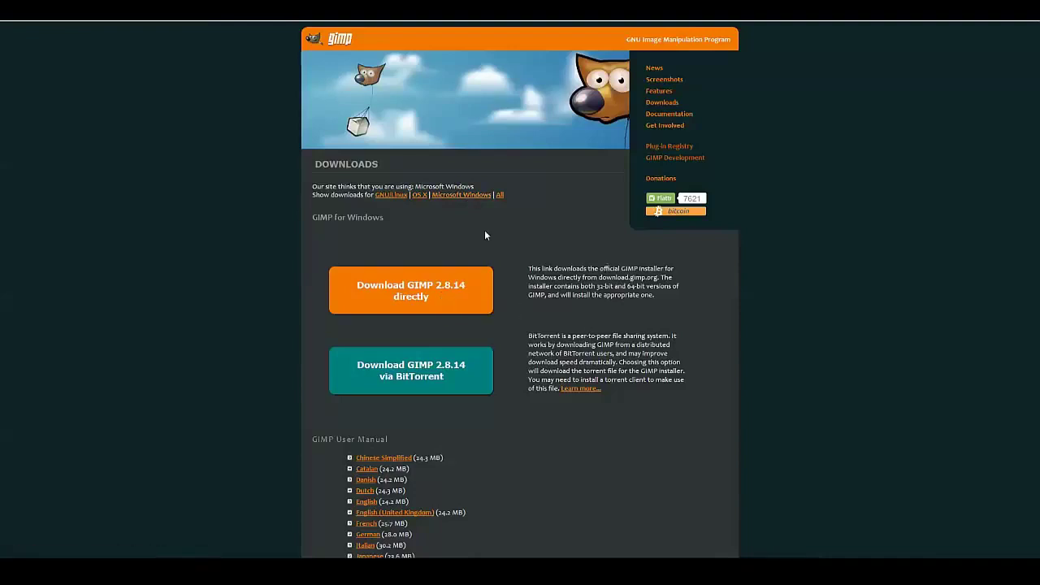
left_click(679, 449)
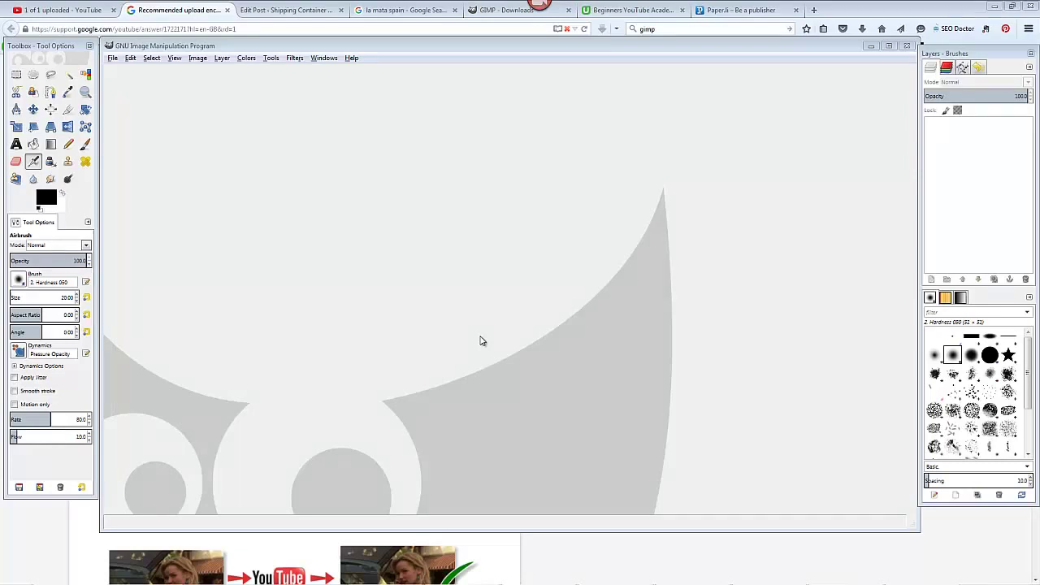
Step: Bring up GIMP's Create a New Image dialog from the File menu
left_click(114, 58)
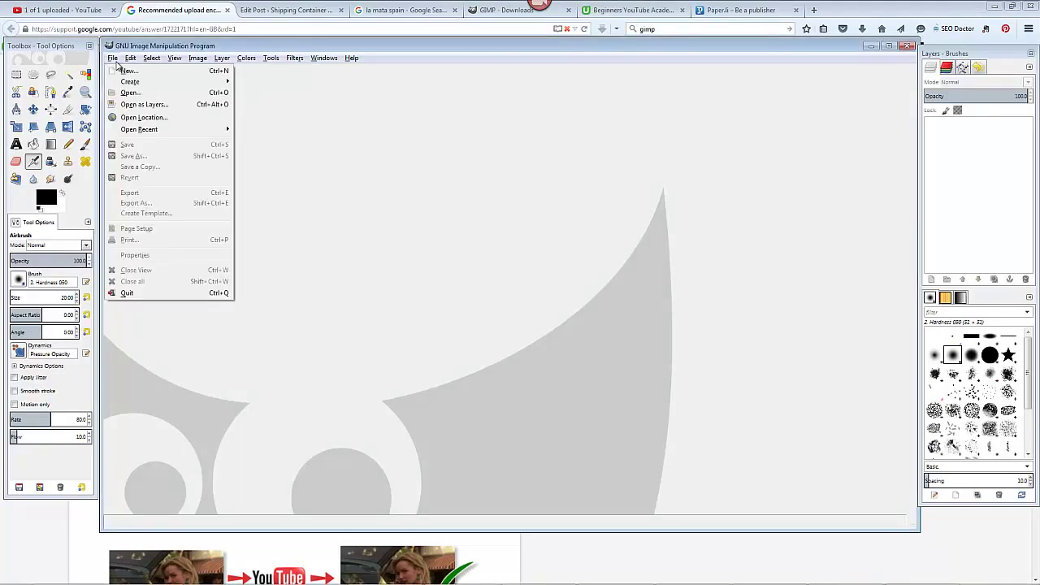
mouse_move(130, 59)
left_click(134, 71)
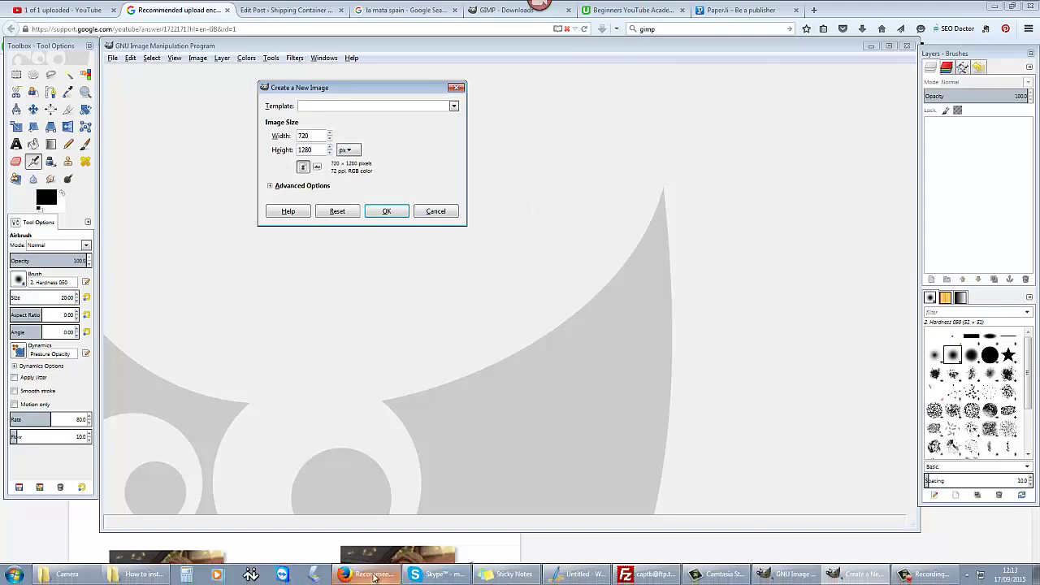
Step: Check YouTube's recommended 1080p resolution (1920x1080) and set the new image width to 1920 pixels
left_click(373, 575)
scroll(267, 225, "up", 5)
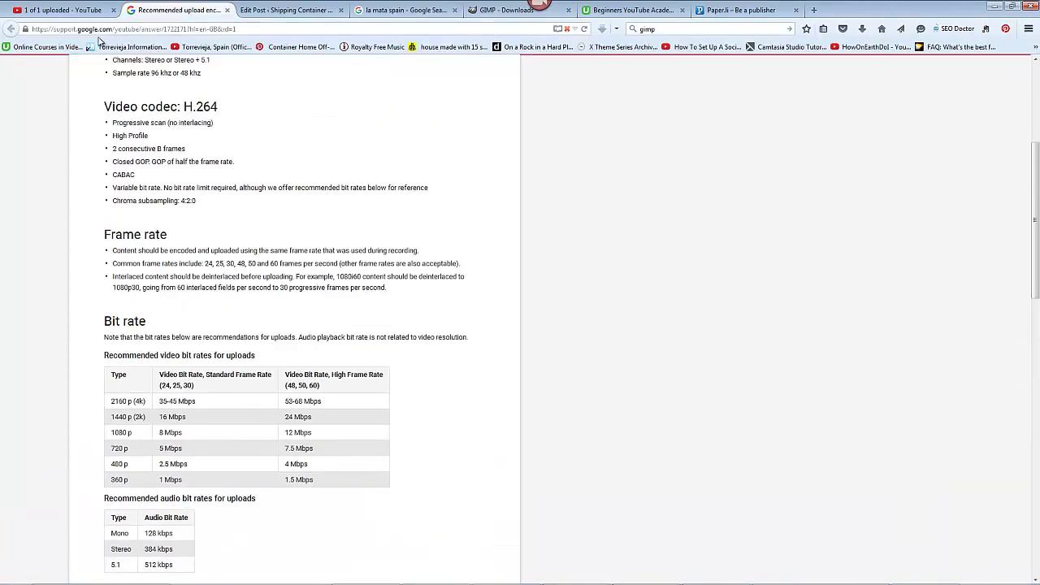
scroll(263, 114, "up", 4)
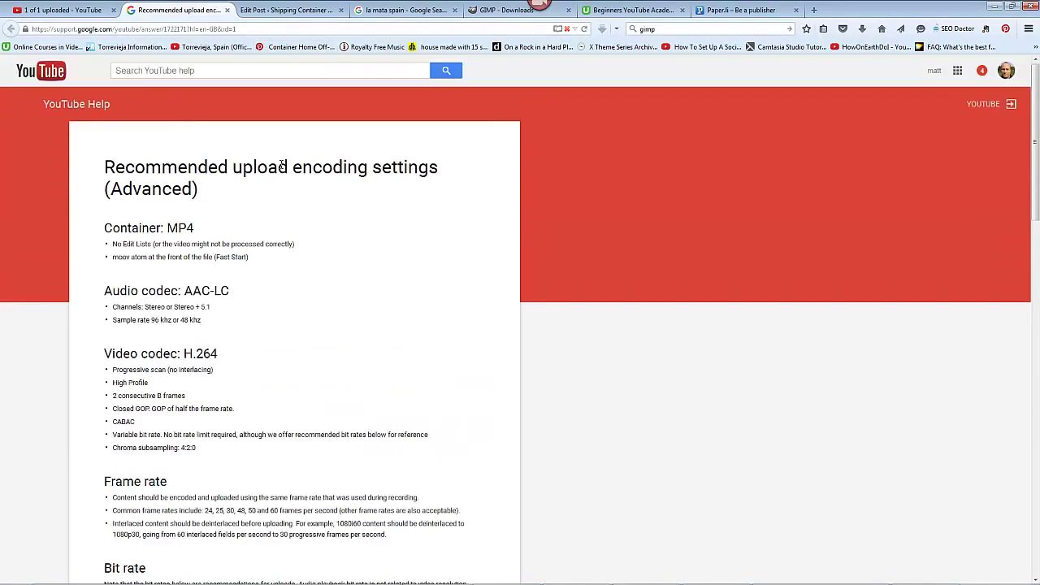
scroll(142, 97, "down", 1)
scroll(142, 97, "down", 10)
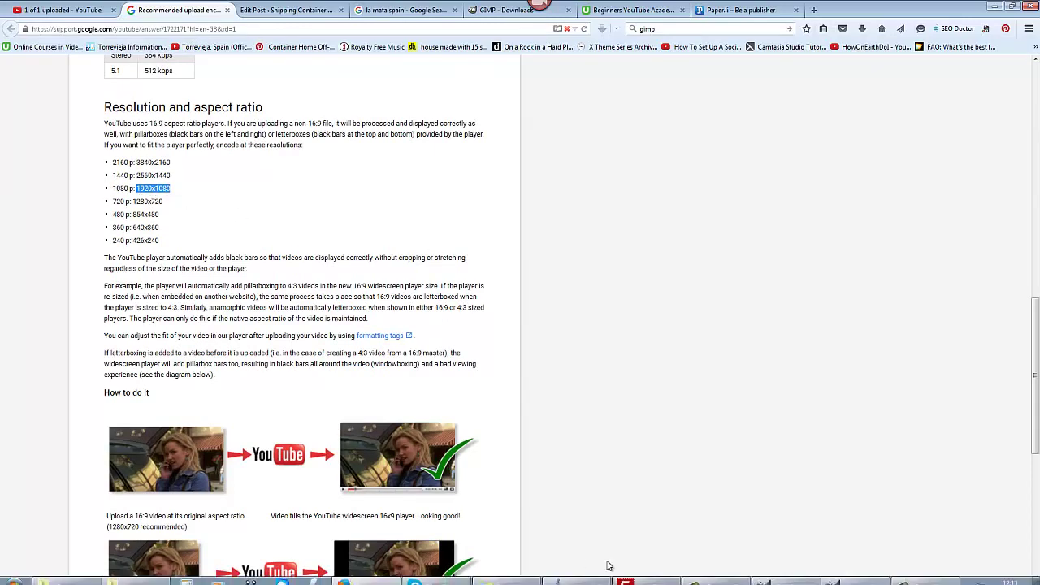
mouse_move(645, 579)
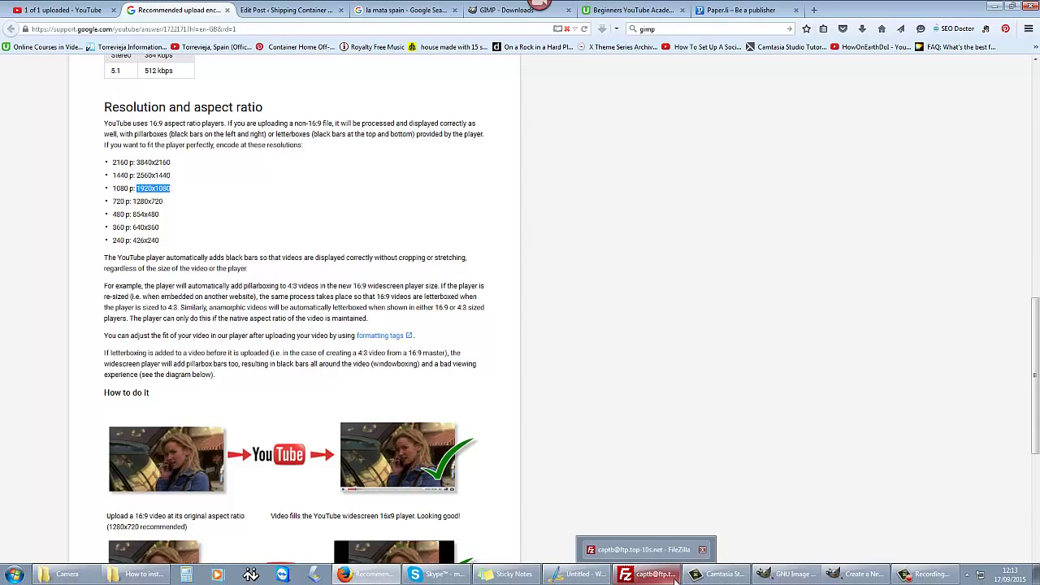
left_click(787, 578)
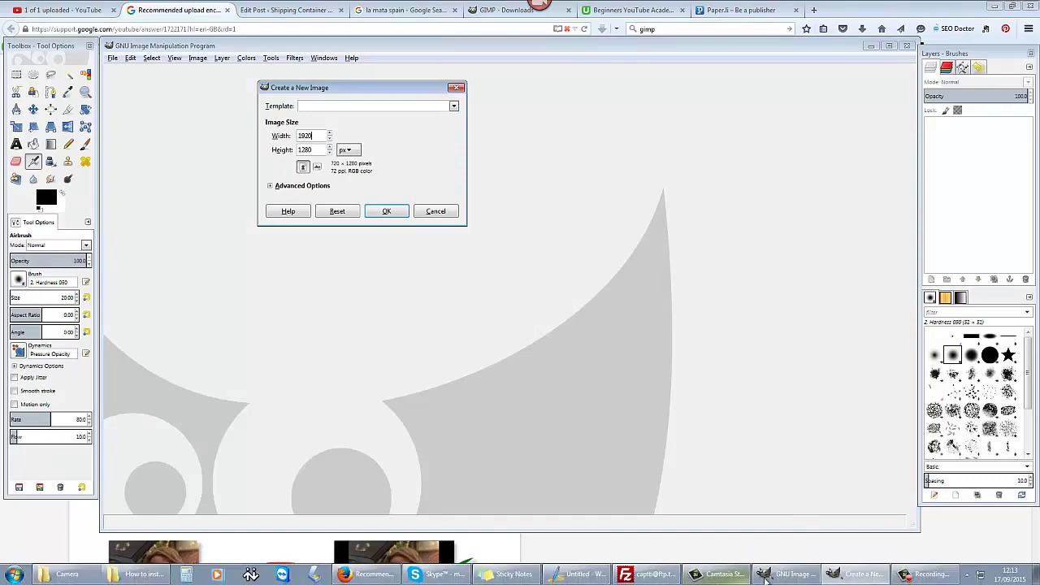
left_click(360, 575)
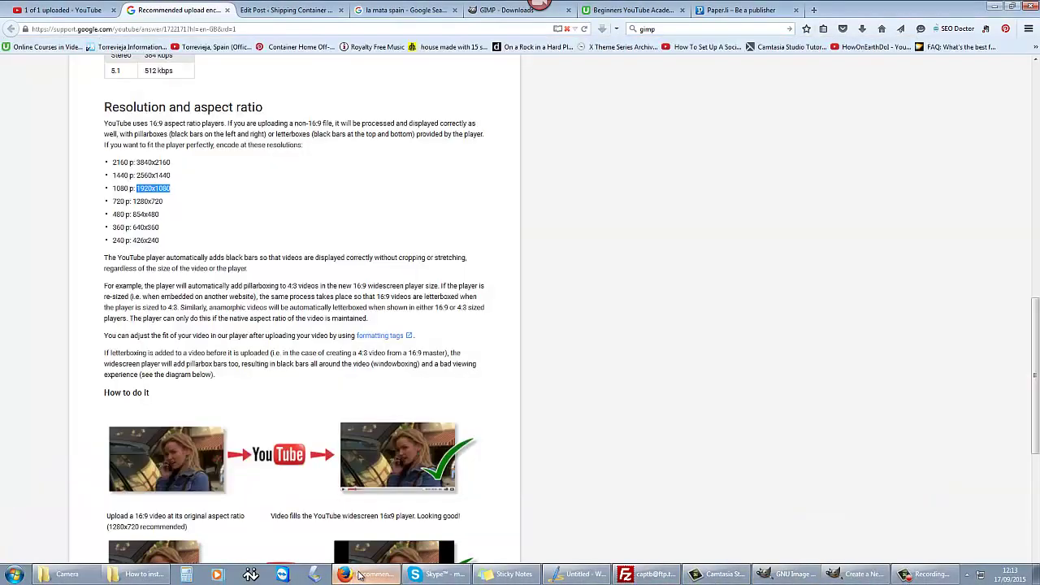
Step: Change the height to 1080 and create the blank 1920 × 1080 RGB image
left_click(360, 575)
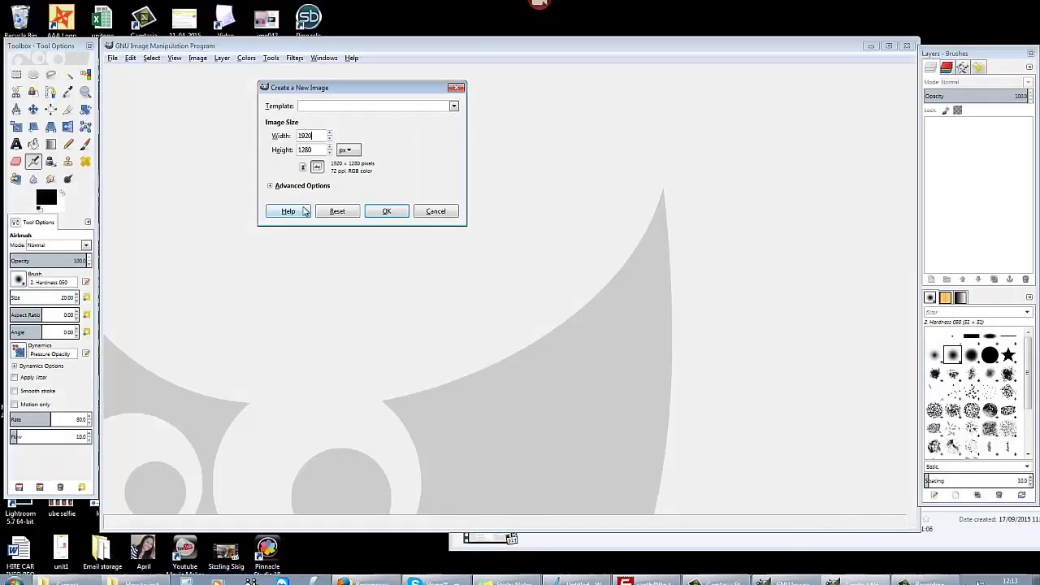
left_click_drag(312, 149, 305, 149)
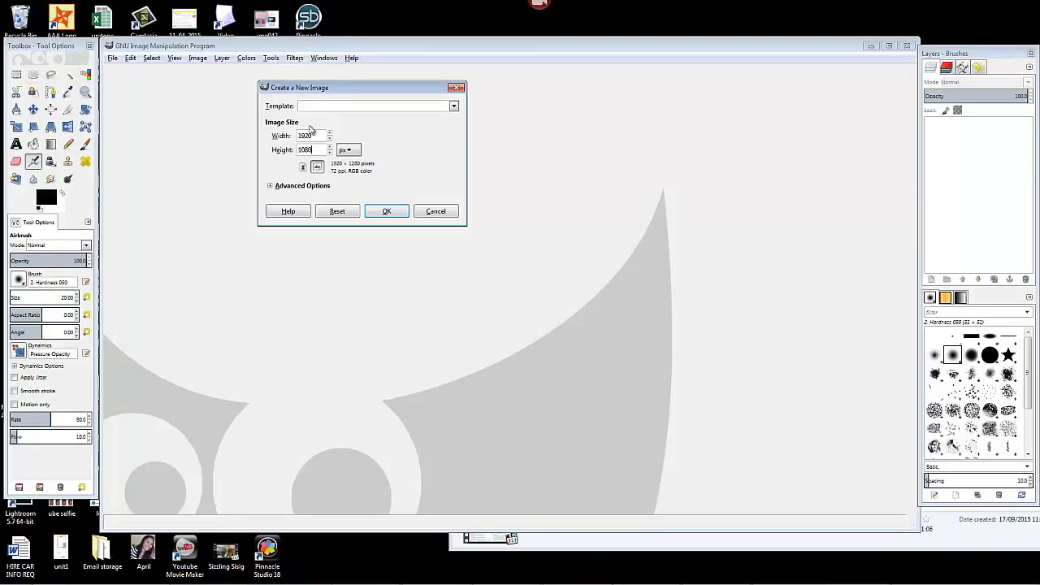
key("Return")
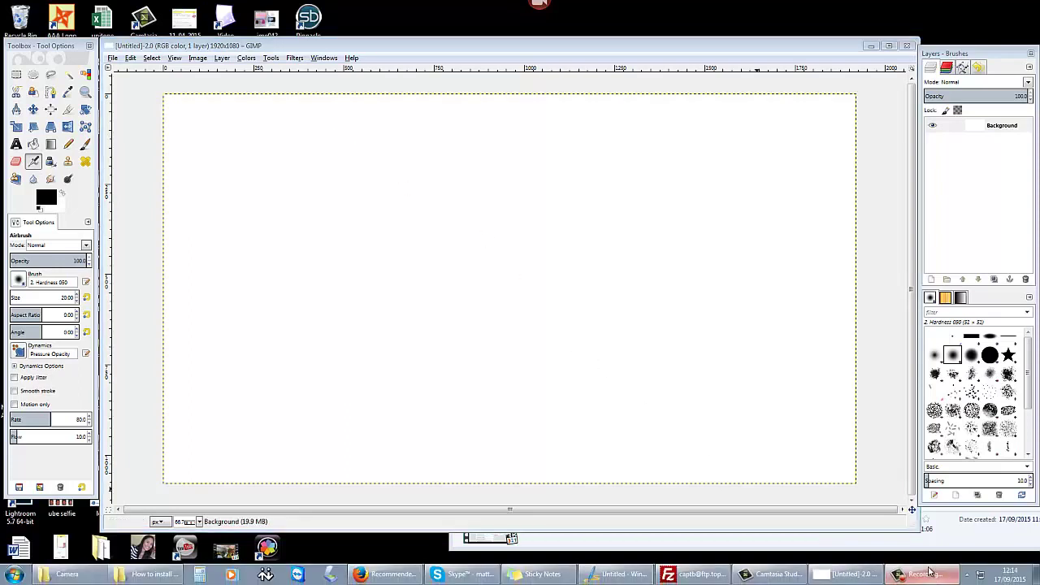
Step: Drop the bike photo paint.jpg from Dropbox onto the canvas as a new layer
left_click(845, 574)
left_click(985, 556)
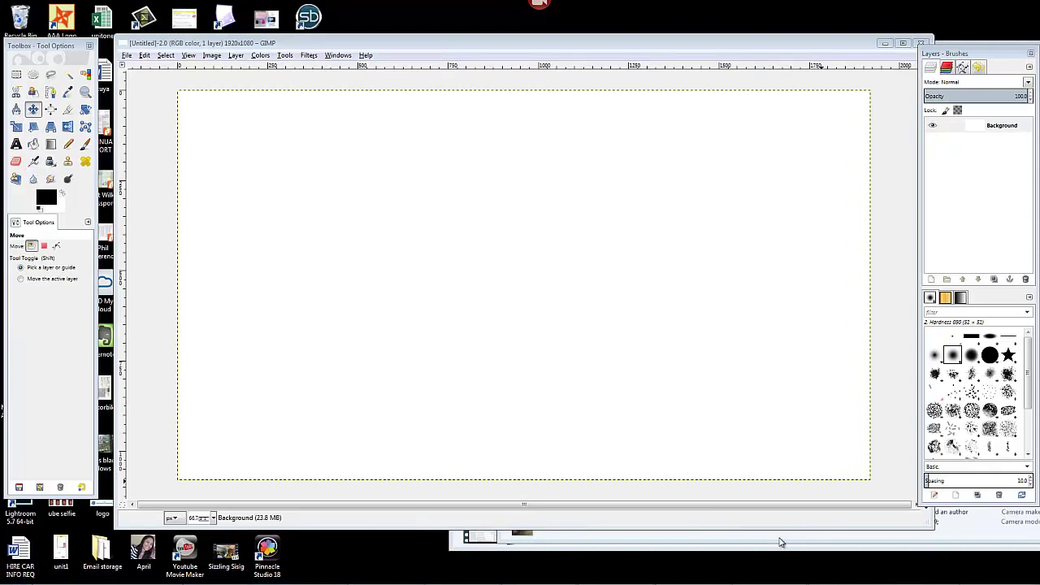
left_click(780, 541)
mouse_move(752, 399)
left_mouse_down()
mouse_move(393, 335)
mouse_move(374, 301)
left_mouse_up()
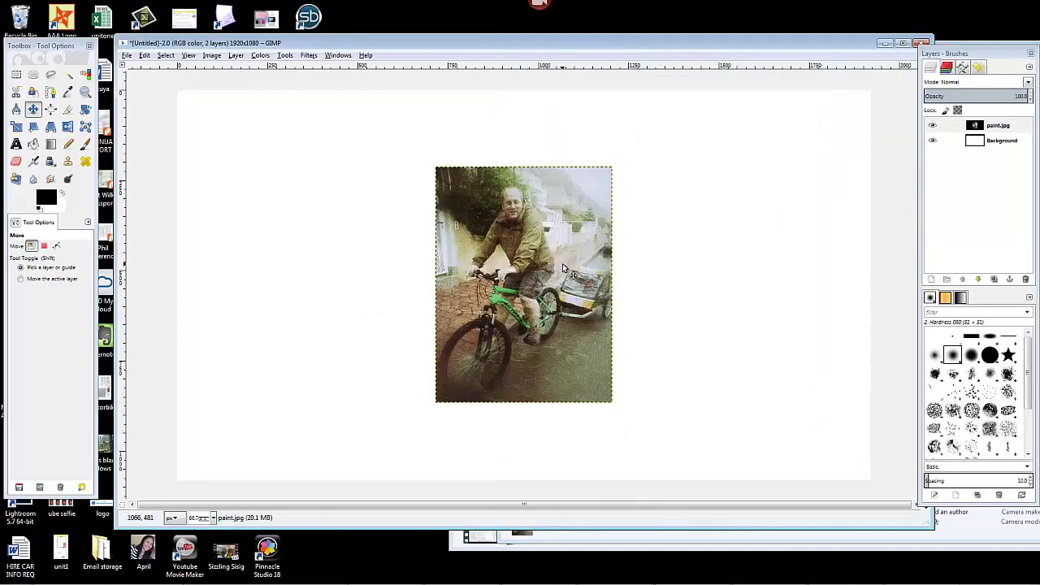
Step: Move the bike photo layer to the left side of the canvas
left_click(34, 112)
mouse_move(541, 273)
left_mouse_down()
mouse_move(401, 263)
mouse_move(327, 237)
mouse_move(314, 267)
left_mouse_up()
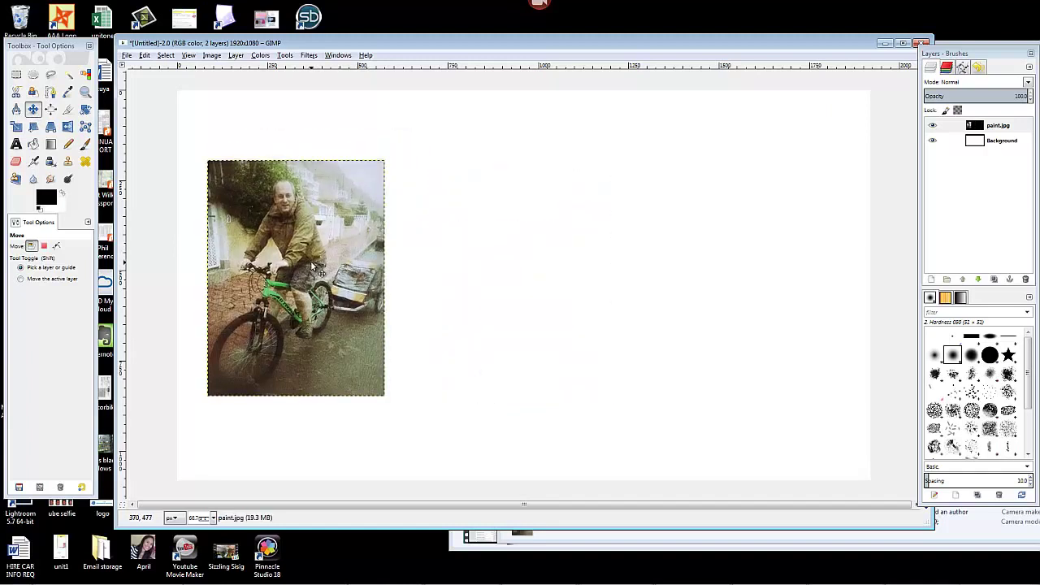
key("shift")
mouse_move(265, 573)
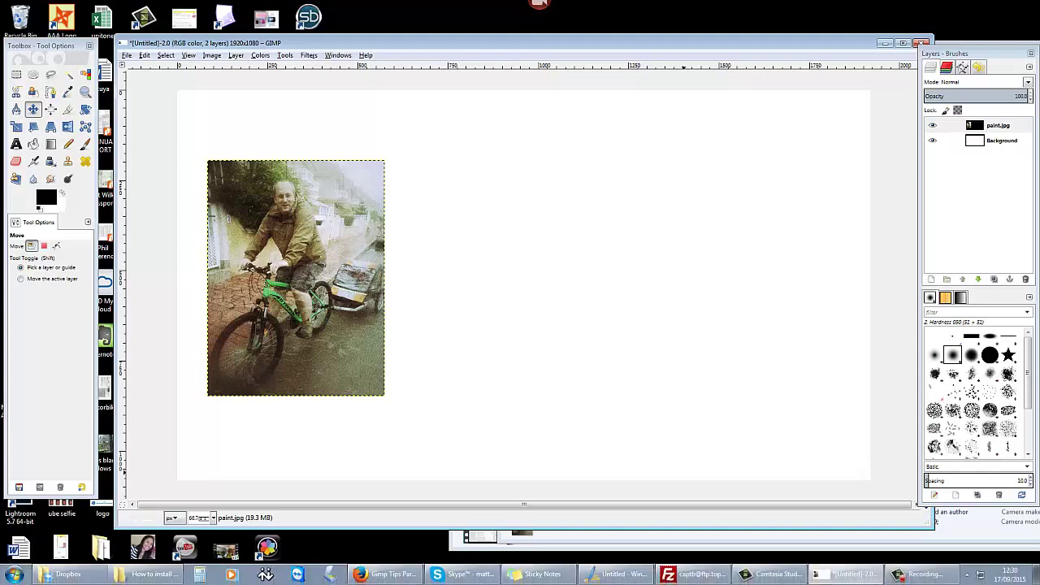
left_click(925, 574)
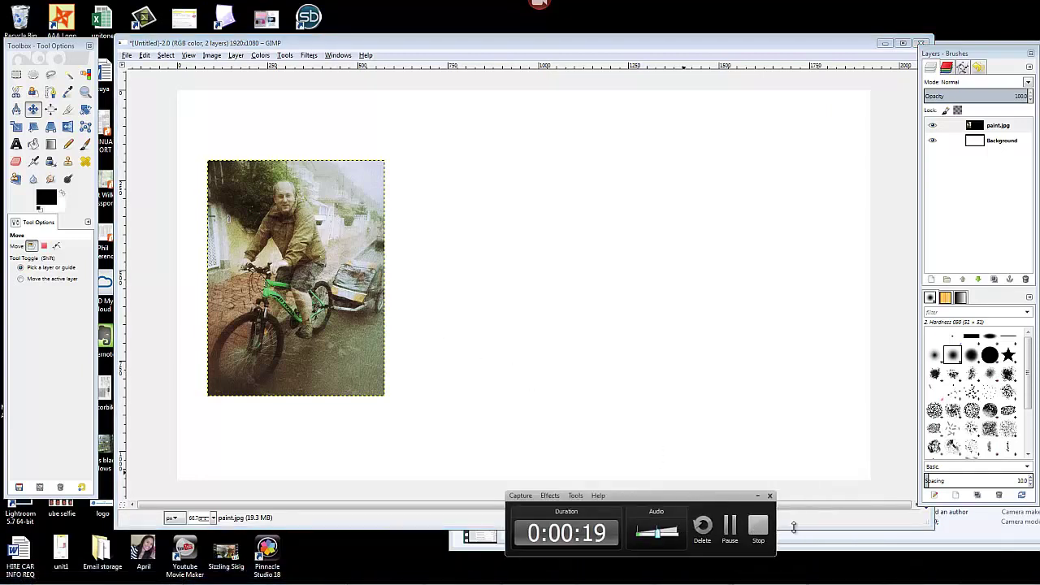
left_click(794, 526)
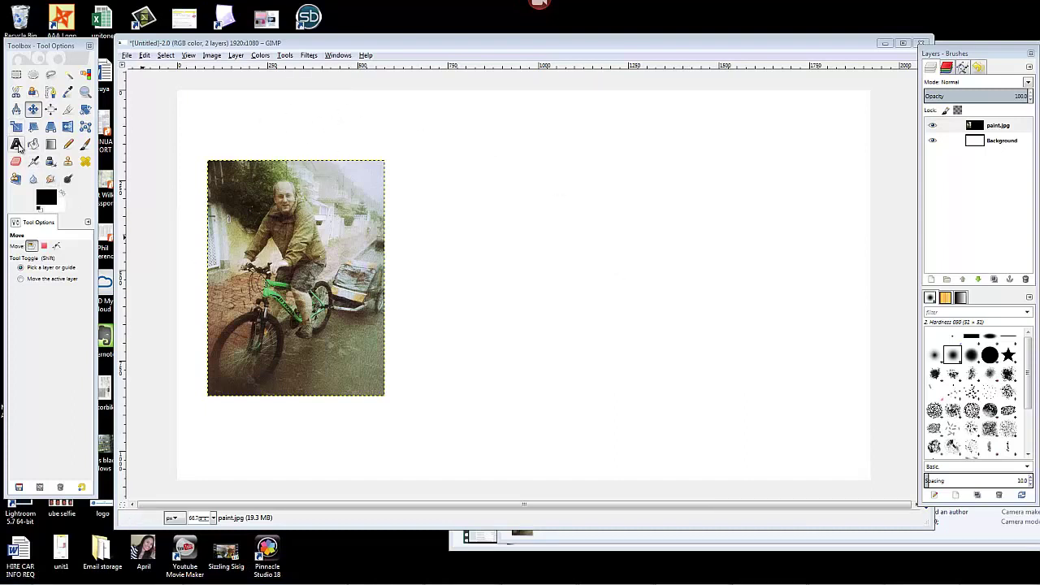
Step: Add a text box above the bike photo reading "Matt on a bike"
left_click(16, 144)
left_click(473, 197)
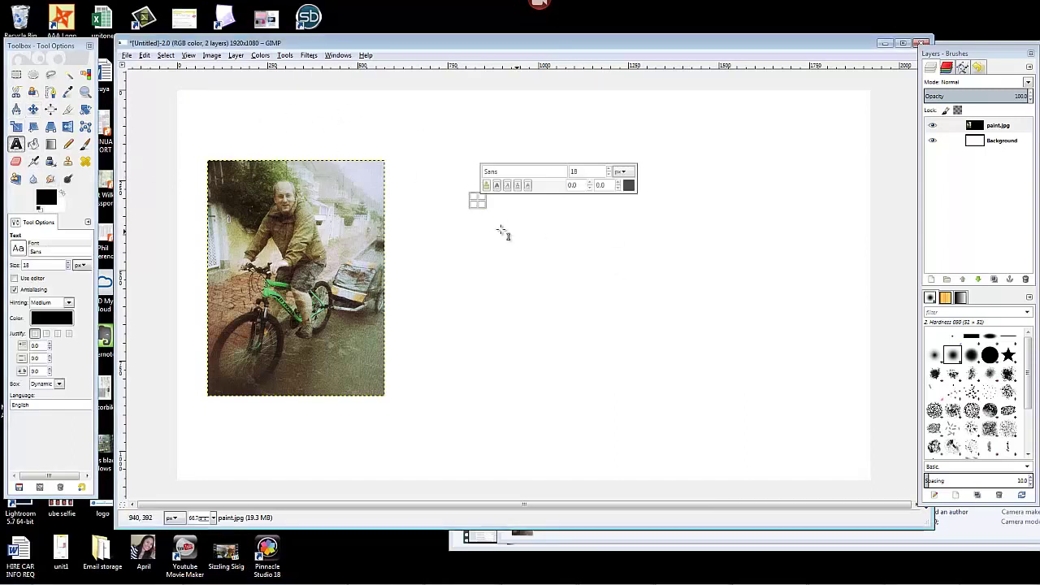
left_click_drag(485, 213, 605, 272)
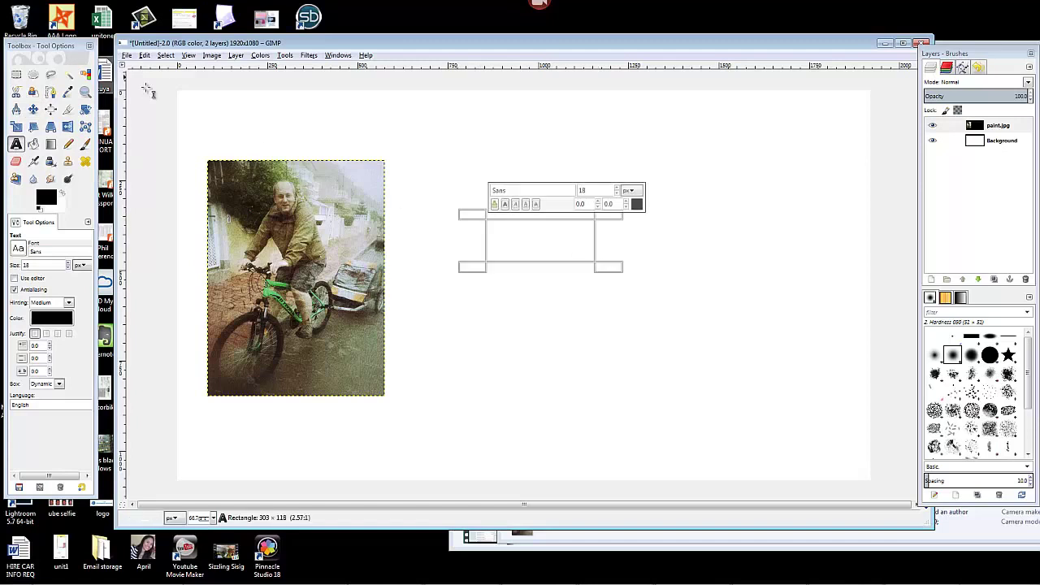
left_click_drag(205, 120, 385, 158)
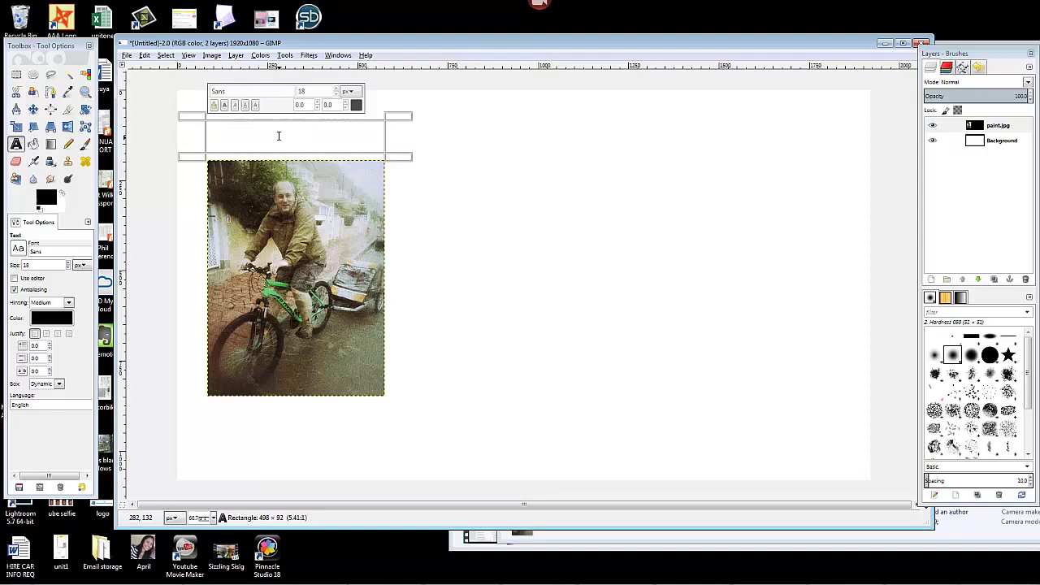
type("M")
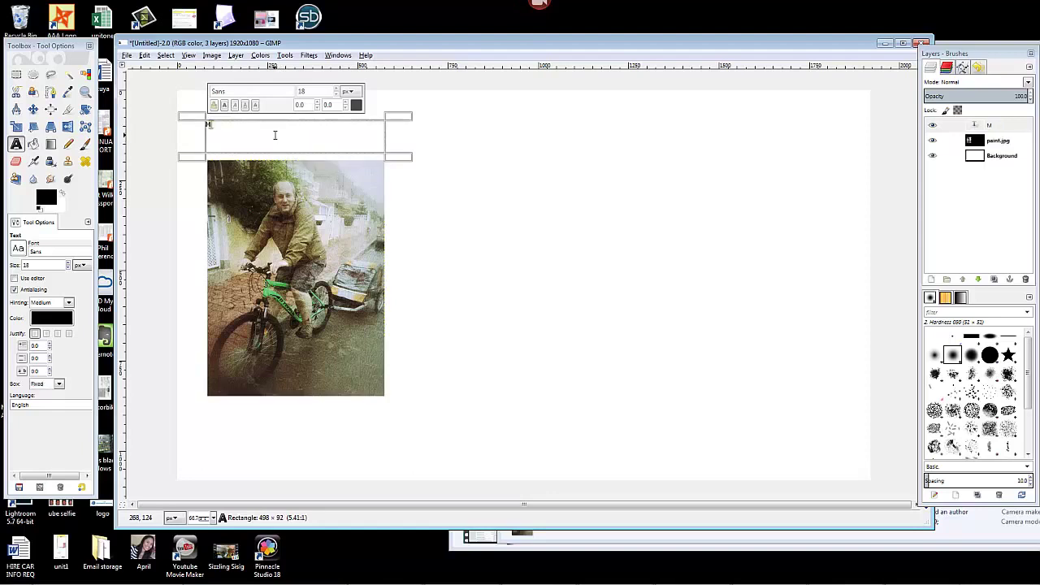
type("att on a bike")
Step: Enlarge the caption to size 50, nudge it right, and deselect it
key("ctrl+a")
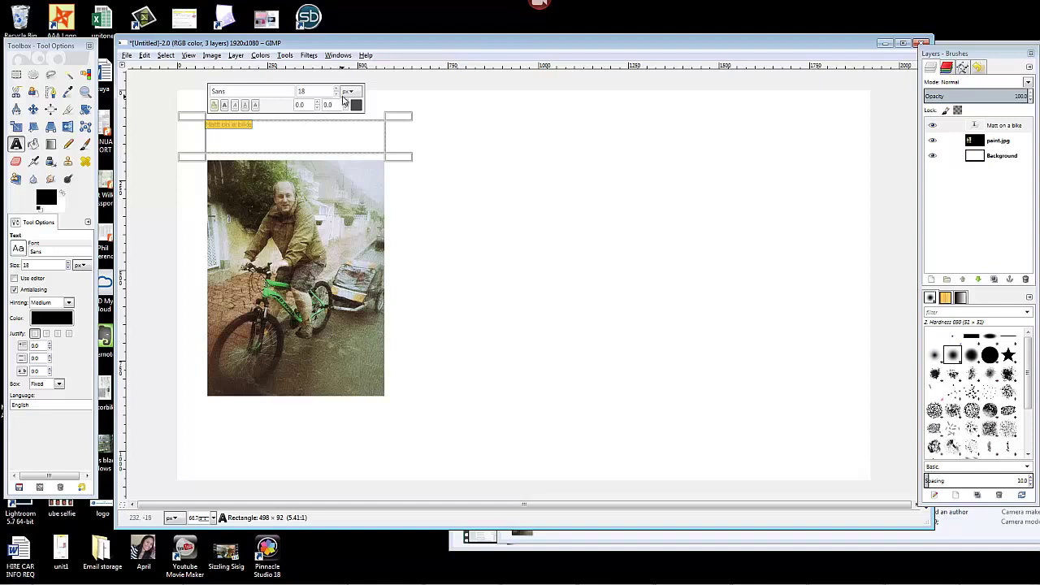
left_click_drag(312, 91, 290, 91)
key("Return")
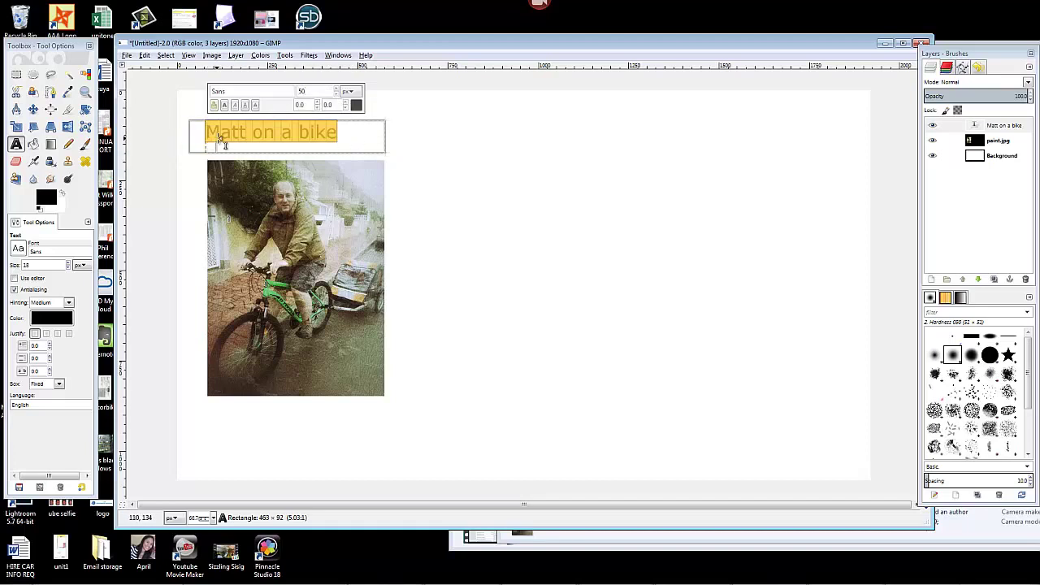
left_click_drag(207, 136, 288, 144)
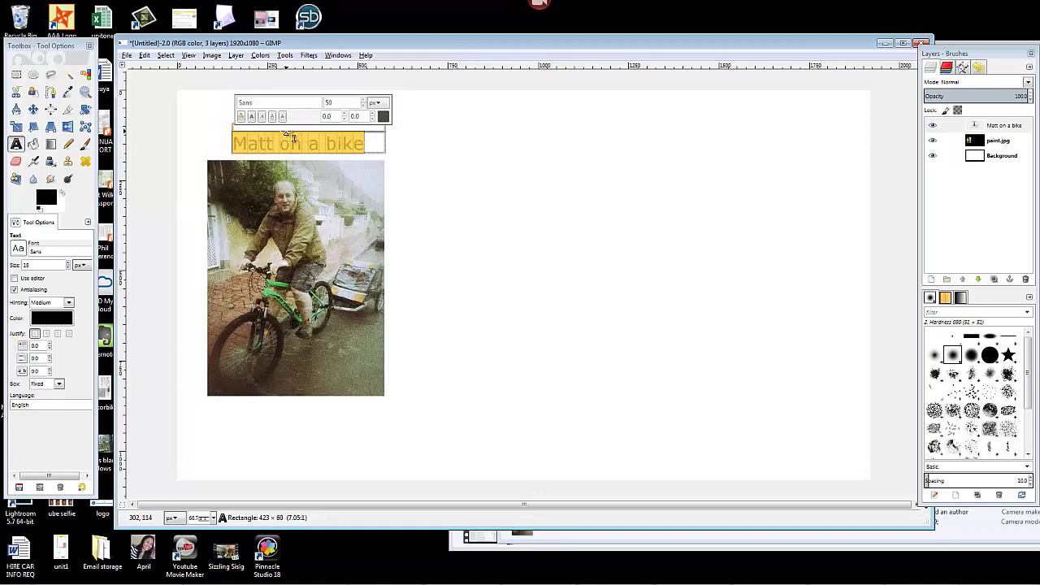
left_click(454, 154)
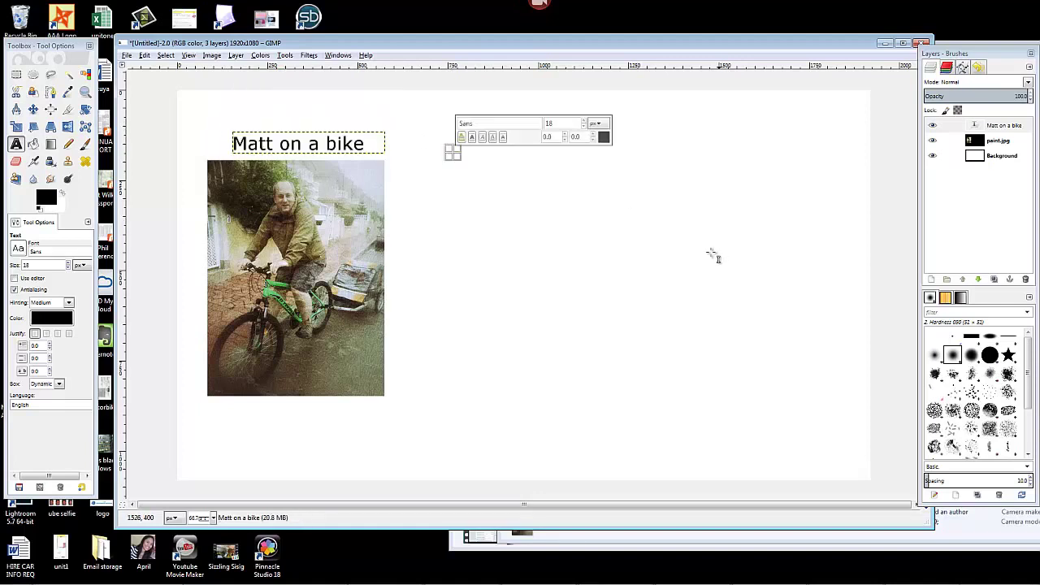
left_click(371, 150)
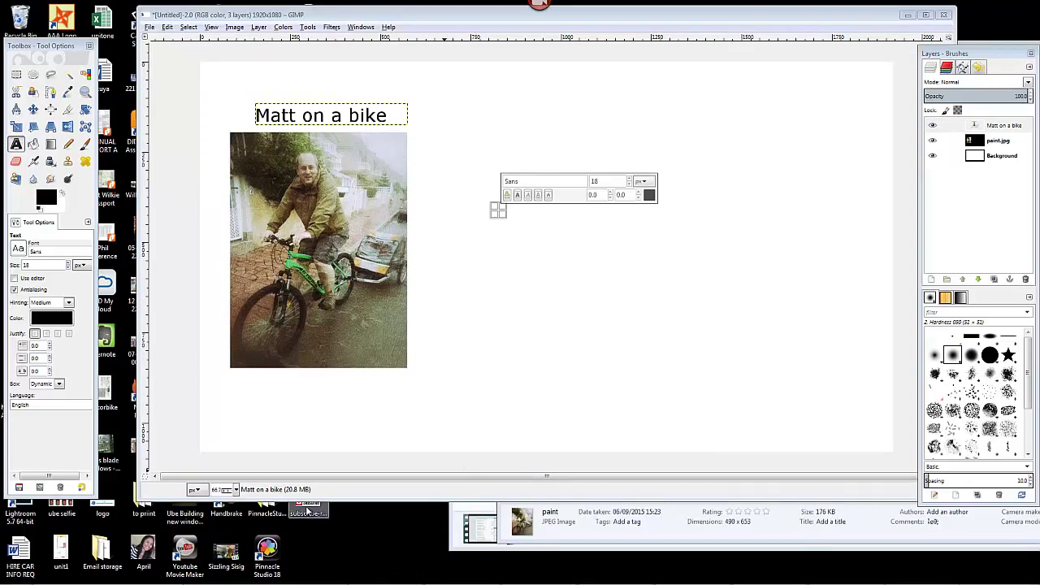
Step: Drop subscribe-resize.png onto the canvas and move it beneath the bike photo
left_click_drag(469, 465, 304, 402)
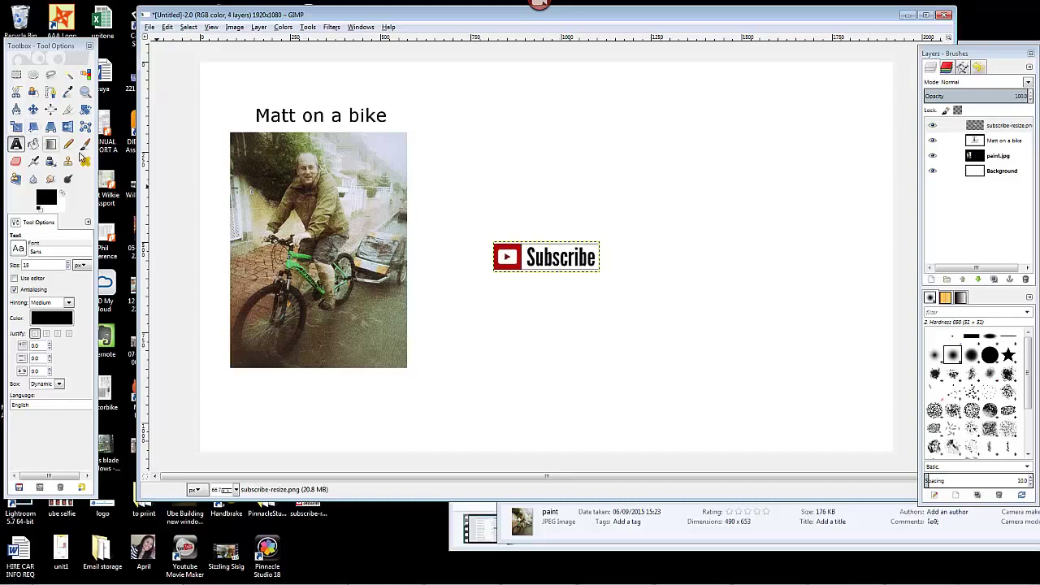
left_click(34, 109)
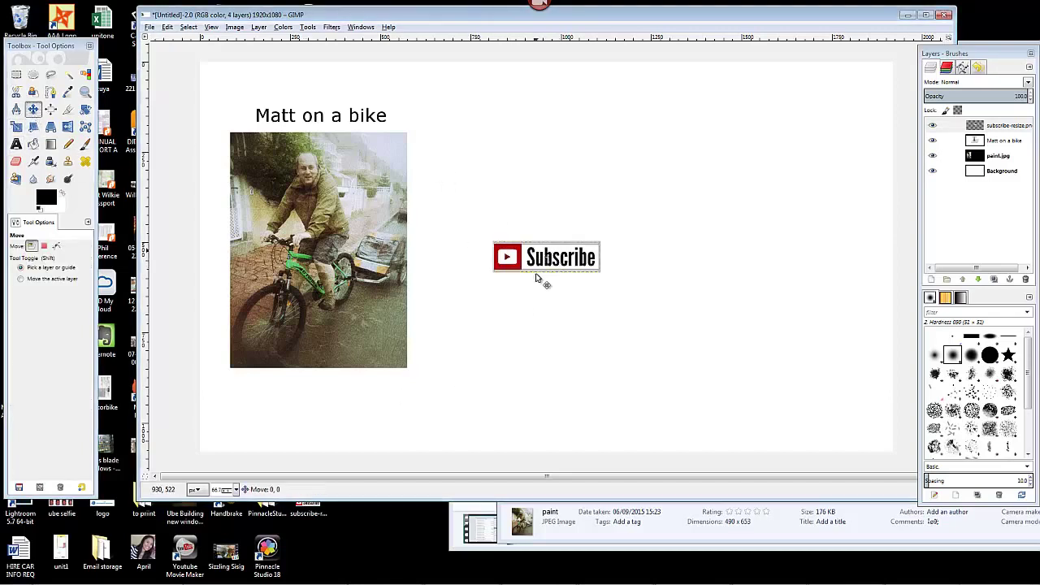
left_click_drag(524, 260, 307, 397)
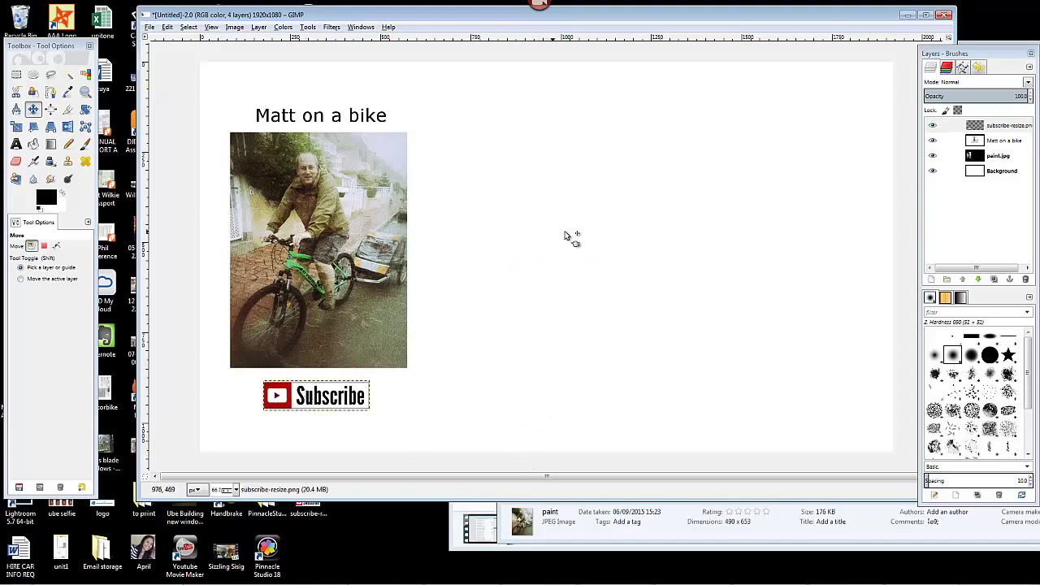
left_click_drag(583, 18, 545, 26)
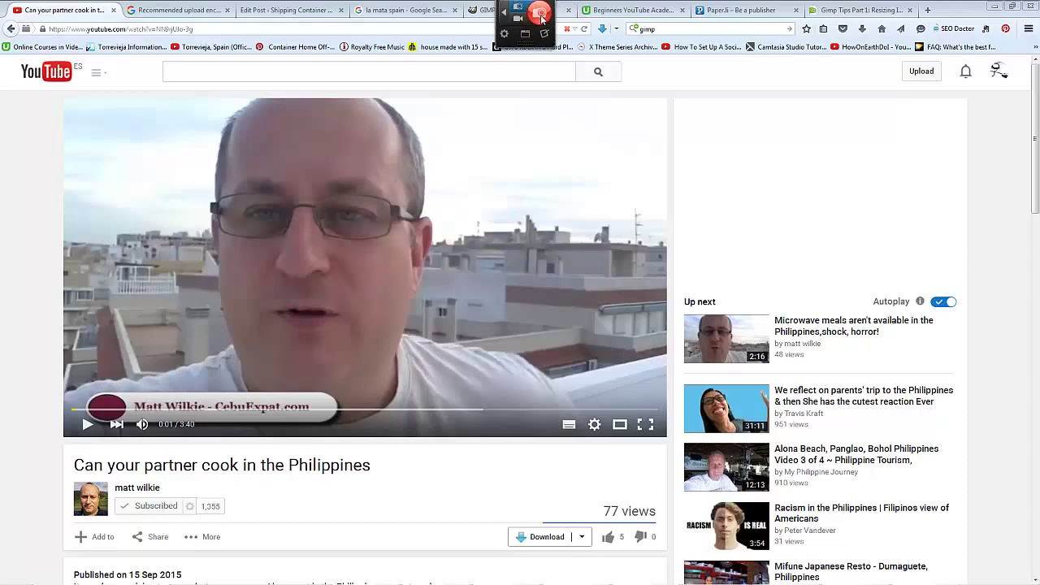
Step: Capture the YouTube video player region as a Snagit screenshot
left_click(540, 10)
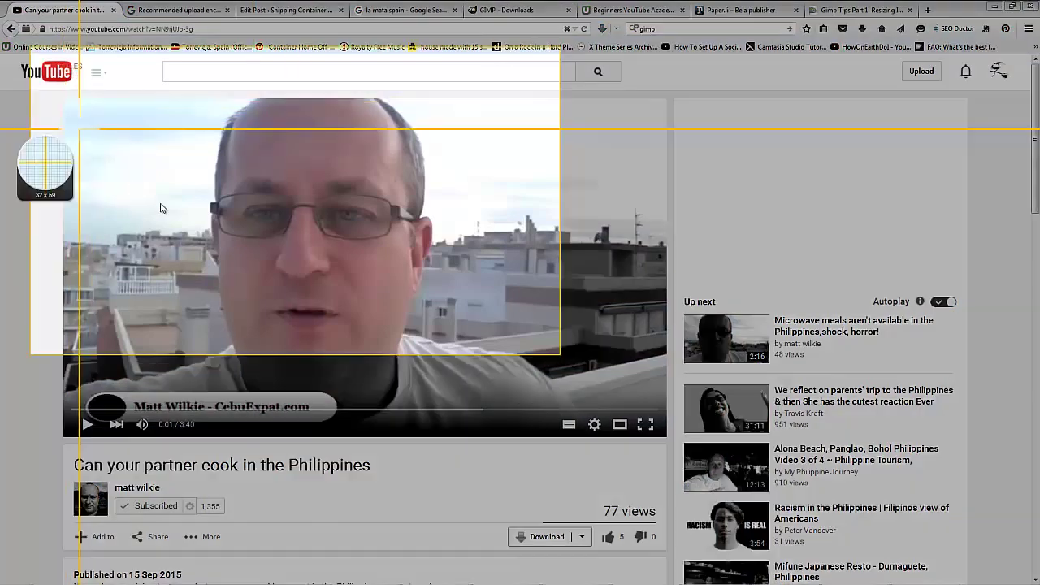
left_click_drag(63, 98, 666, 436)
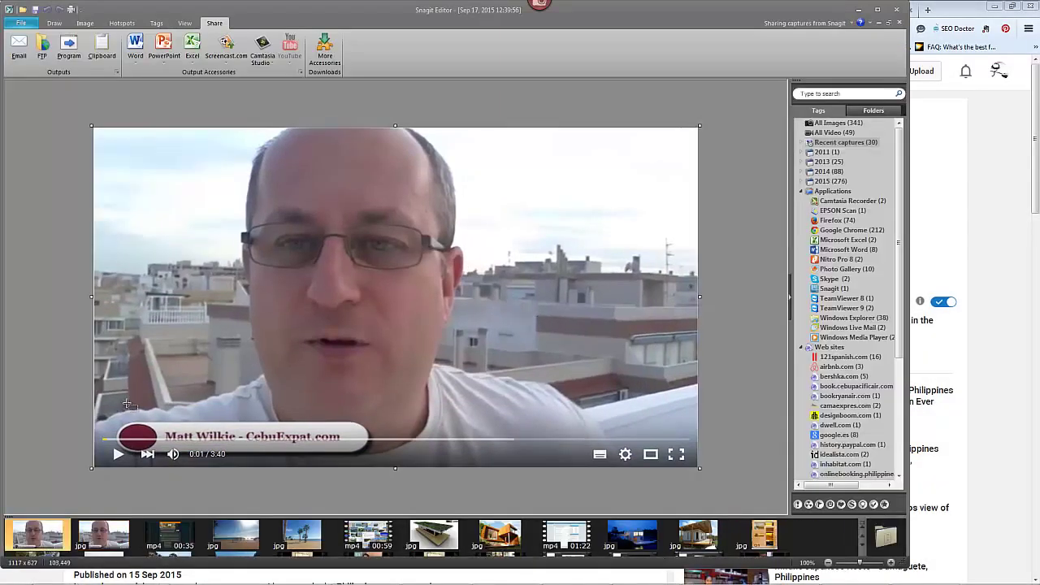
Step: Look at the save options for the new capture, then cancel without saving
right_click(27, 538)
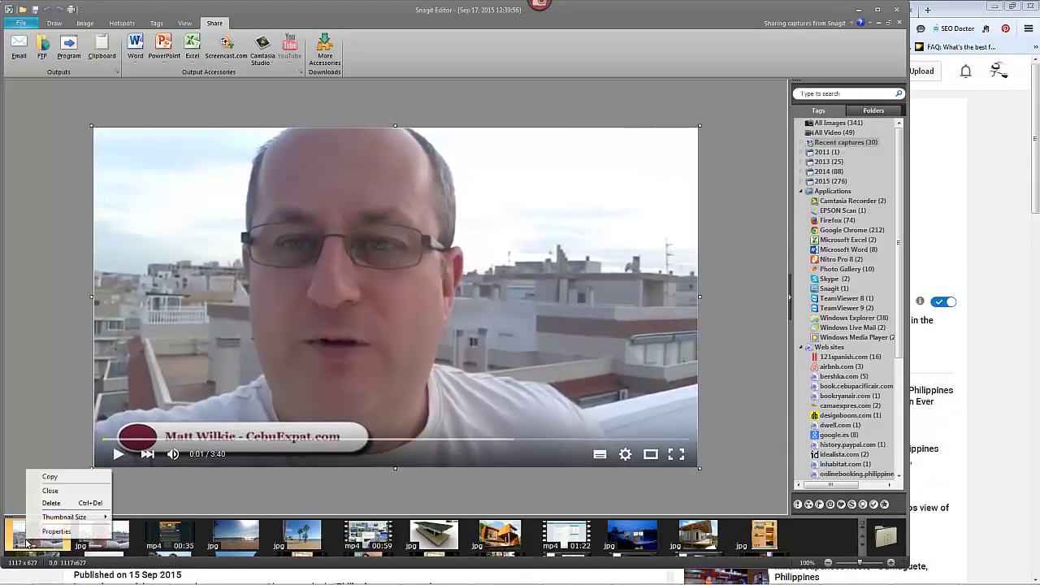
left_click(51, 325)
left_click(21, 22)
mouse_move(49, 143)
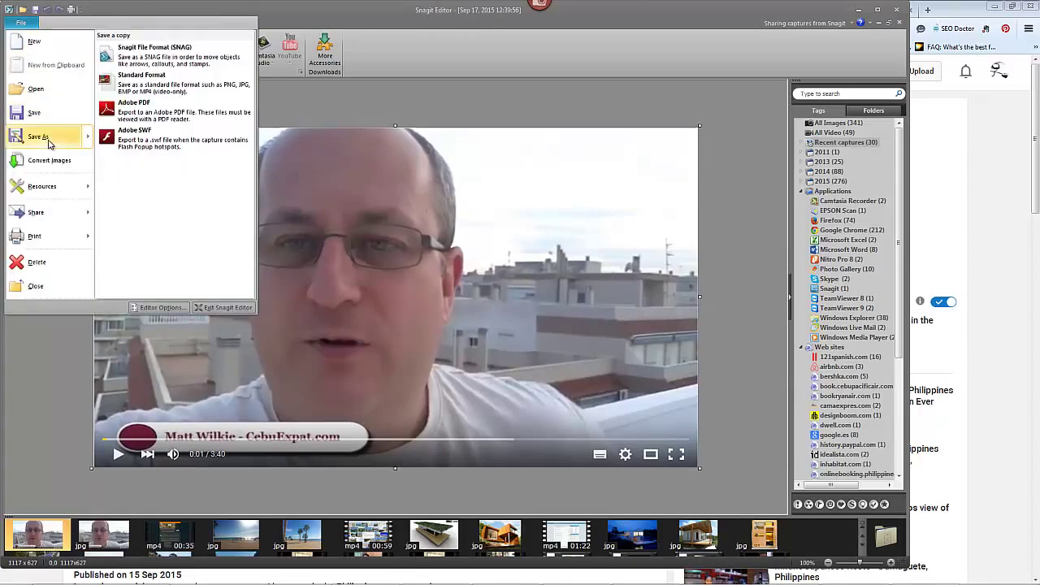
left_click(409, 107)
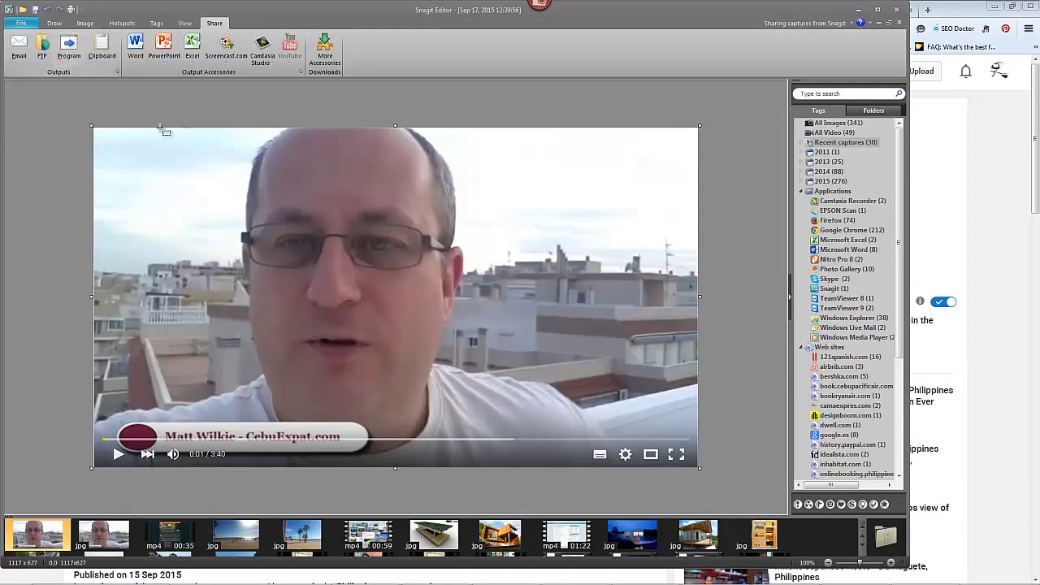
Step: Resize the screenshot with locked proportions to height 300, giving 534 × 300
left_click(88, 23)
left_click(67, 38)
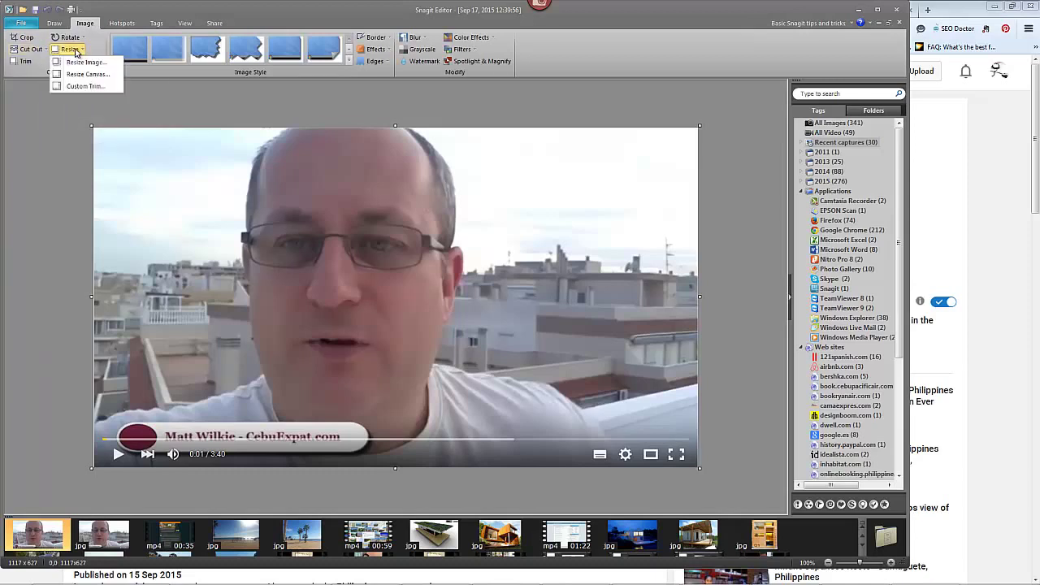
key("Escape")
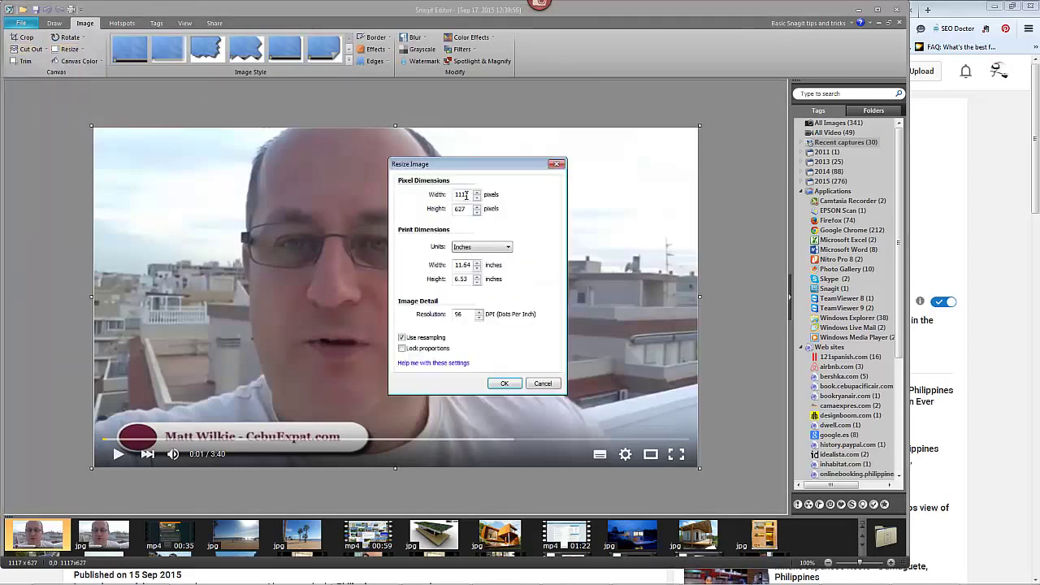
left_click(472, 194)
key("Tab")
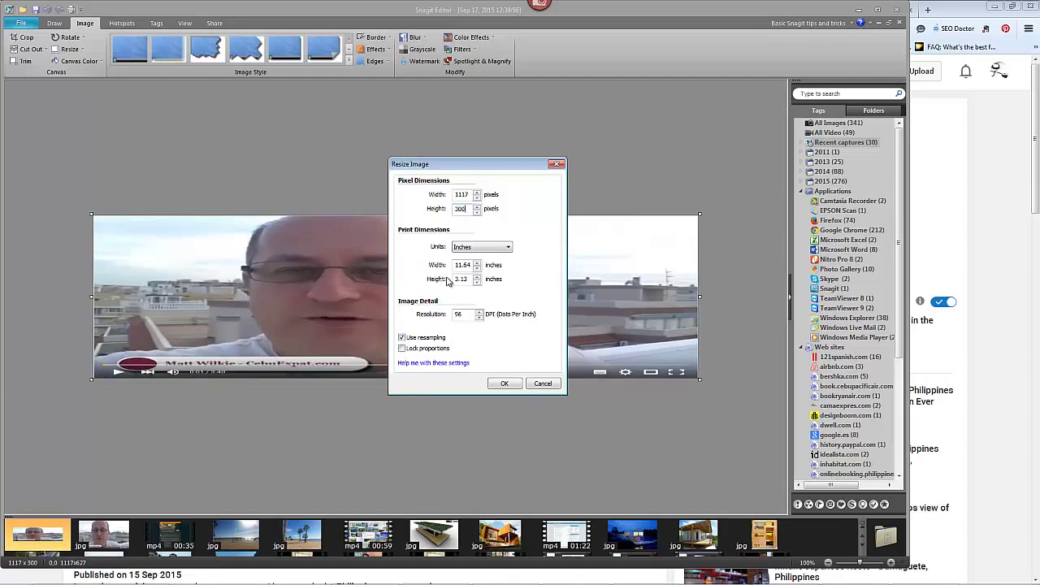
key("ctrl+z")
left_click(415, 349)
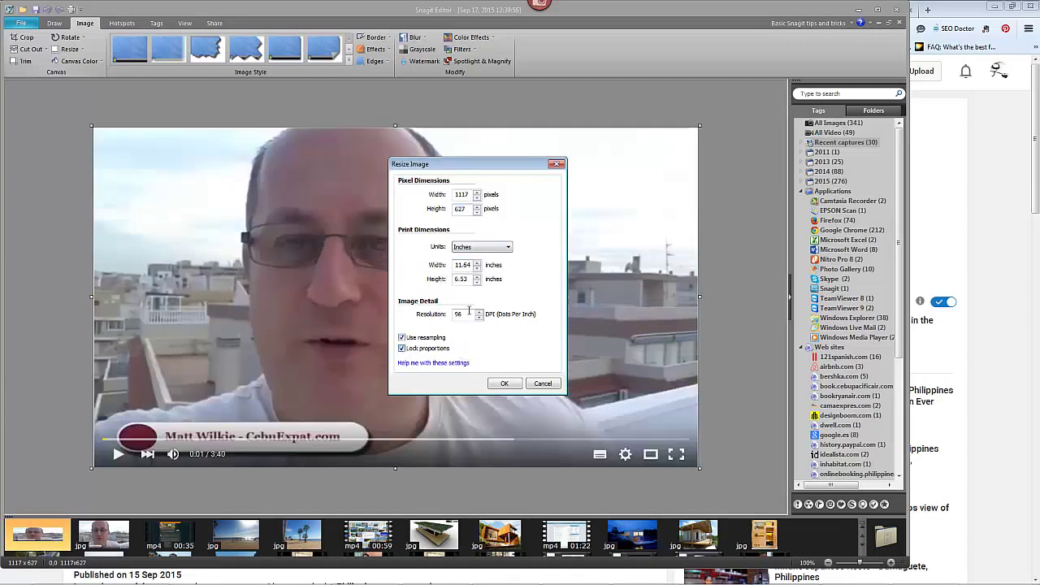
type("300")
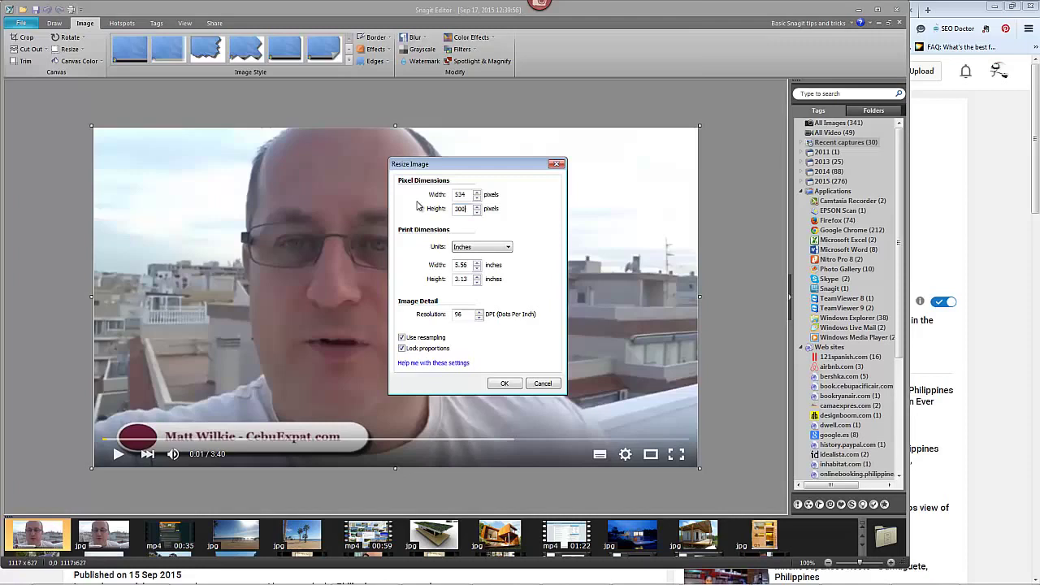
left_click(493, 382)
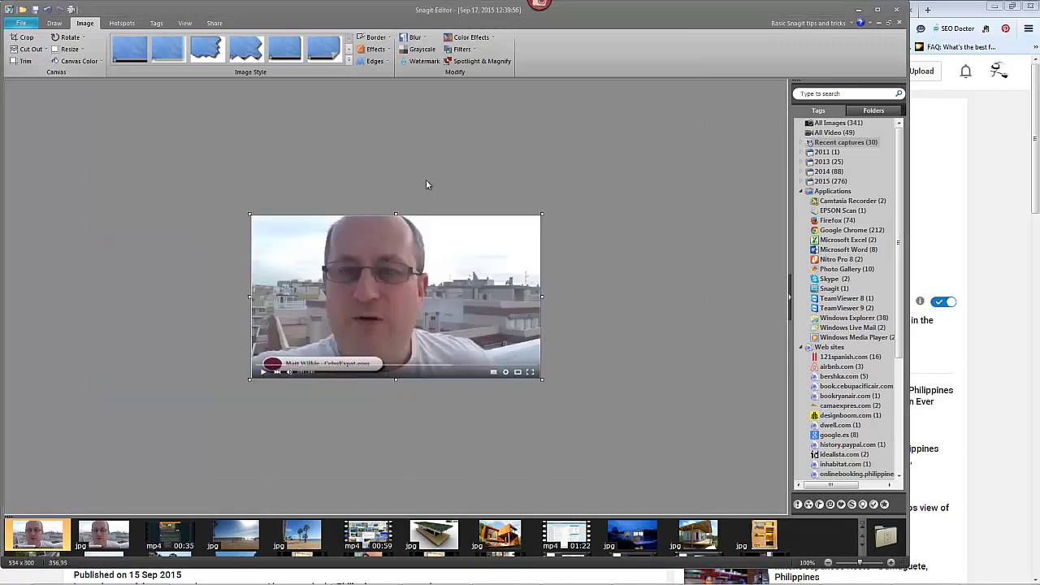
Step: Save the resized screenshot as a JPEG copy and return to the GIMP composition
left_click(23, 30)
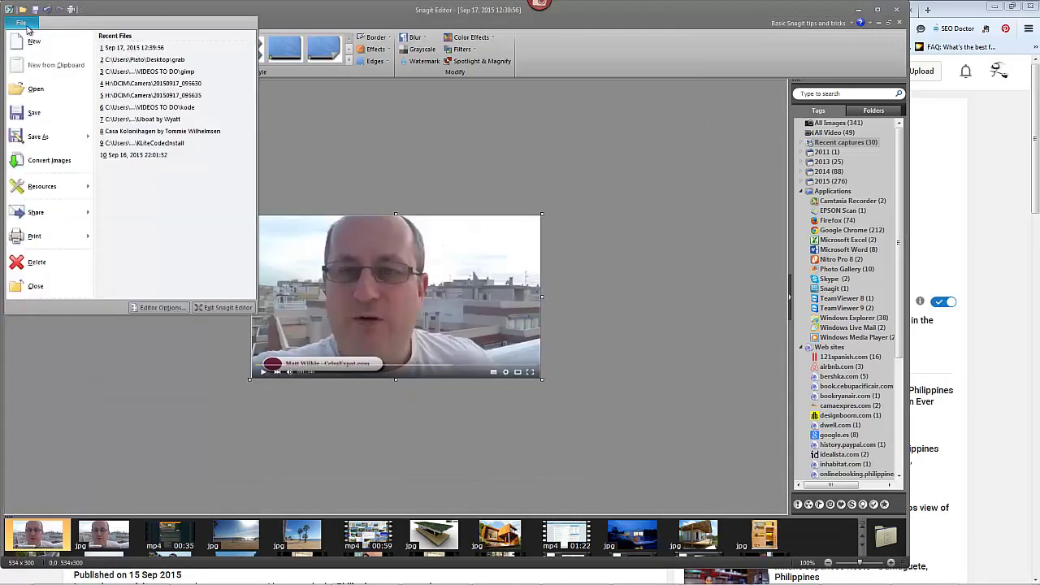
left_click(62, 136)
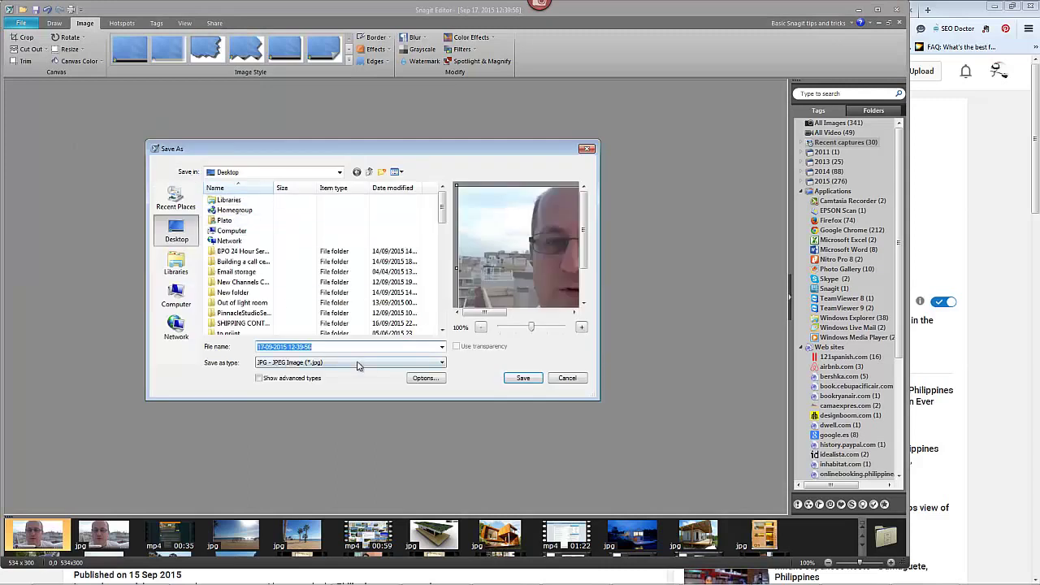
type("3")
left_click(523, 380)
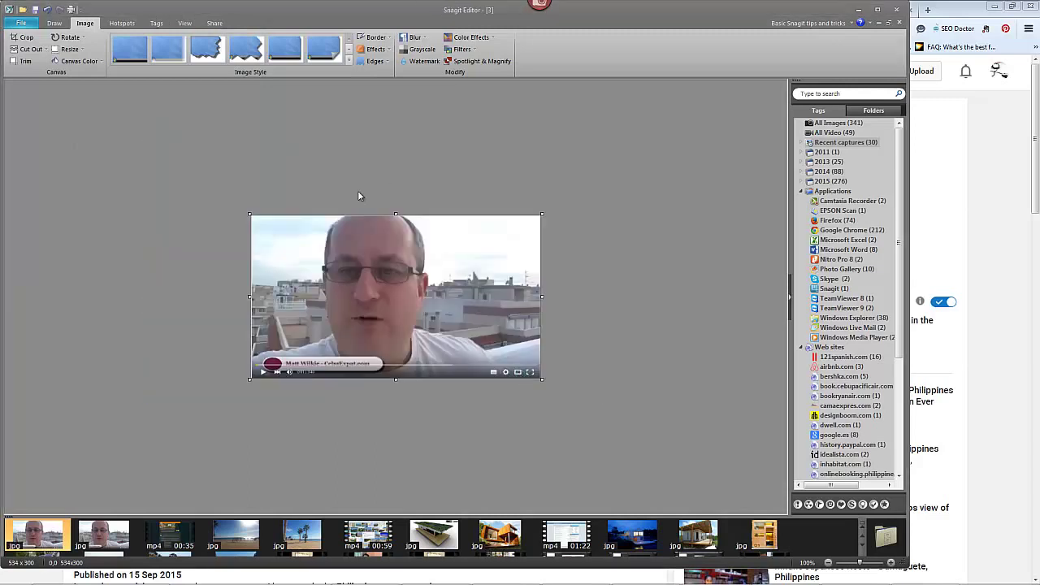
mouse_move(723, 580)
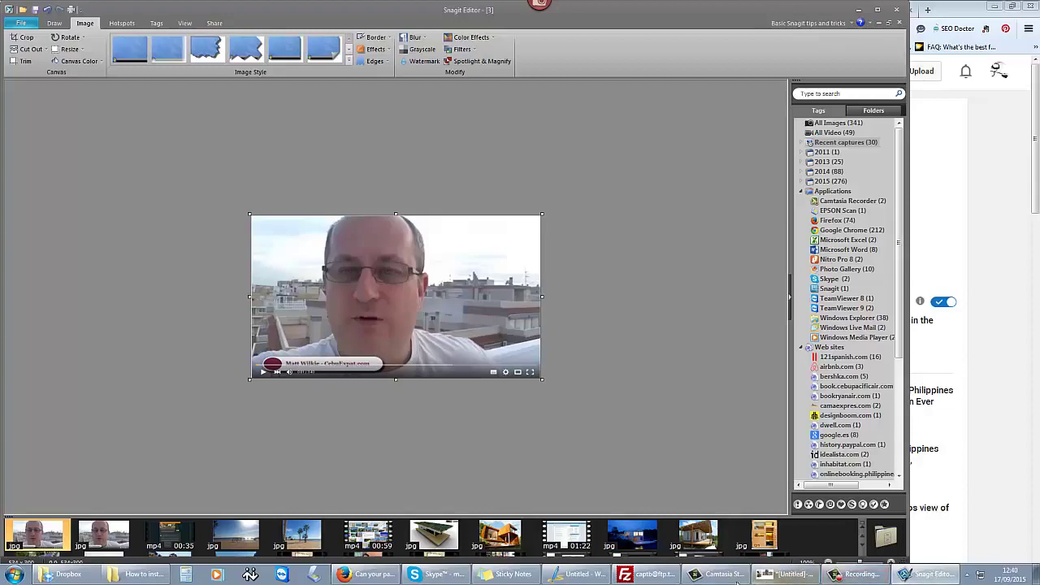
mouse_move(787, 580)
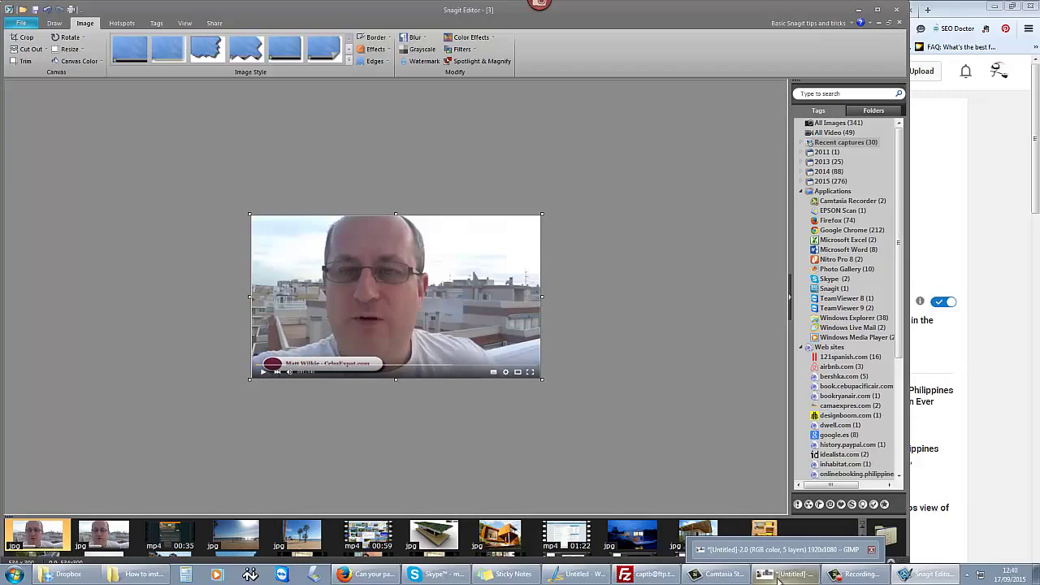
left_click(778, 579)
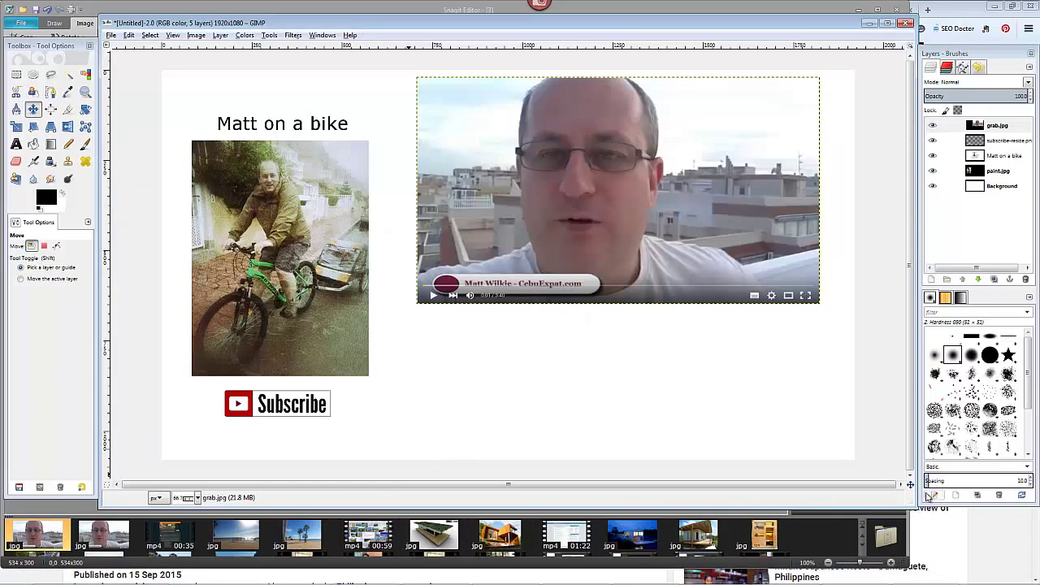
Step: Undo the placed grab.jpg layer so the image is back to four layers
left_click(859, 10)
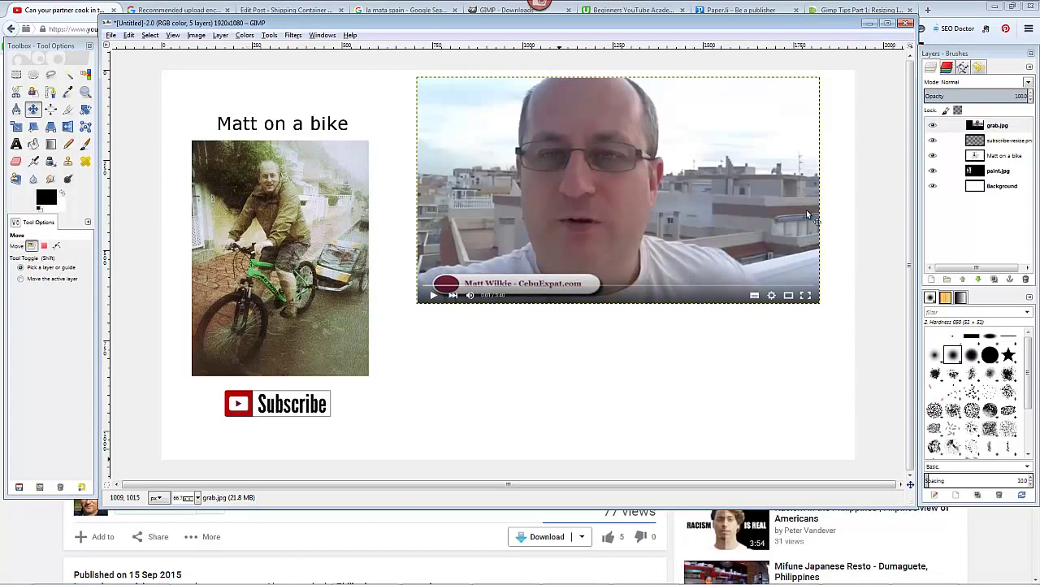
left_click(990, 9)
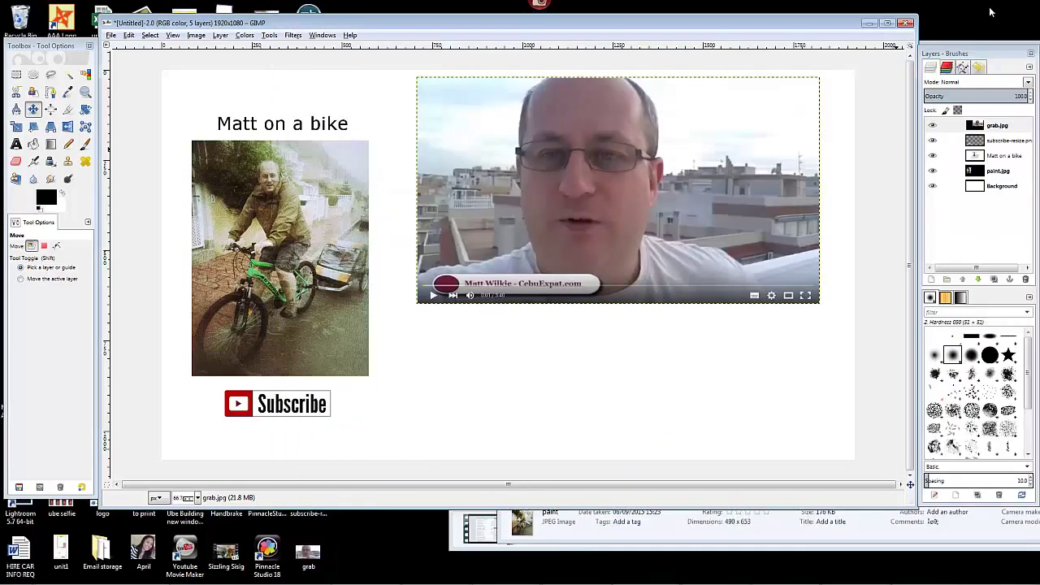
left_click(305, 564)
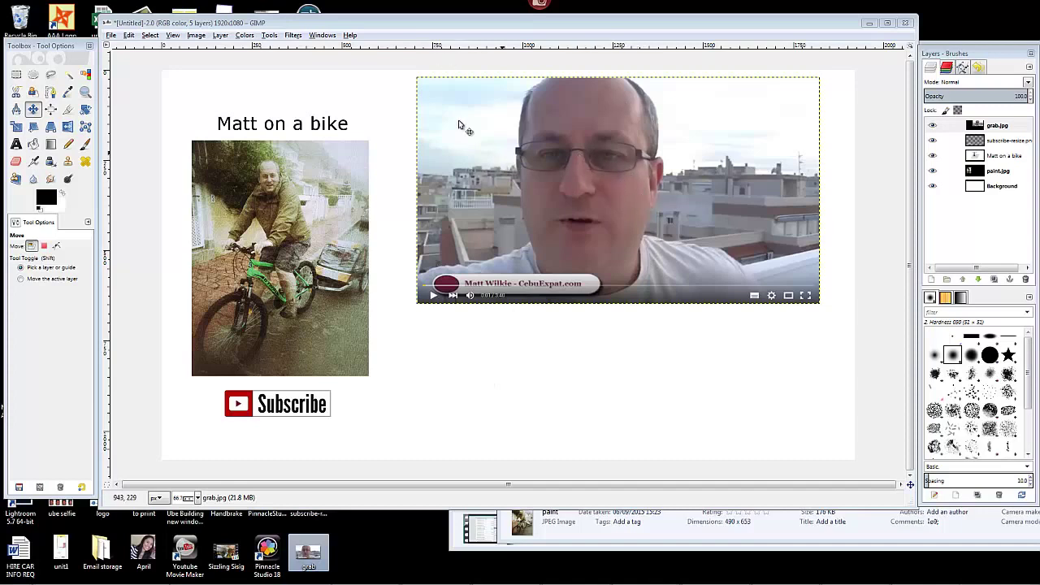
right_click(644, 146)
left_click(613, 143)
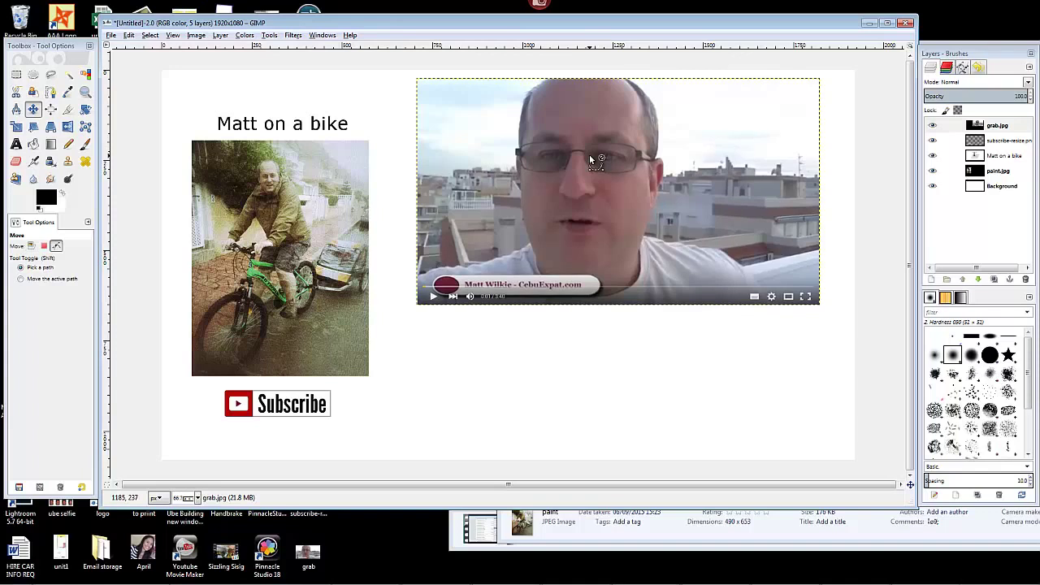
key("ctrl+z")
key("ctrl+z")
key("ctrl+z")
key("ctrl+z")
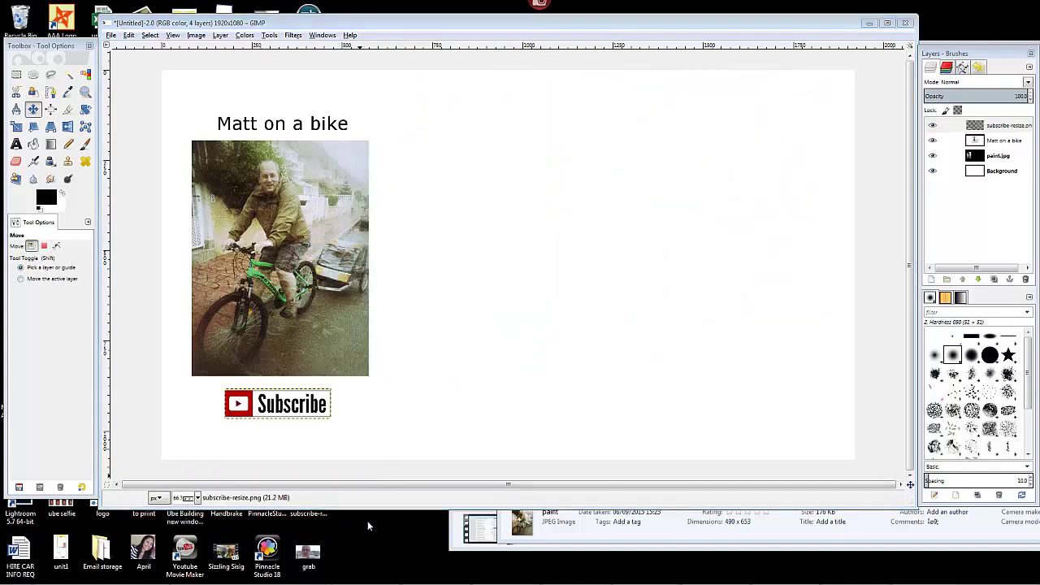
Step: Drop 3.jpg onto the canvas twice and stack both thumbnail layers on the right side
left_click_drag(402, 24, 378, 57)
left_click_drag(331, 22, 581, 196)
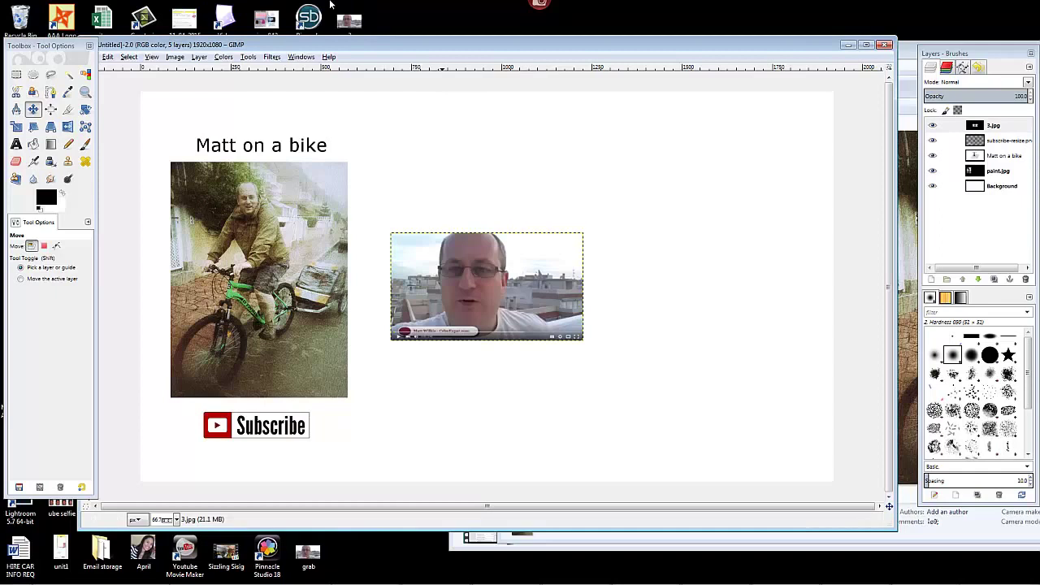
left_click_drag(349, 19, 633, 283)
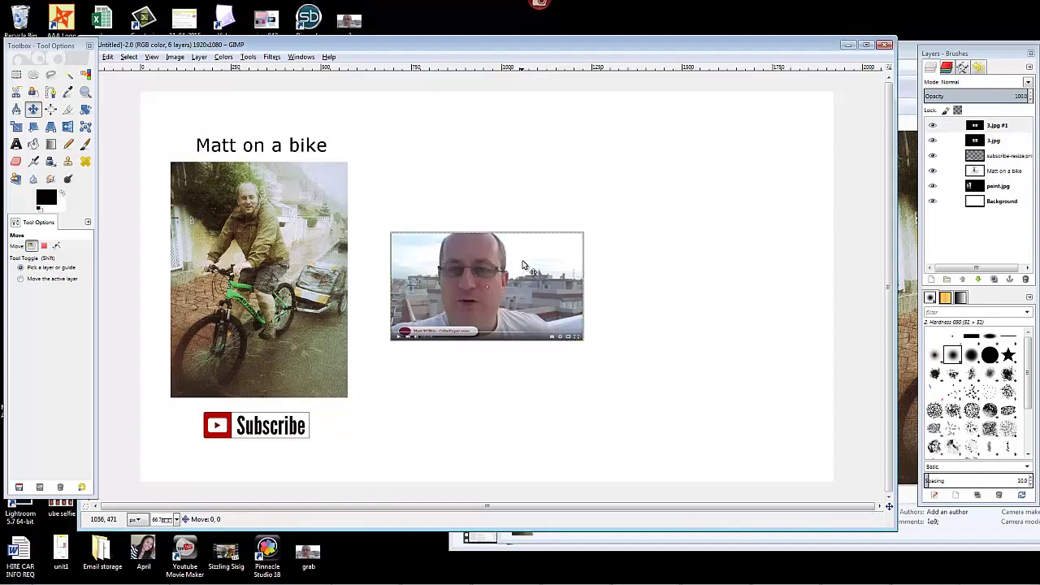
left_click_drag(530, 272, 544, 198)
left_click_drag(516, 321, 587, 368)
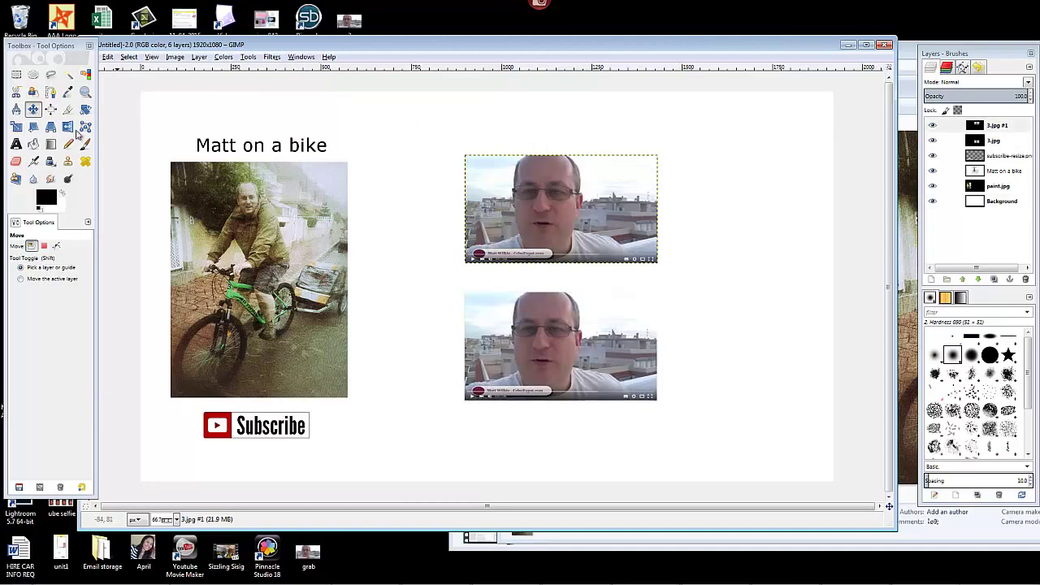
Step: Draw a text box above the upper thumbnail and type 'Watch our last video'
left_click(16, 144)
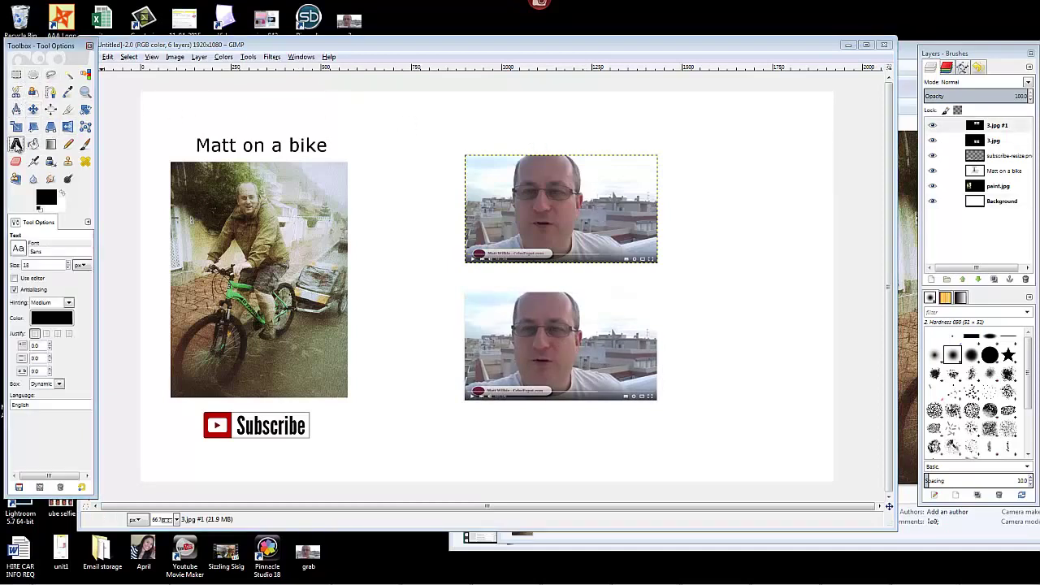
left_click(468, 127)
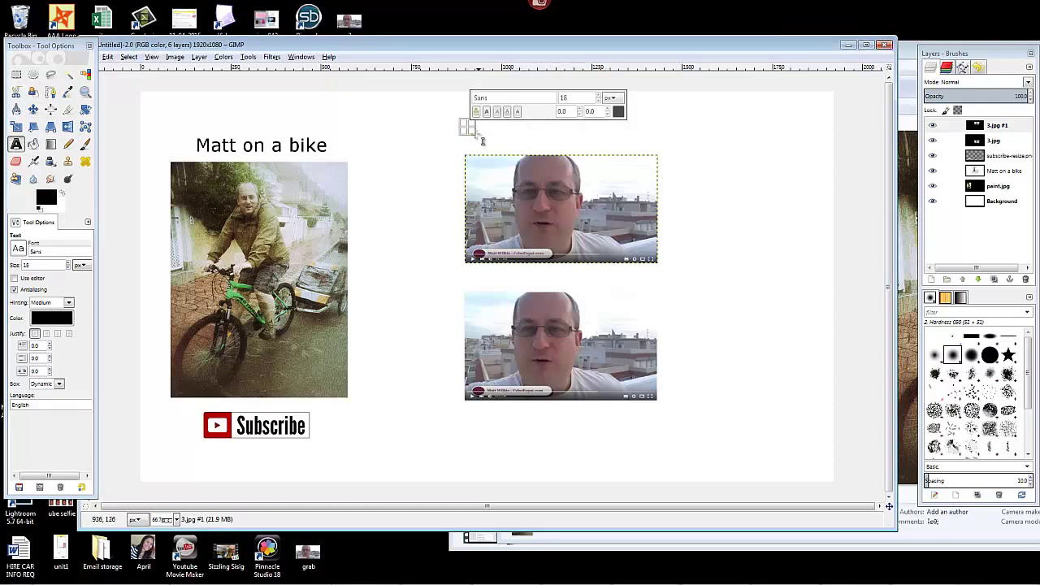
left_click_drag(466, 124, 656, 154)
type("Wat")
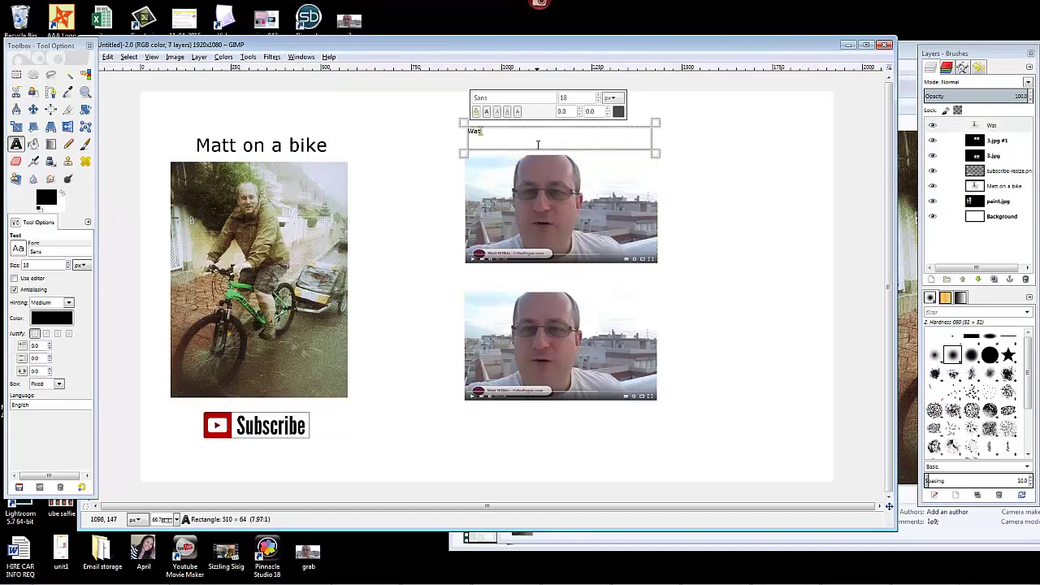
type("ch our last video")
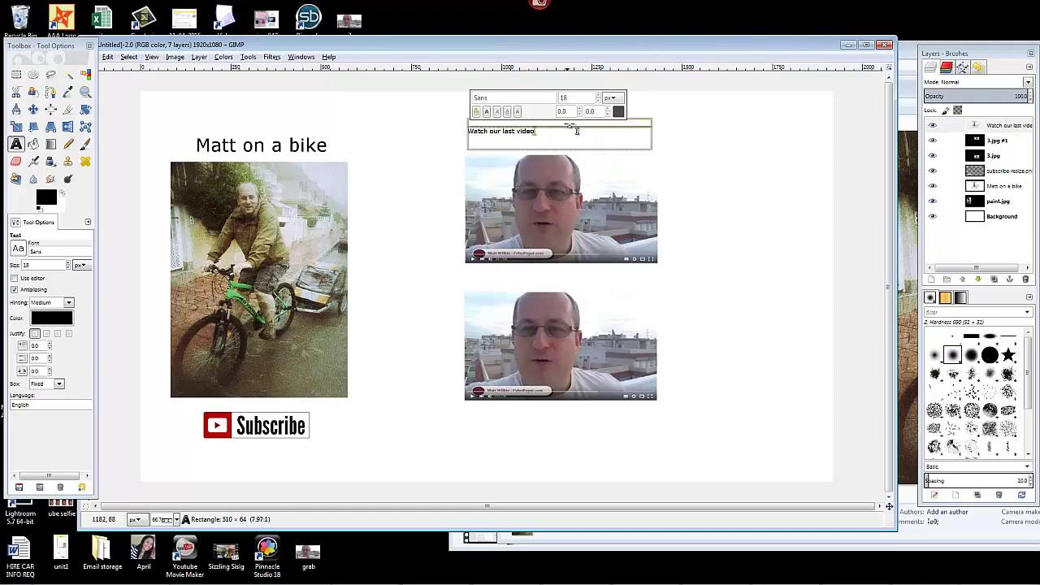
Step: Set the heading's font size to 40 and finish editing it
triple_click(481, 133)
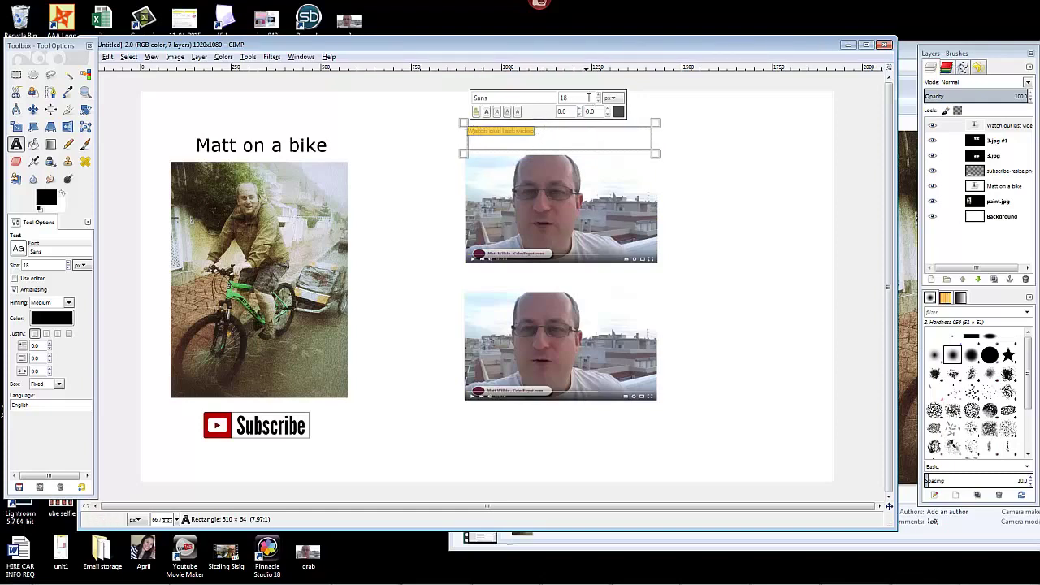
type("30")
key("Return")
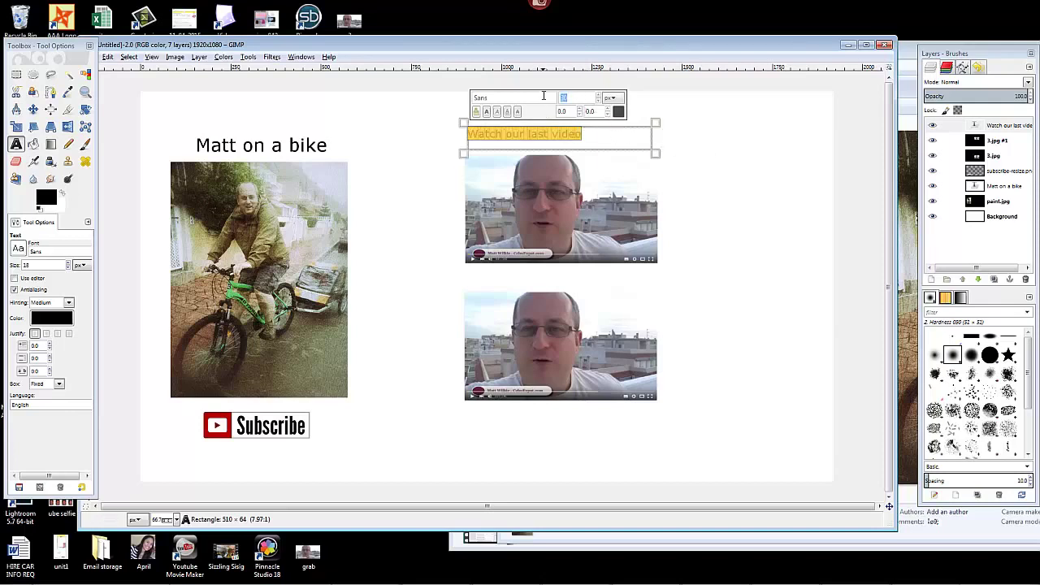
key("Return")
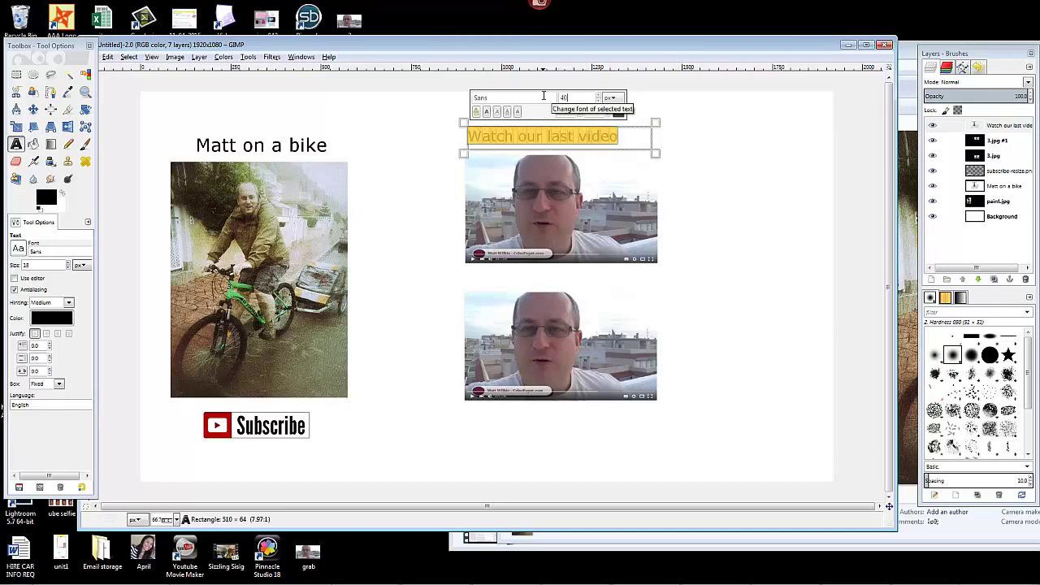
left_click(597, 286)
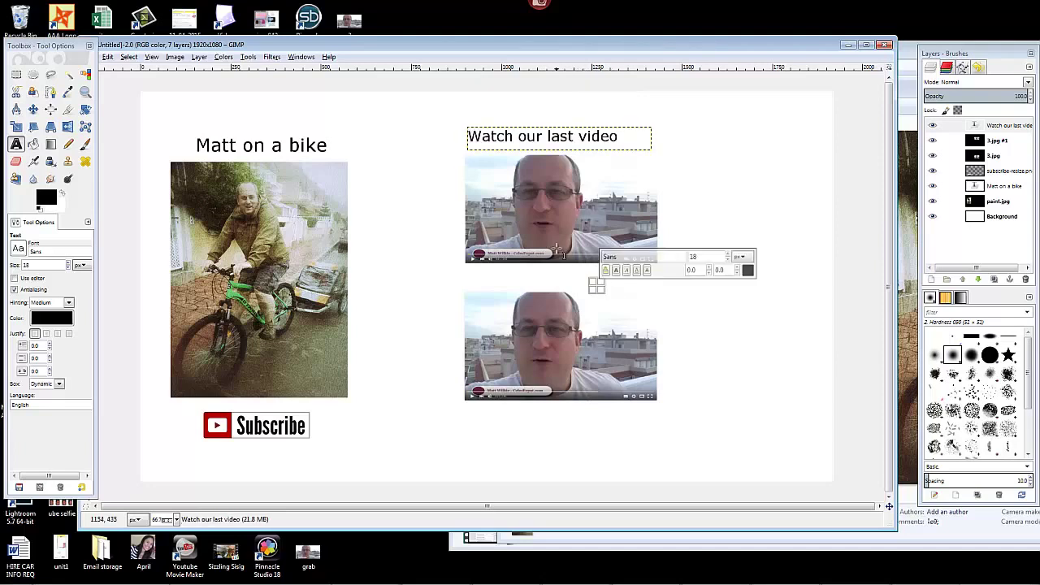
left_click(549, 329)
left_click(466, 277)
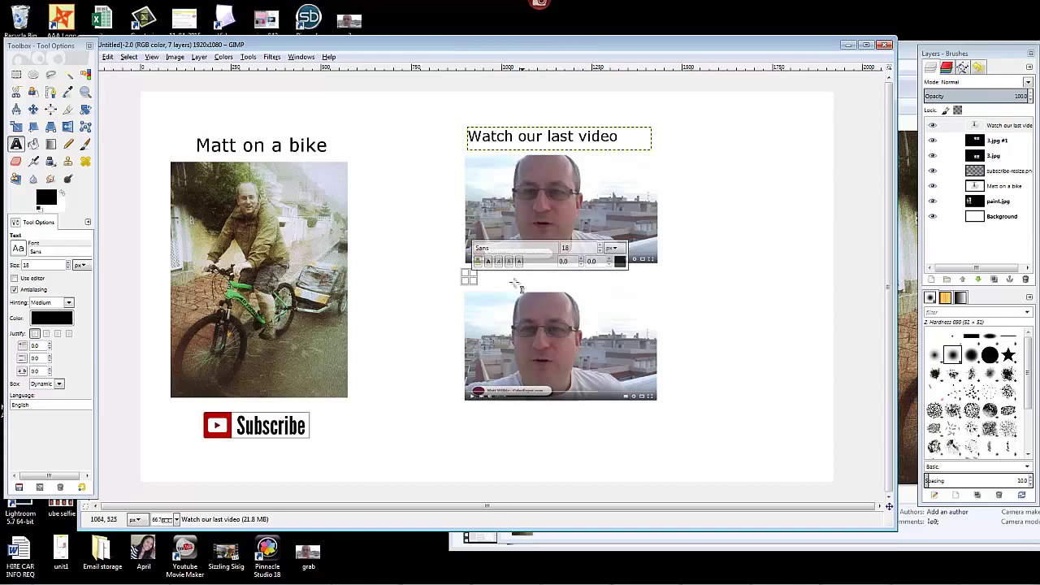
Step: Draw a text box above the lower thumbnail and type 'Learn more about bike maintenance'
left_click_drag(467, 277, 654, 305)
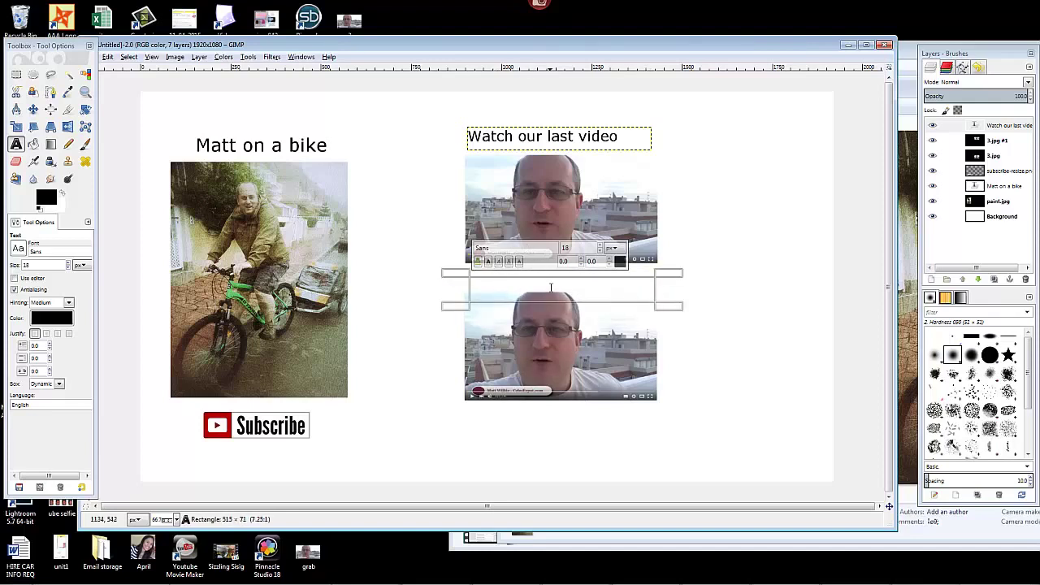
type("Learn more")
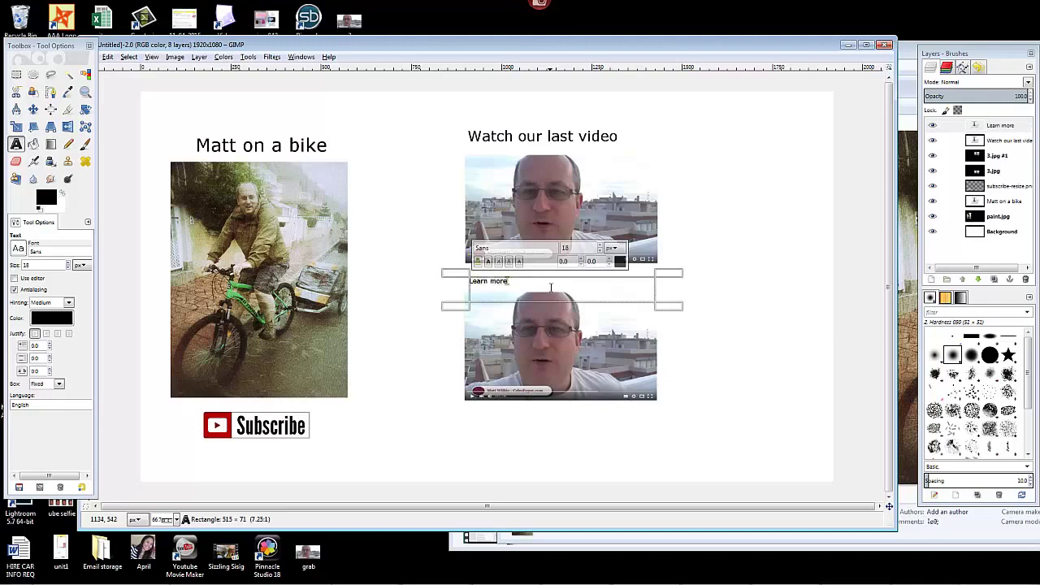
type(" about bike maintean")
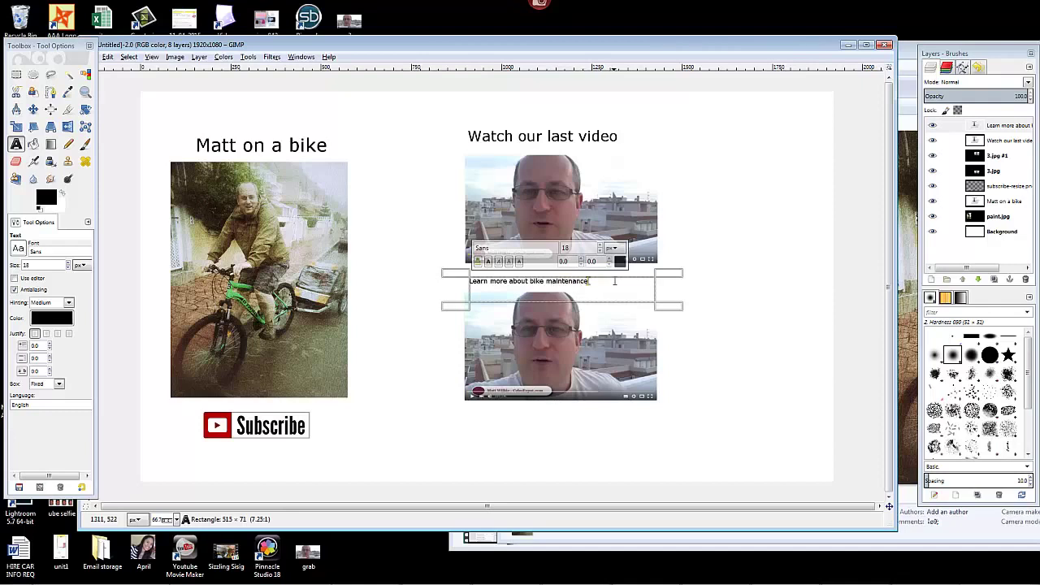
left_click_drag(615, 281, 457, 280)
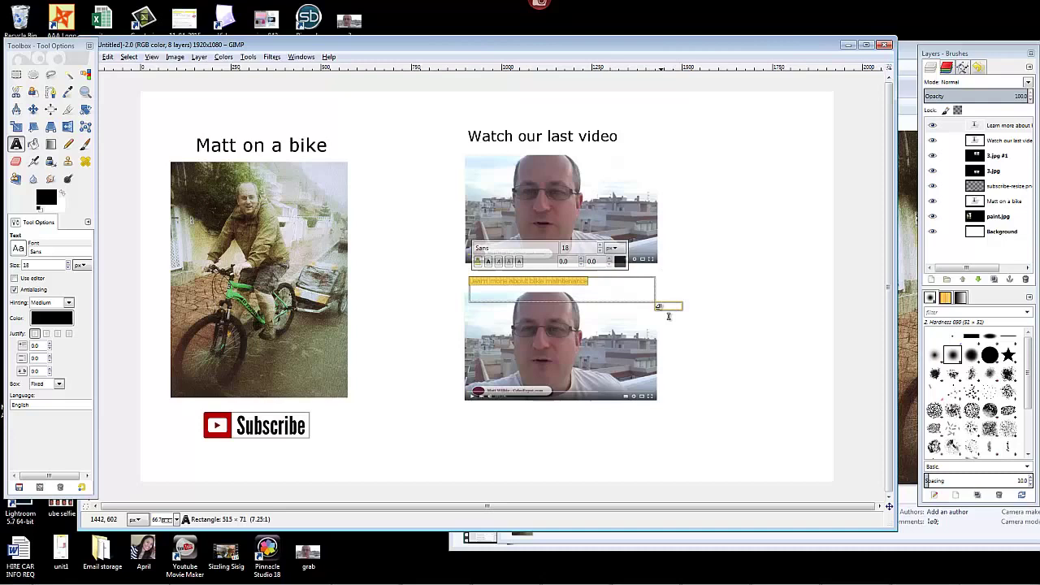
left_click_drag(668, 316, 653, 304)
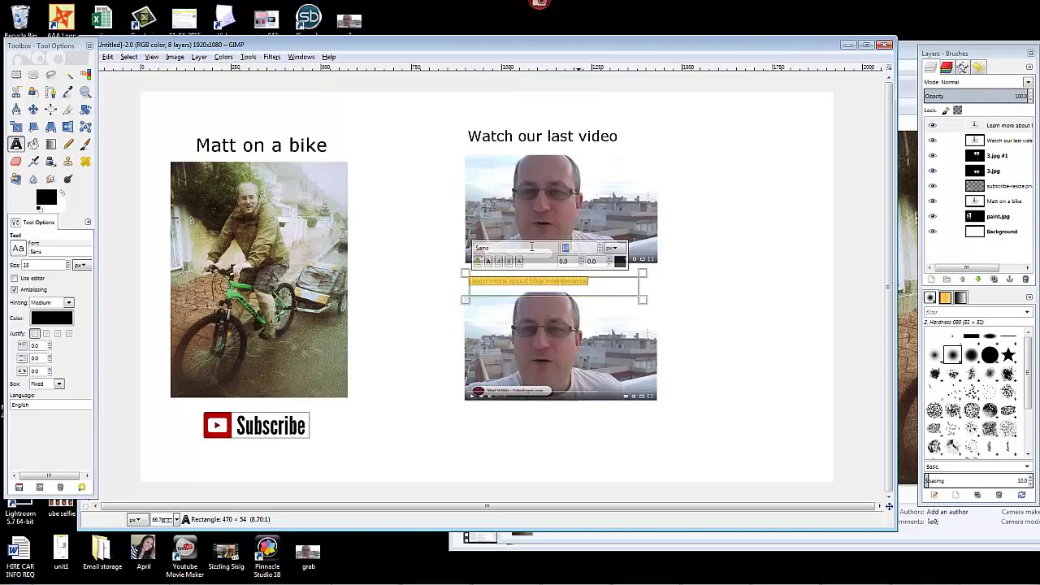
Step: Set the caption to size 30, widen its box to one line, and bring up YouTube
type("40")
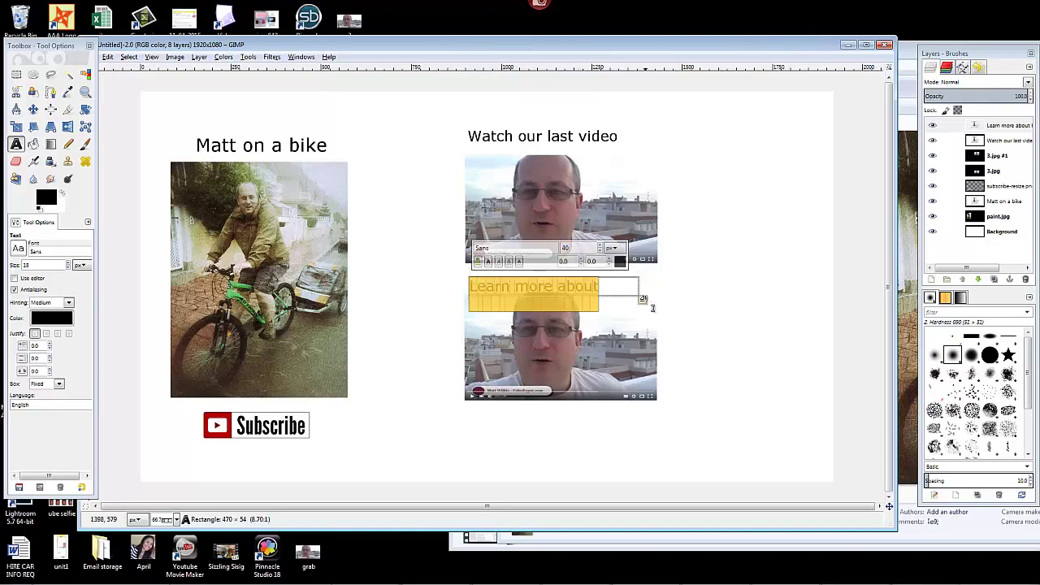
left_click_drag(648, 302, 756, 319)
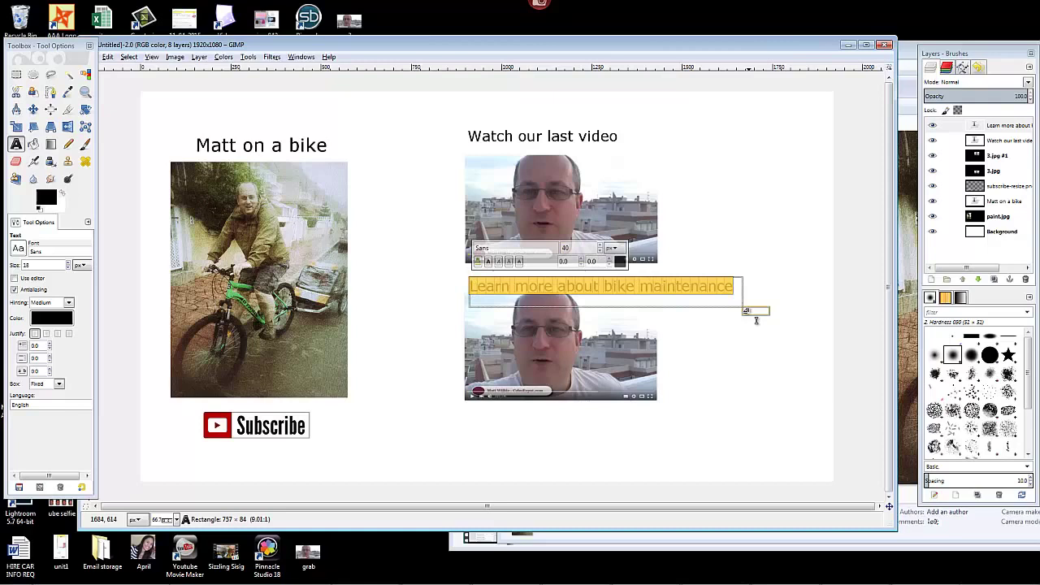
double_click(561, 248)
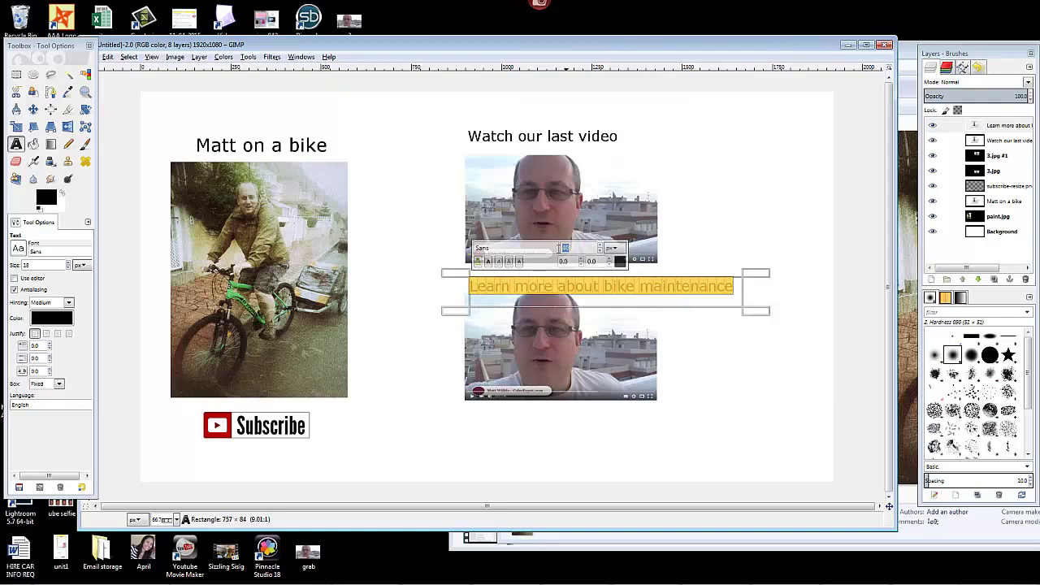
type("30")
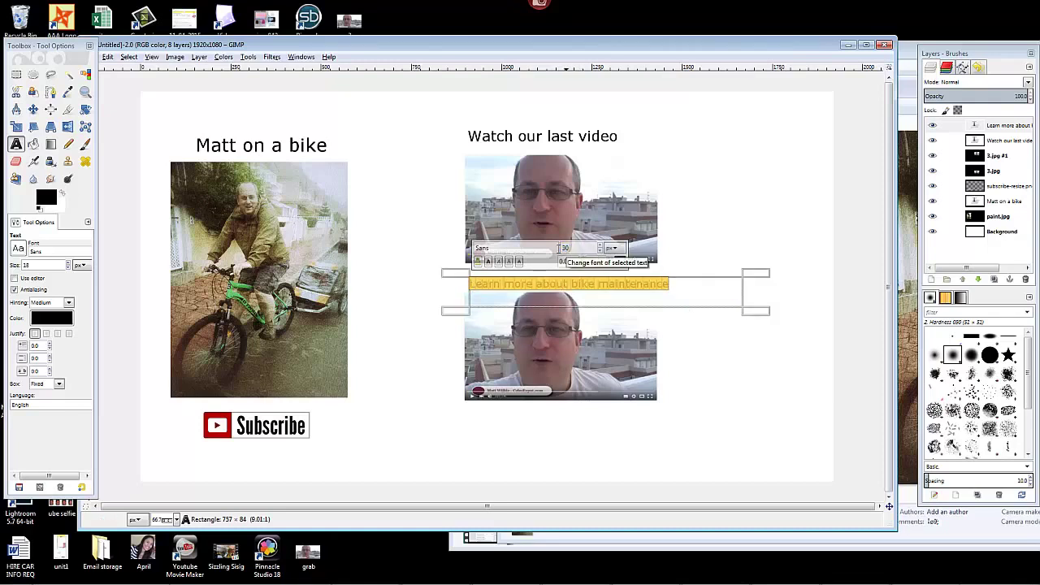
mouse_move(470, 290)
left_mouse_down()
mouse_move(443, 294)
mouse_move(467, 287)
left_mouse_up()
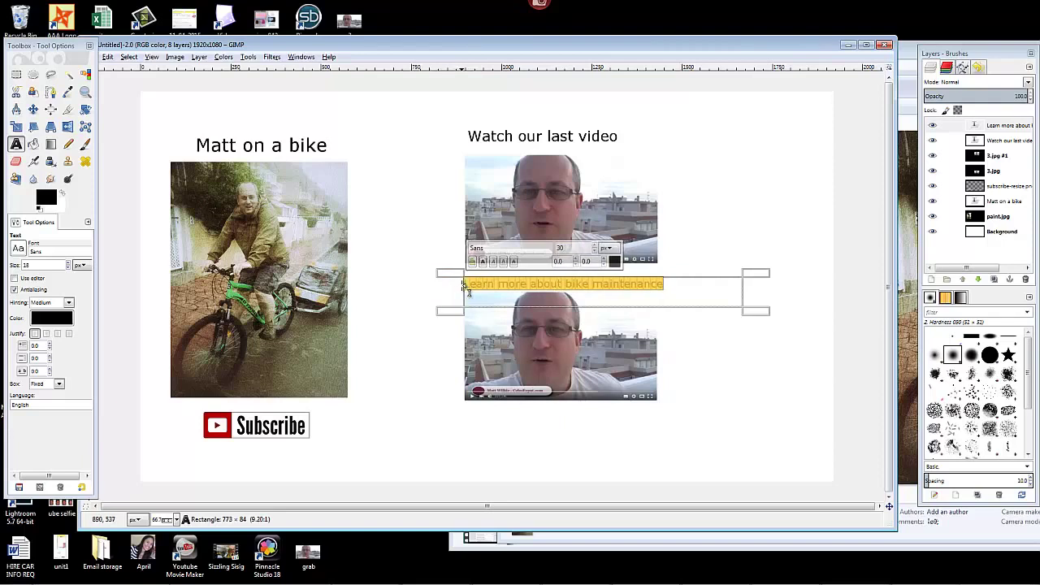
left_click(691, 372)
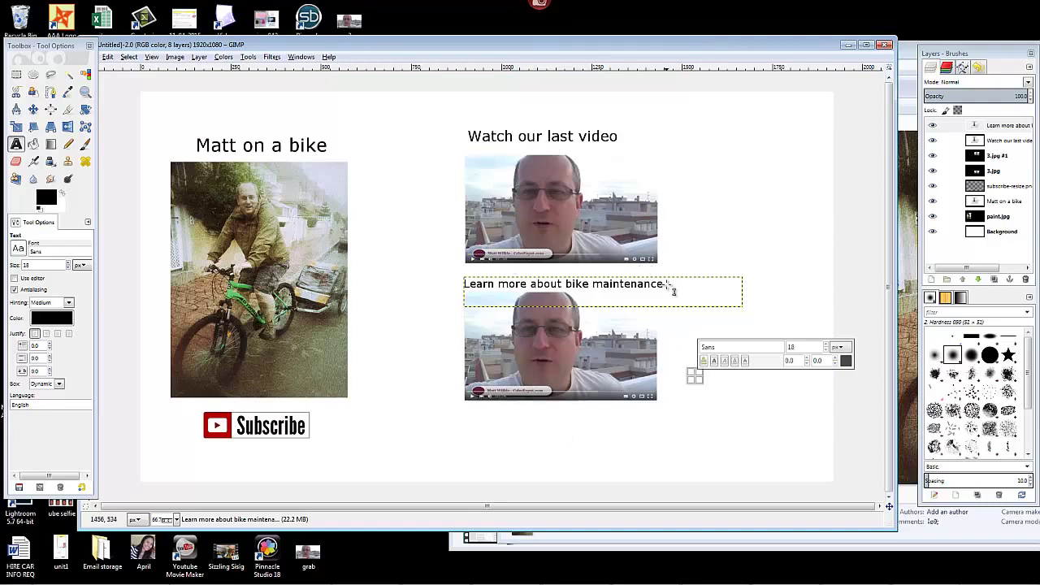
key("alt+Tab")
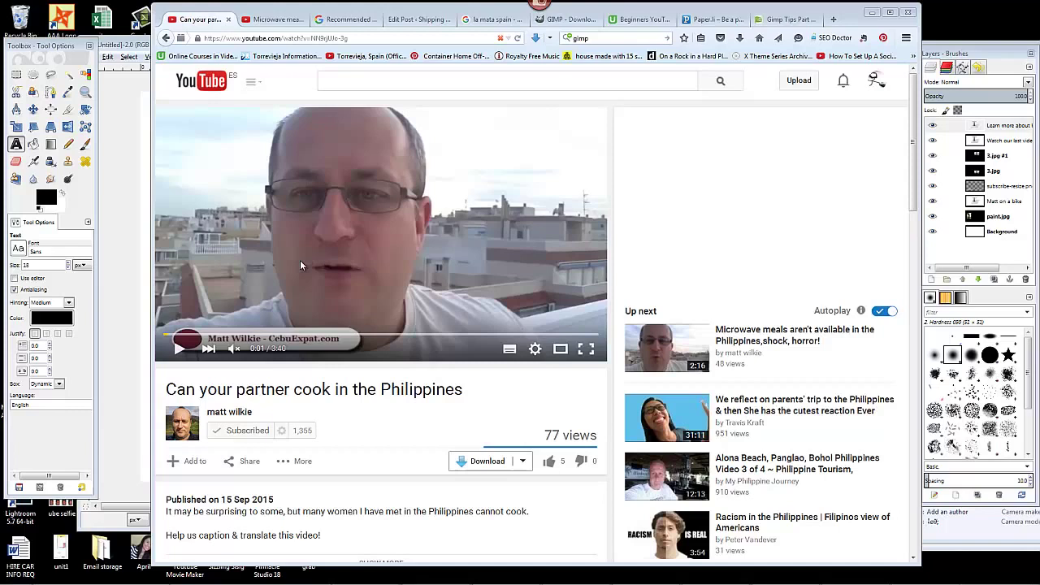
Step: Select the YouTube player as Snagit's capture region, play the video, and start recording
mouse_move(524, 15)
left_click(540, 12)
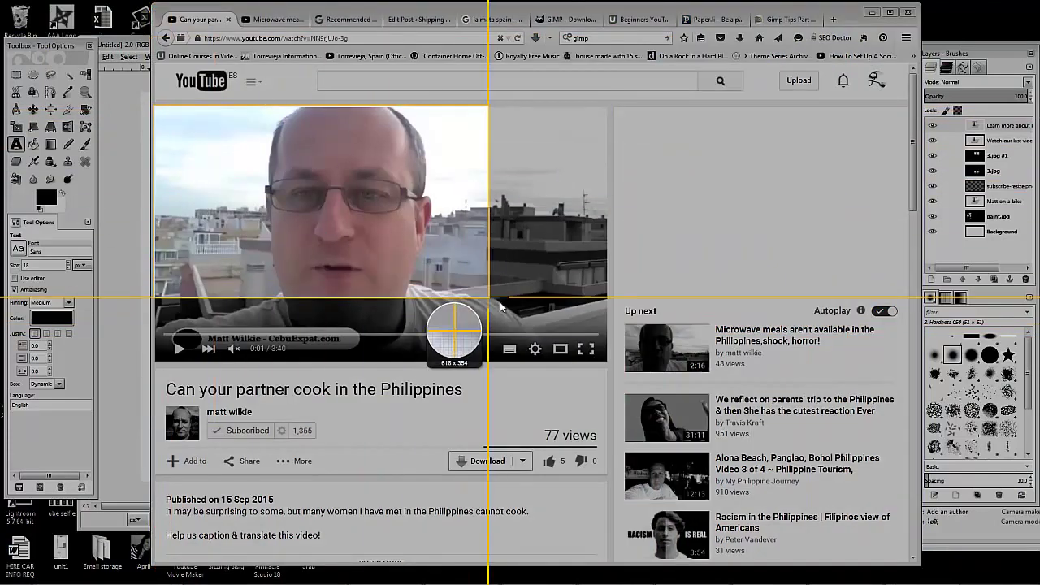
left_click(606, 359)
left_click(178, 349)
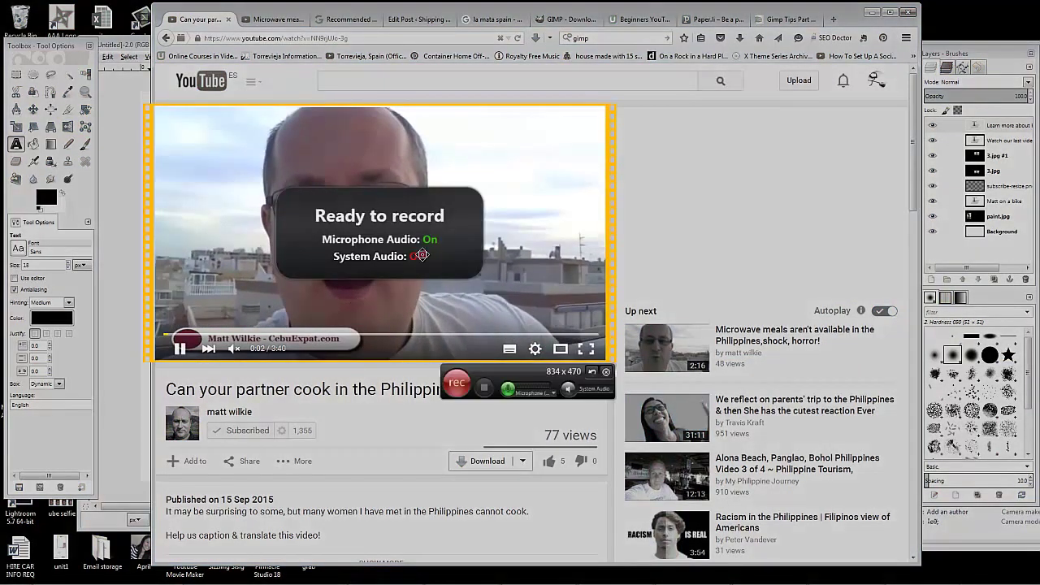
left_click(457, 385)
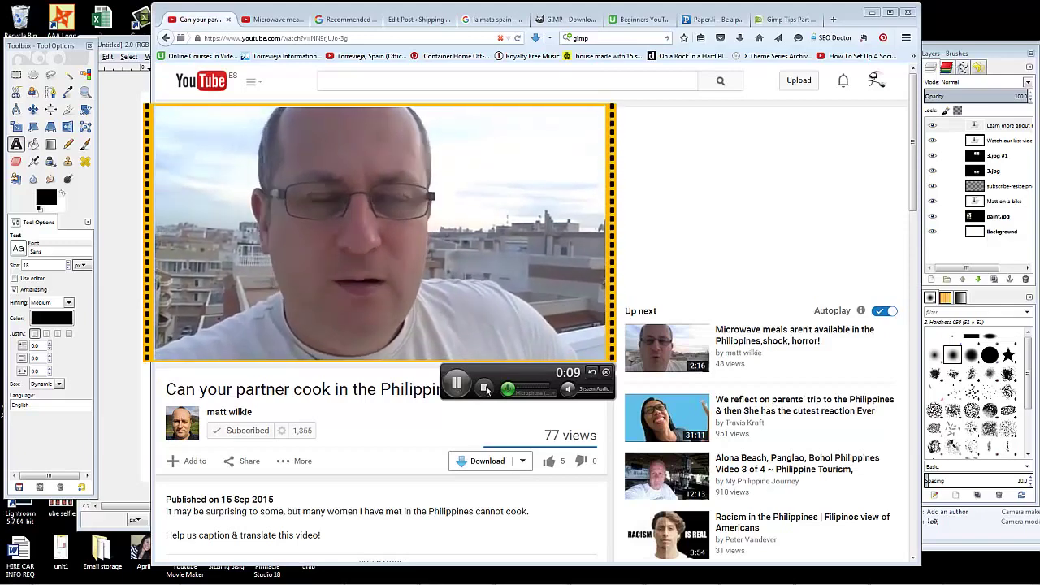
Step: Stop the recording and save the capture as the MP4 file intro1
left_click(488, 389)
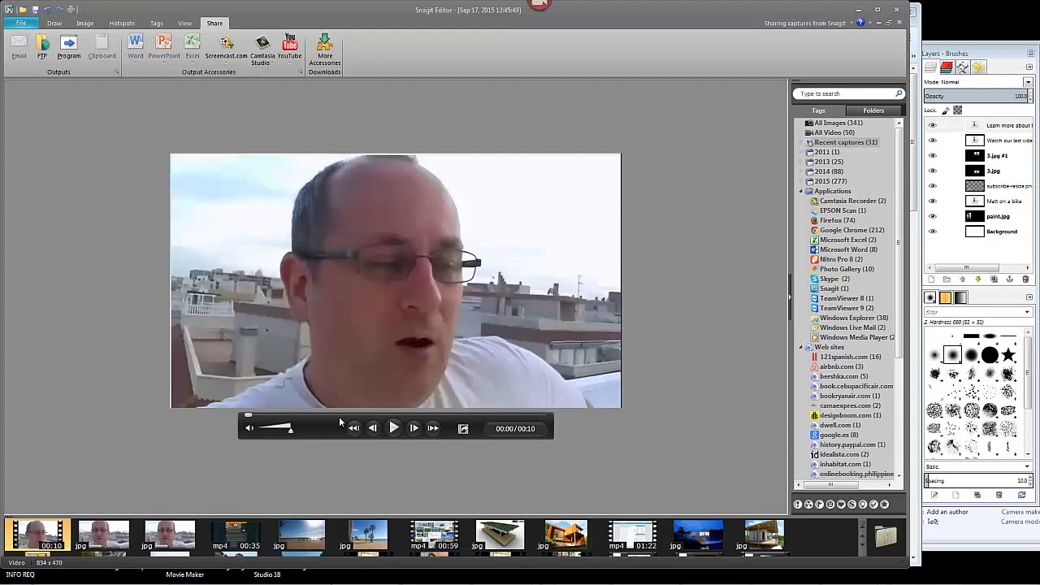
left_click(21, 22)
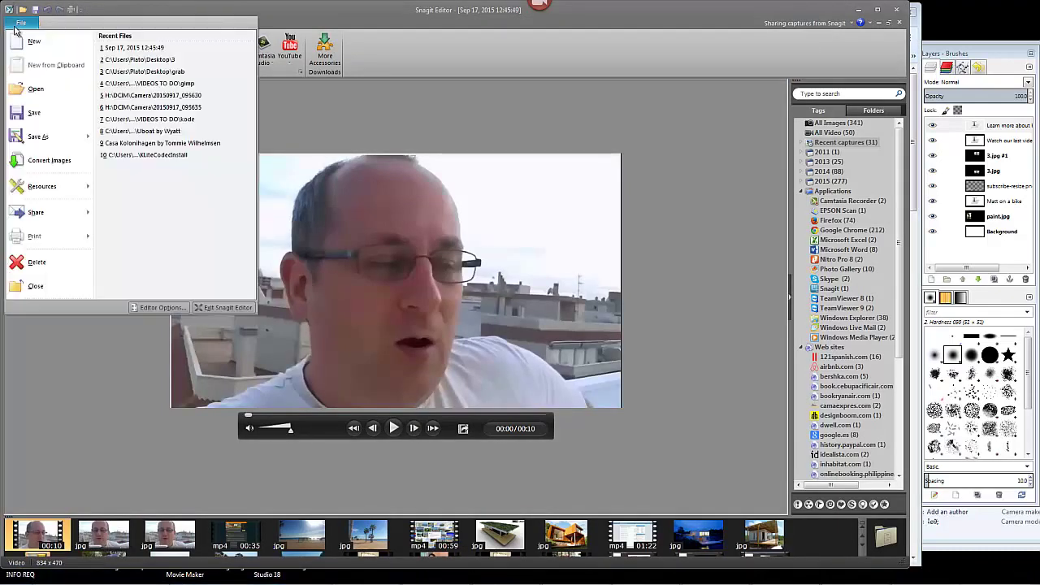
left_click(38, 136)
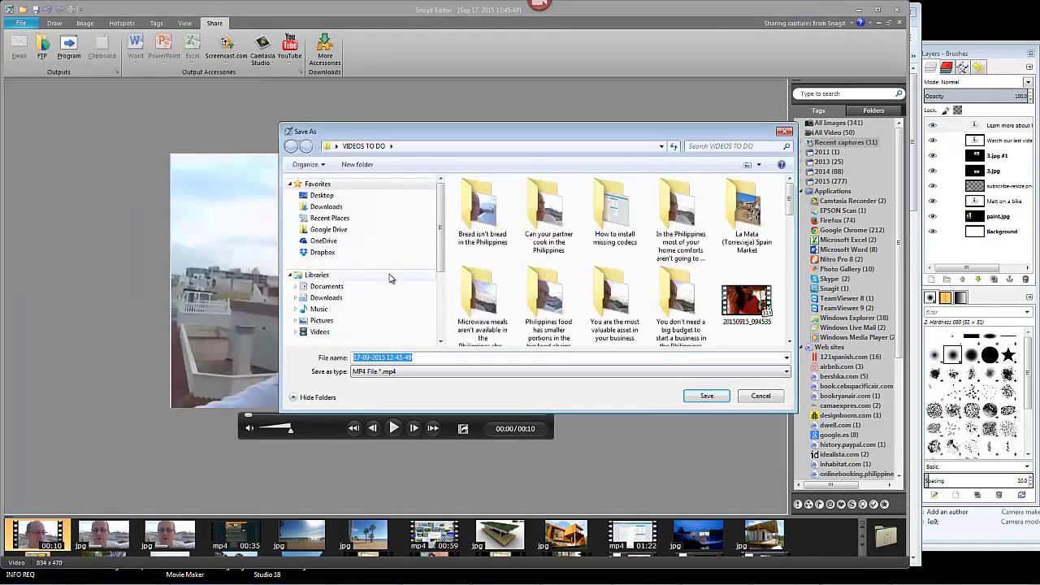
type("intro")
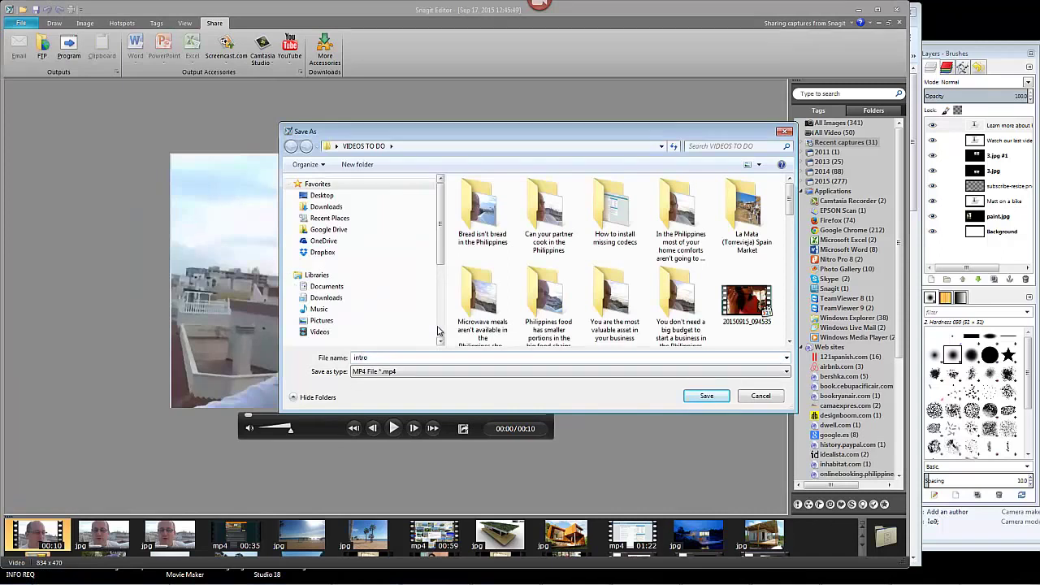
type("1")
key("Return")
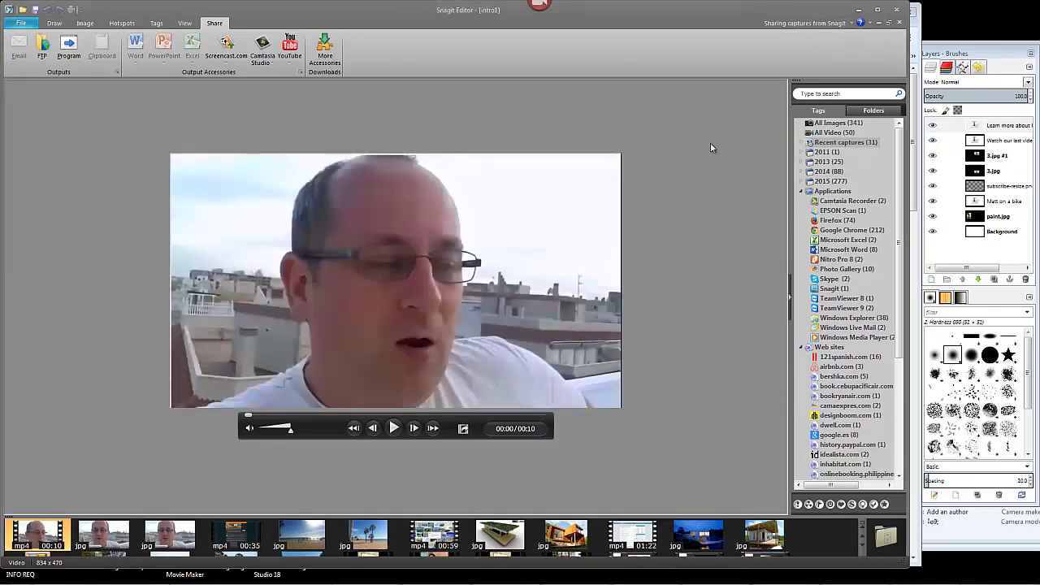
Step: Close Snagit Editor and the cooking video's tab, stopping Microwave meals at its start
left_click(896, 10)
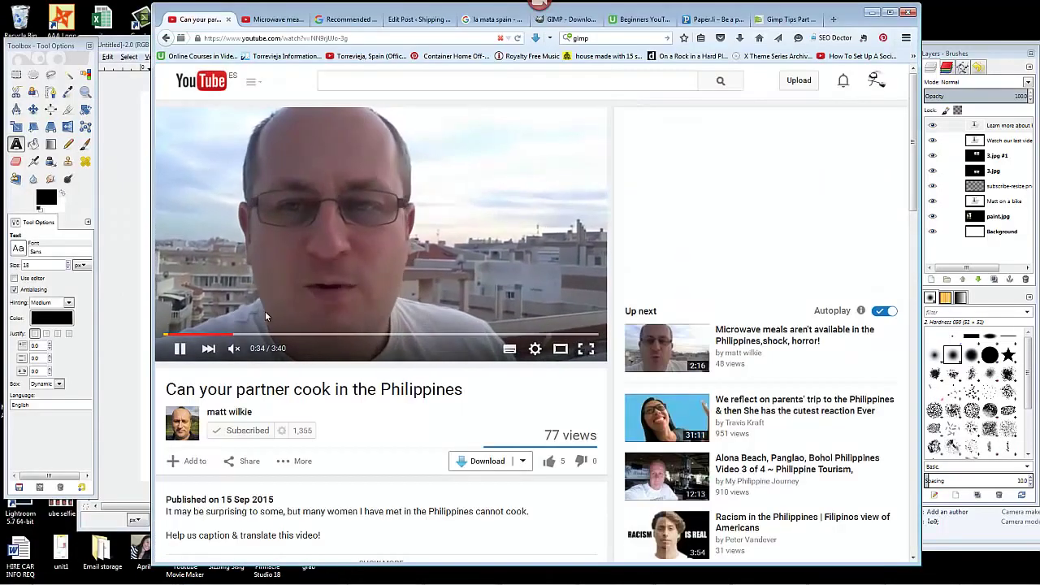
left_click(228, 19)
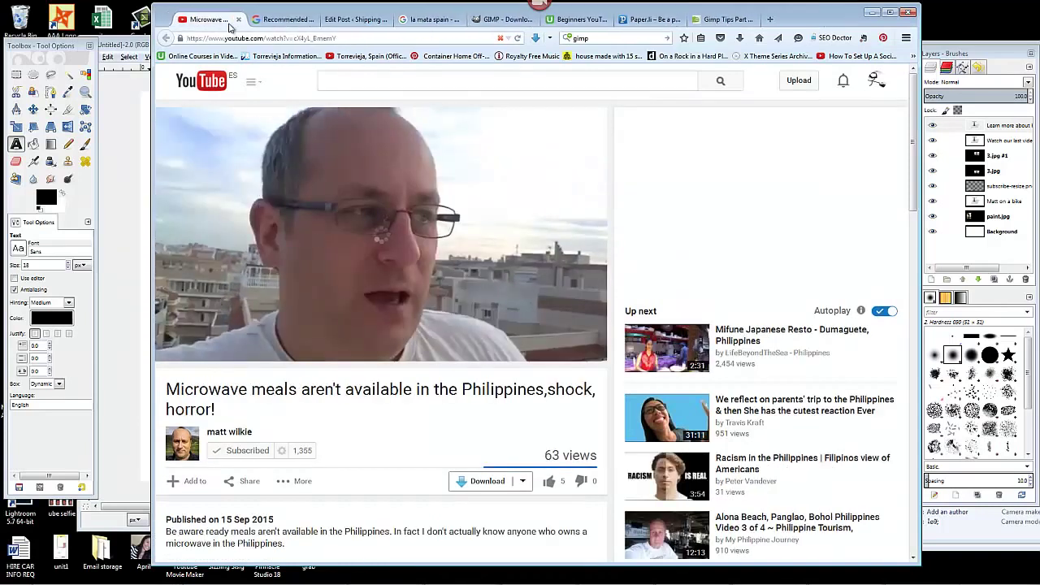
left_click(179, 349)
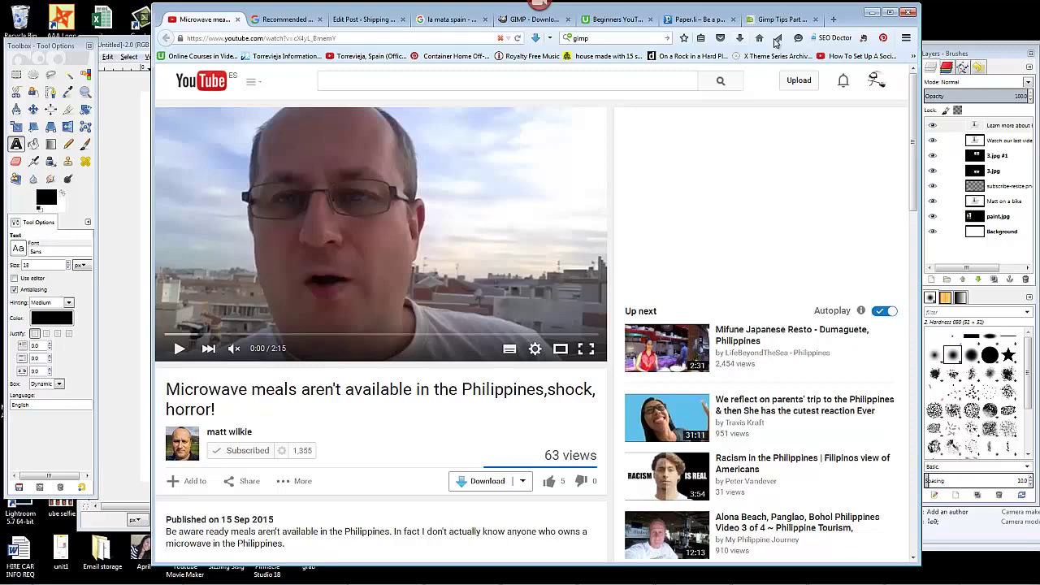
Step: Mark the video player area, play the video, and start a new Snagit recording
left_click(534, 22)
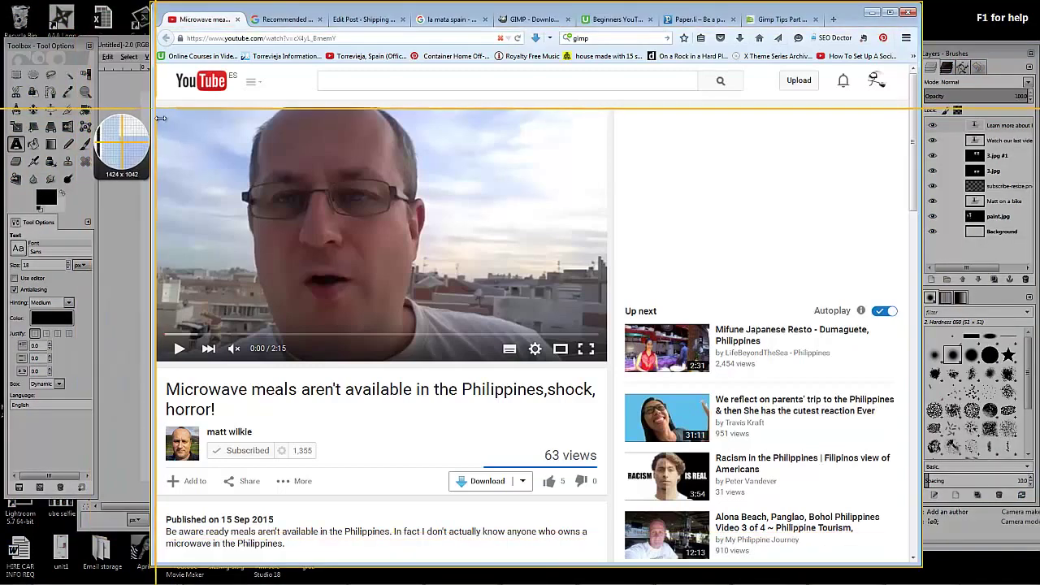
left_click_drag(155, 107, 607, 362)
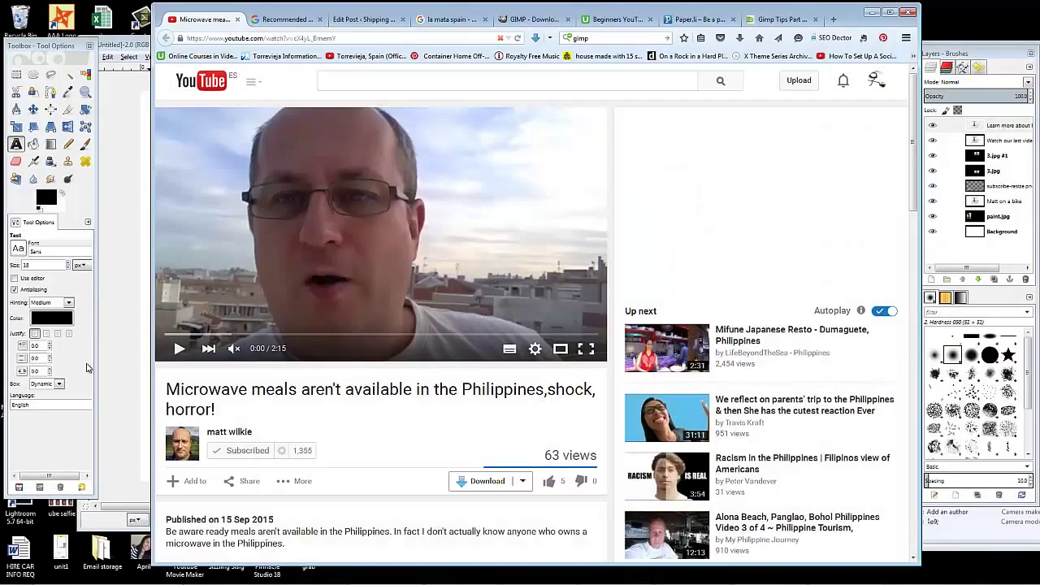
left_click(179, 351)
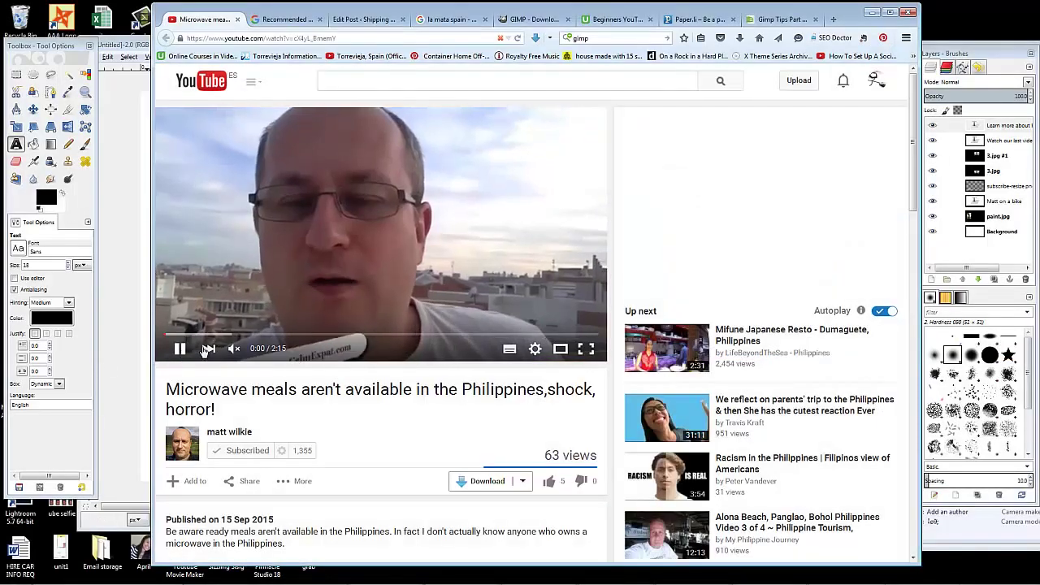
left_click(462, 383)
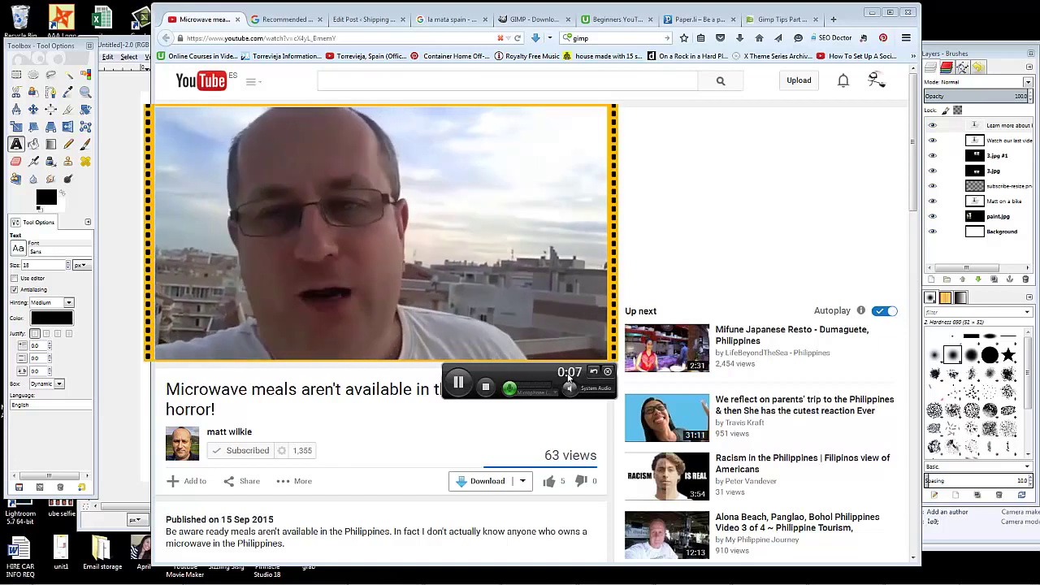
Step: Stop the recording and save the new capture as intro2 in VIDEOS TO DO
left_click(489, 391)
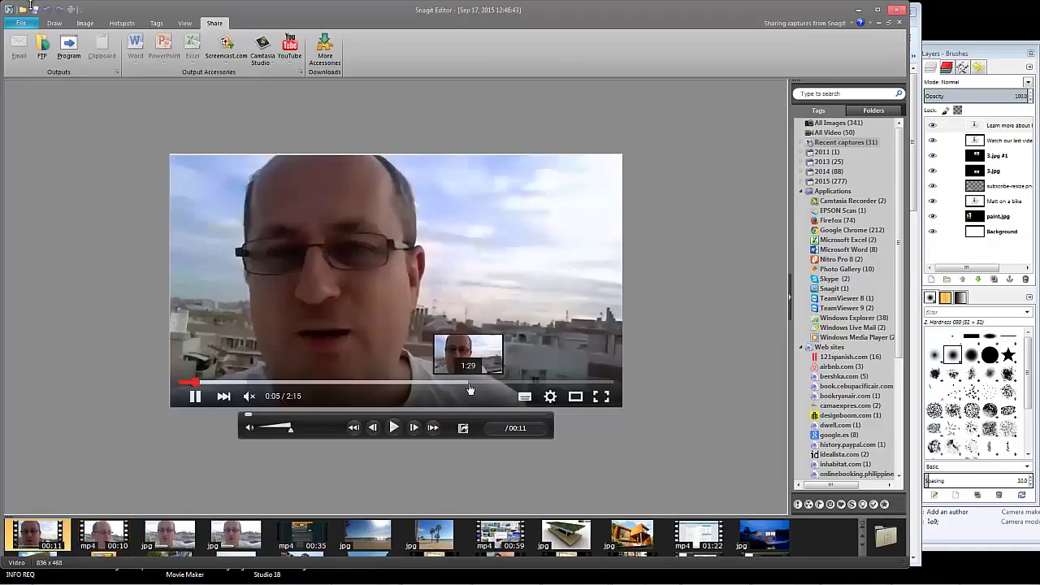
left_click(21, 23)
left_click(65, 136)
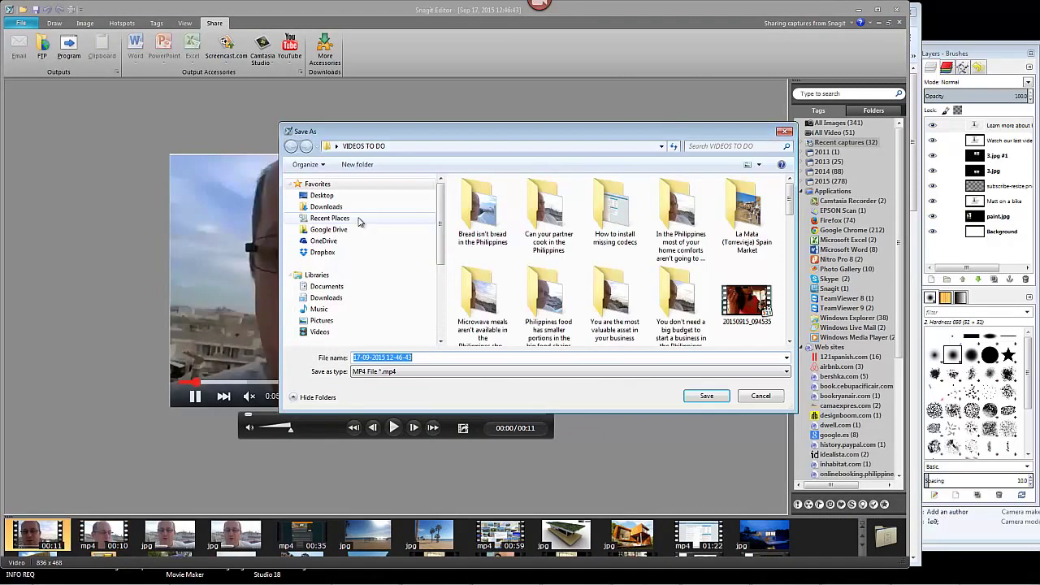
type("intro2")
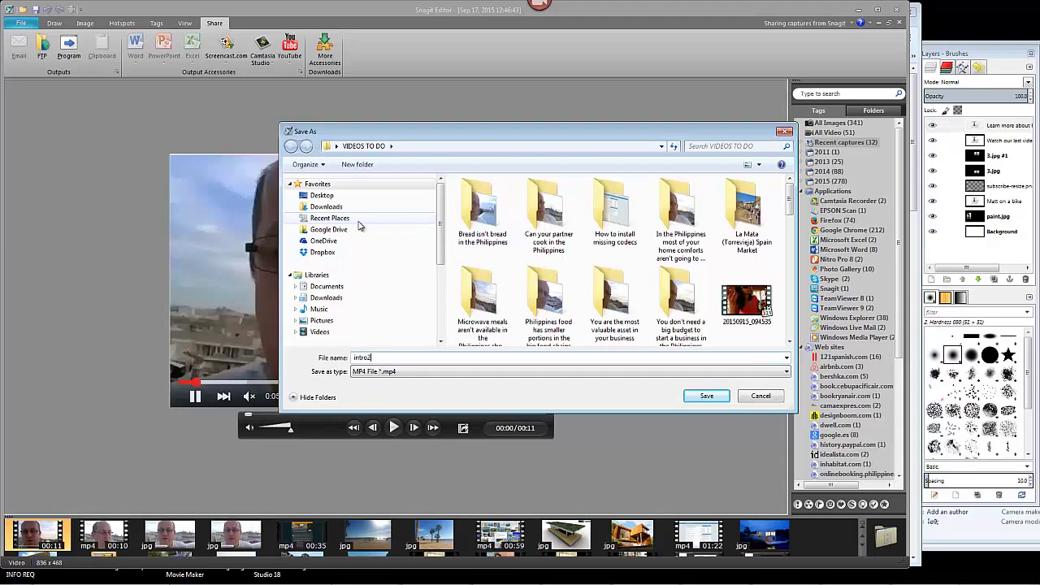
key("Return")
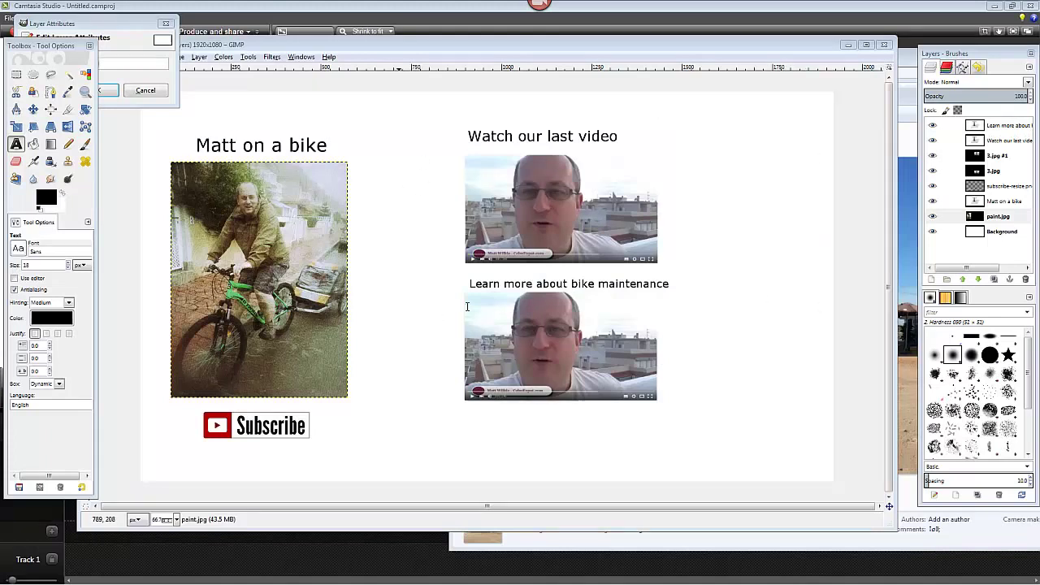
Step: Add the beach photo from the camera folder as a layer above Background
double_click(973, 241)
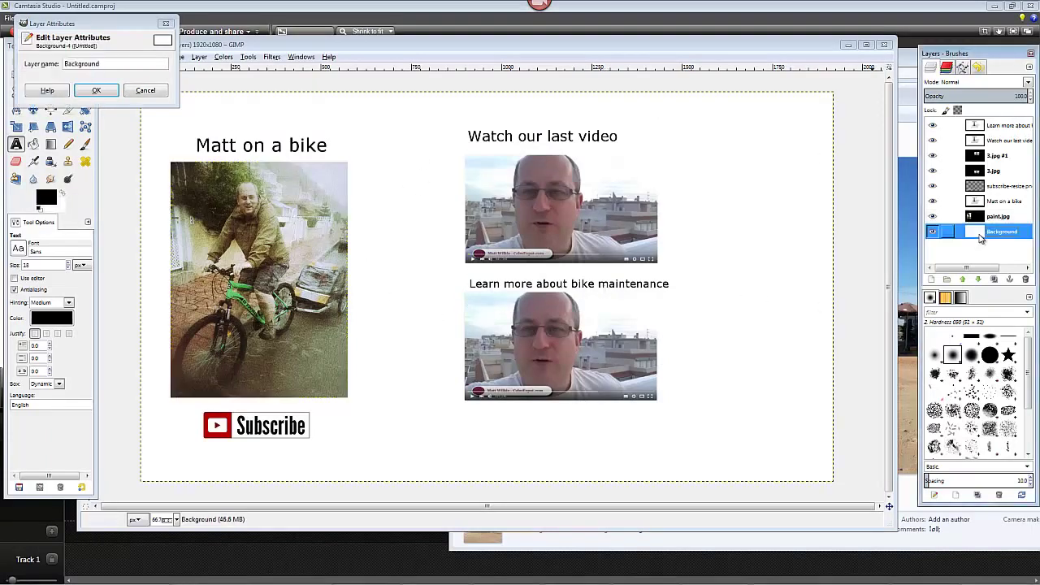
left_click(910, 240)
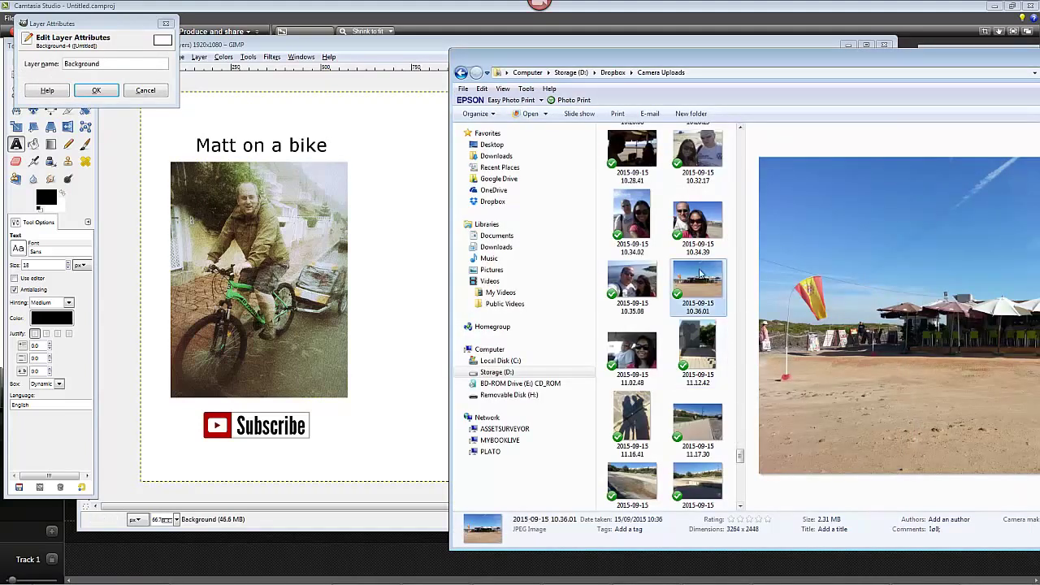
left_click_drag(697, 282, 406, 242)
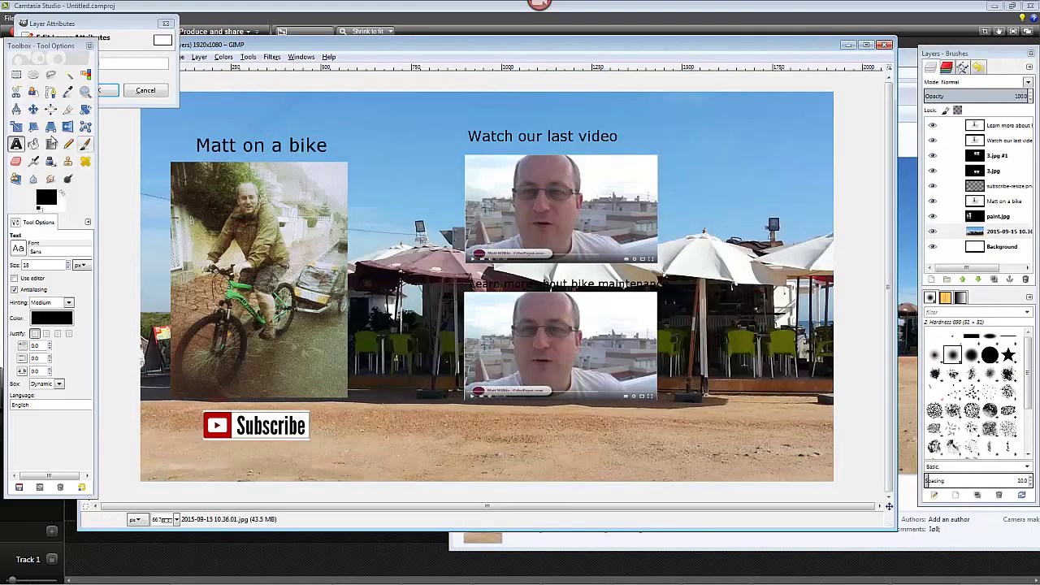
Step: Move the bike maintenance caption below the lower video thumbnail with the Move tool
left_click(462, 284)
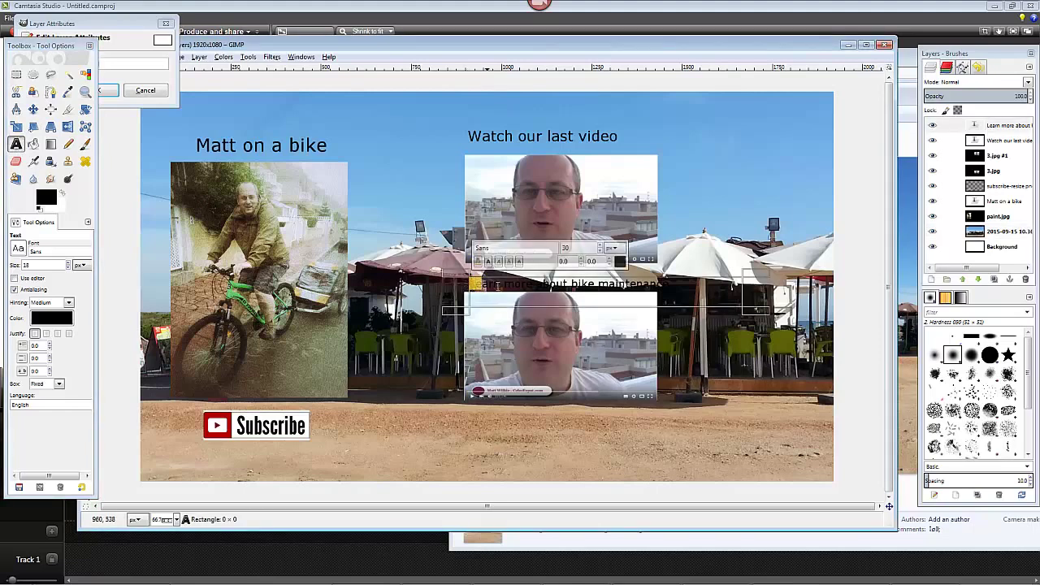
left_click(34, 109)
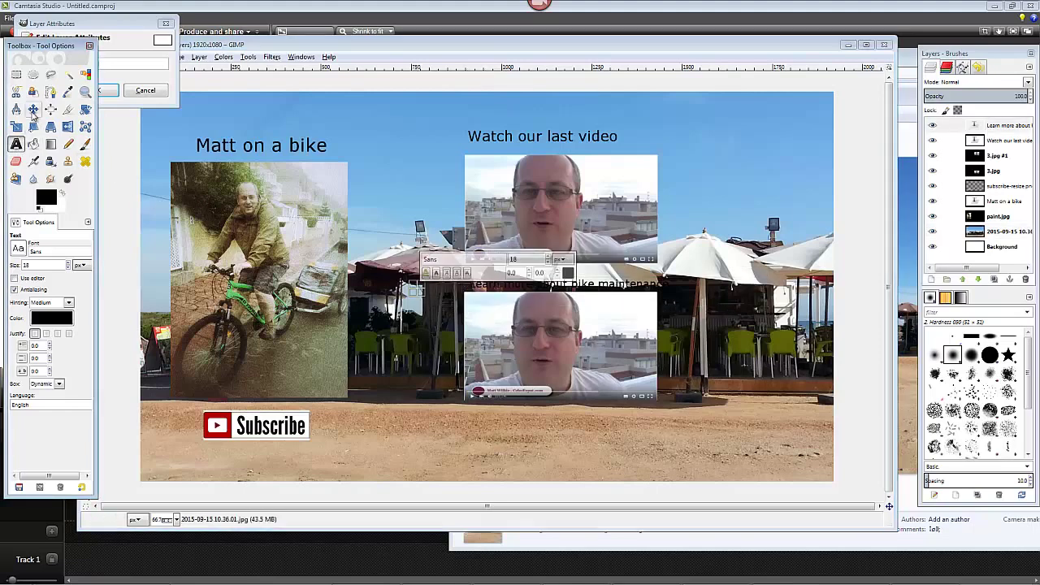
left_click_drag(544, 282, 505, 420)
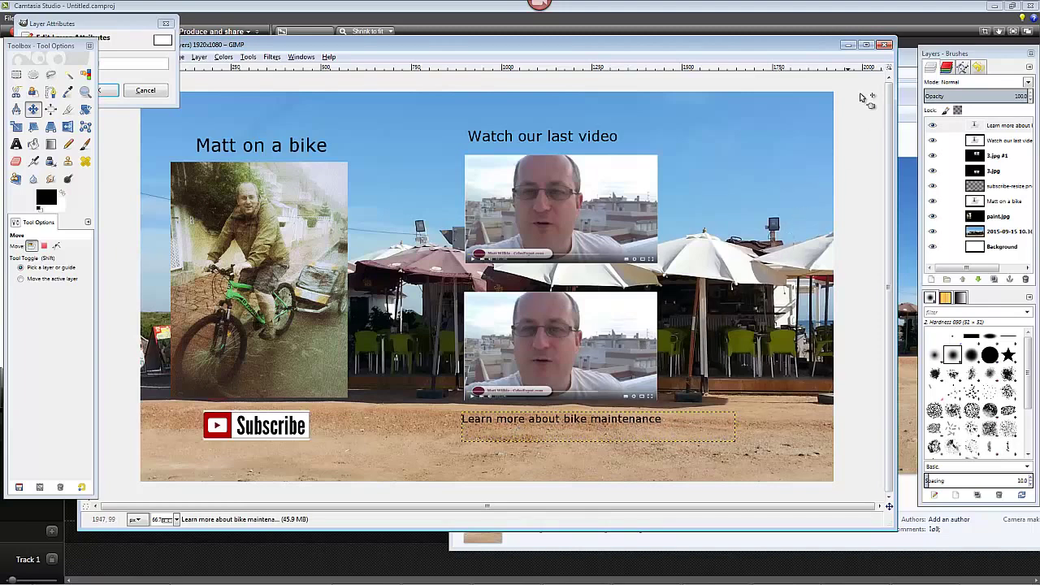
Step: Bring Camtasia forward, dismiss its File menu, and minimize the empty project window
left_click(166, 24)
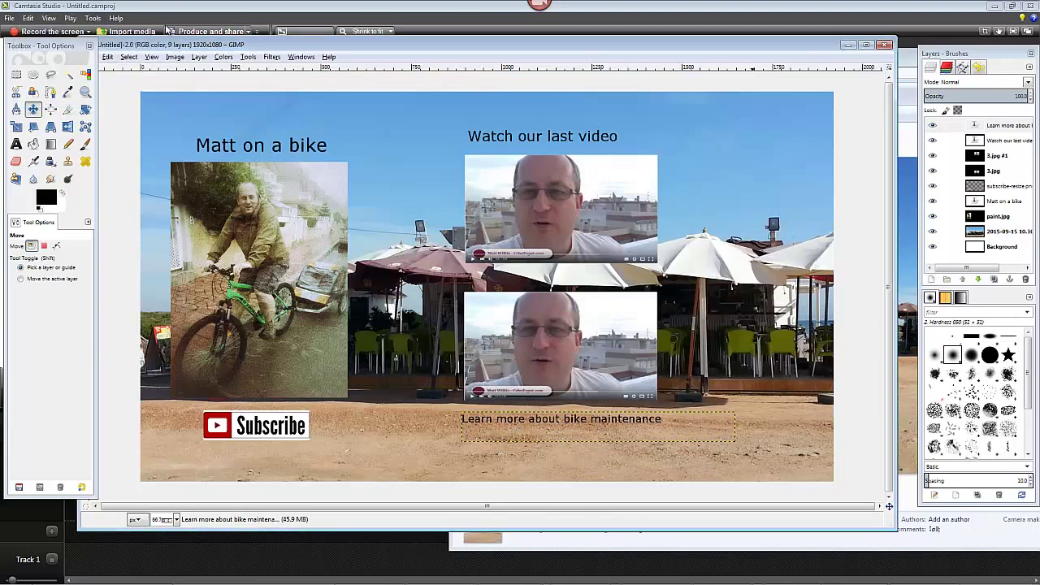
left_click(8, 18)
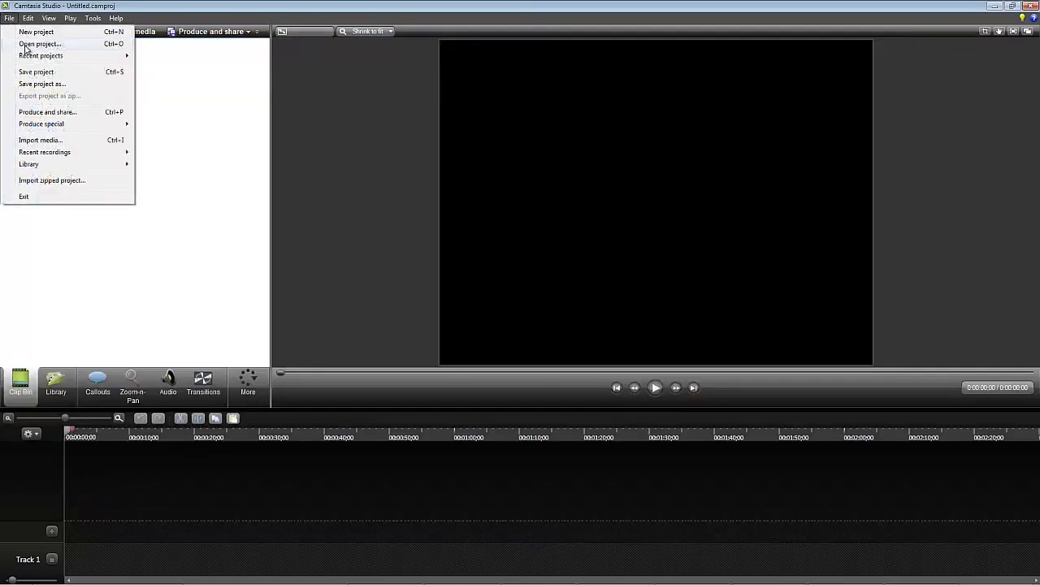
key("Escape")
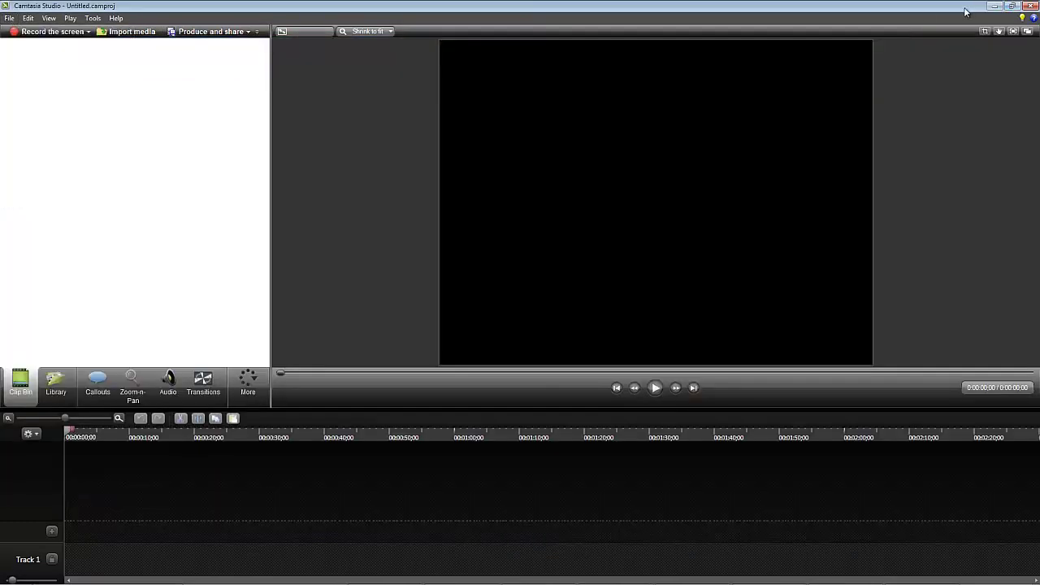
left_click(993, 7)
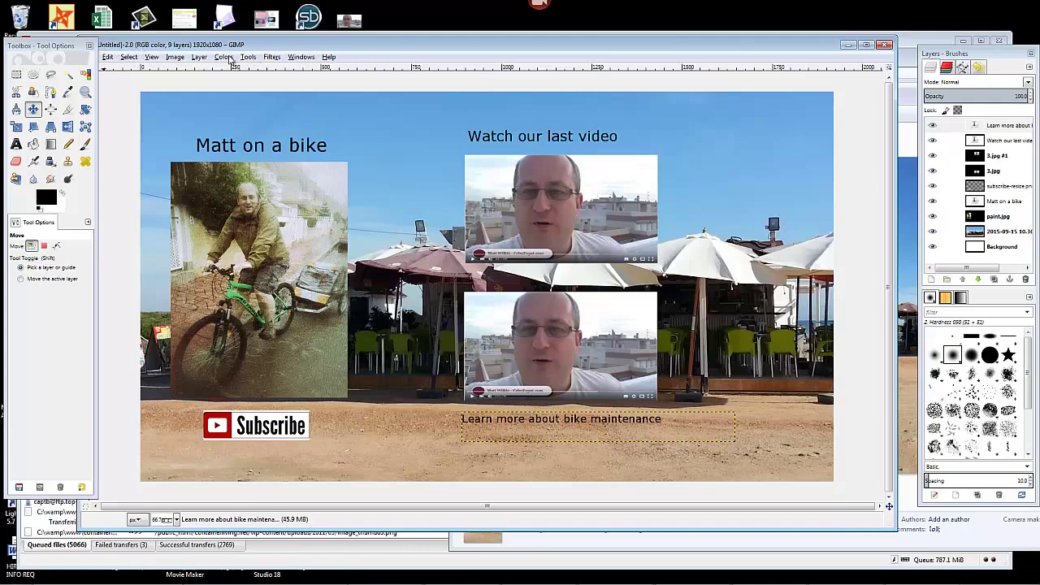
Step: Start saving the composition as an XCF on the Desktop, then cancel
left_click_drag(132, 47, 159, 46)
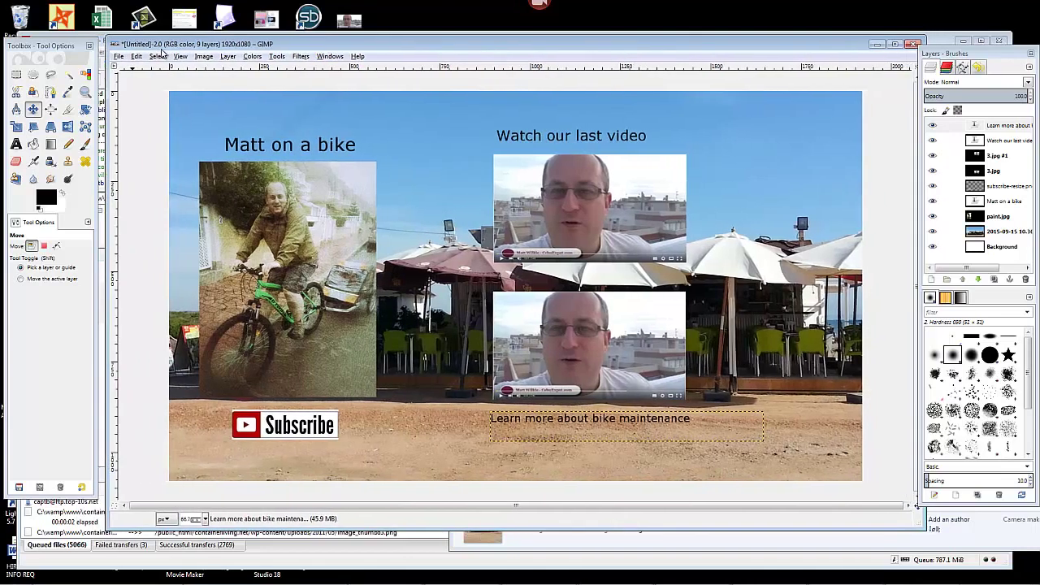
left_click(119, 56)
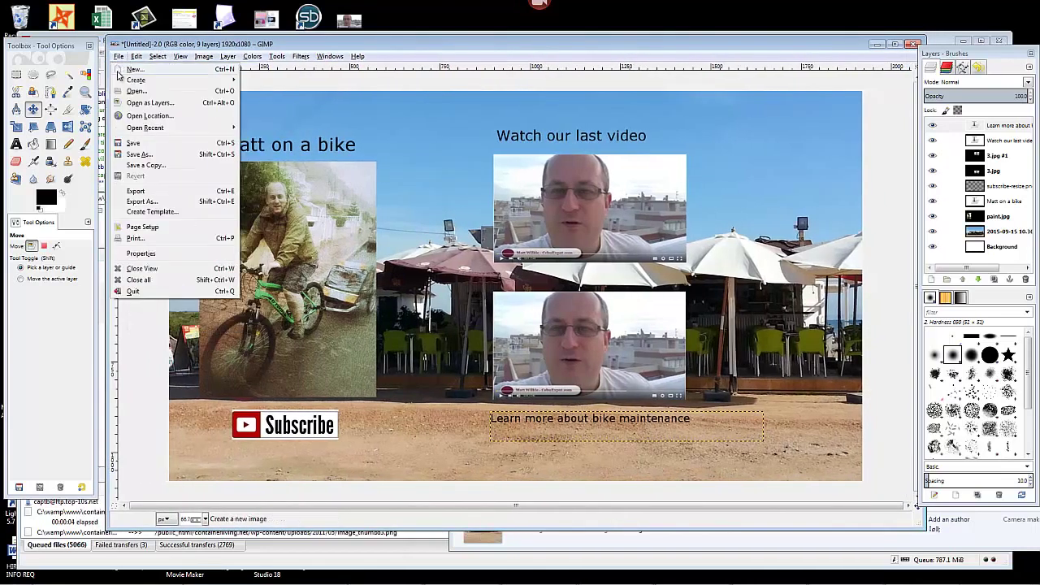
left_click(163, 155)
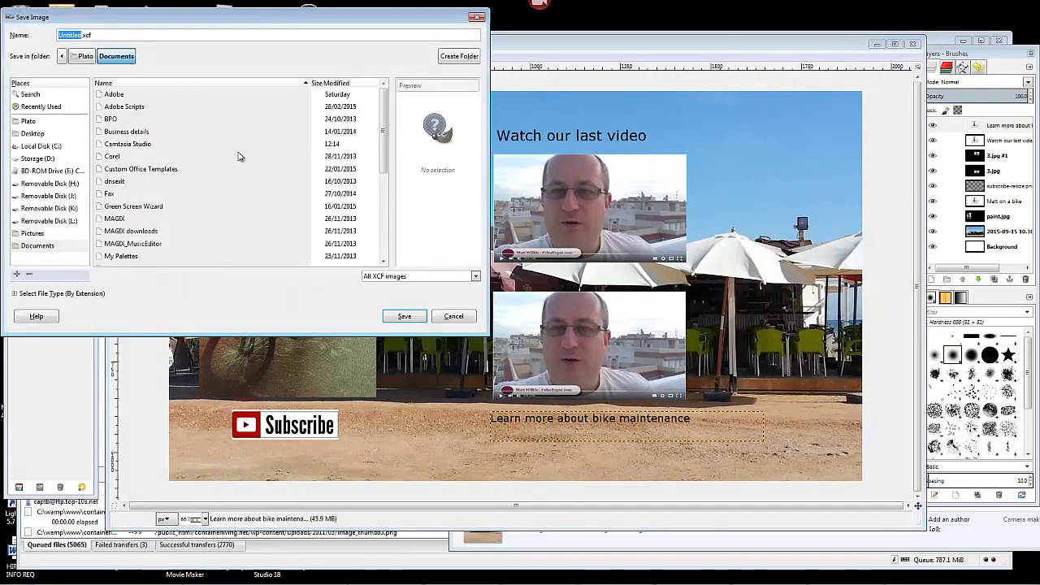
left_click(37, 133)
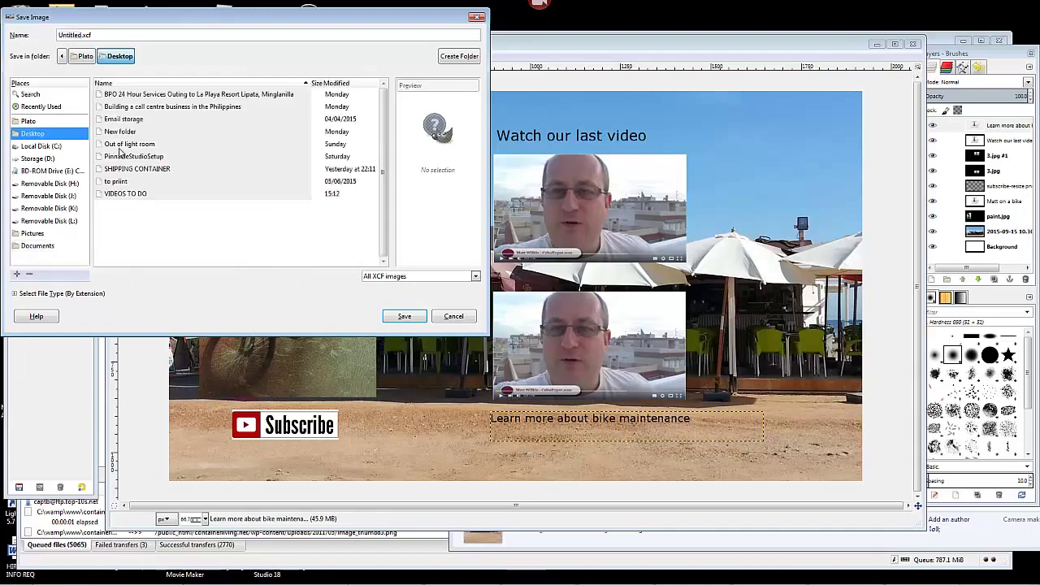
left_click(413, 280)
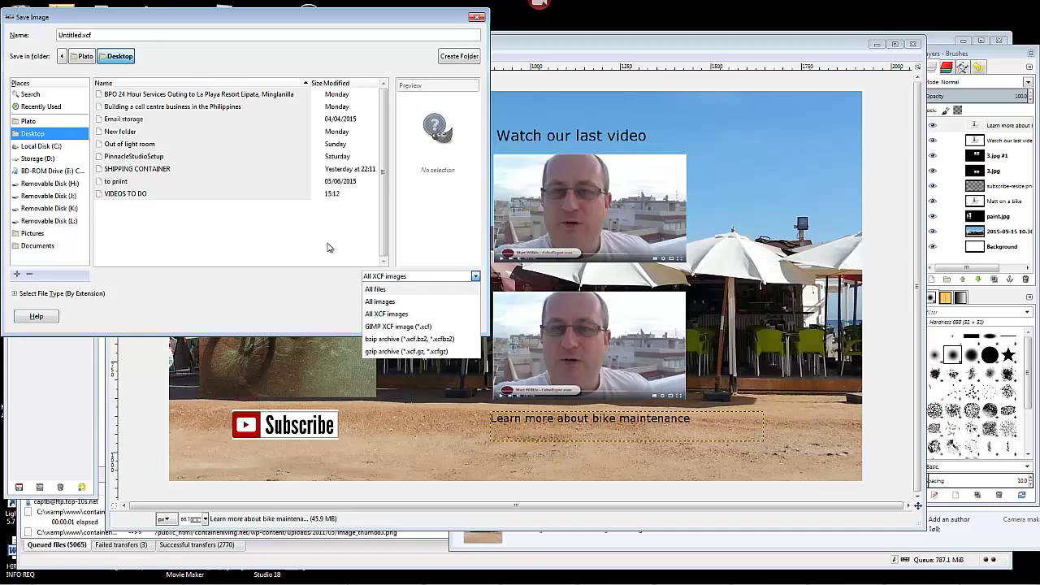
left_click(395, 312)
left_click(457, 316)
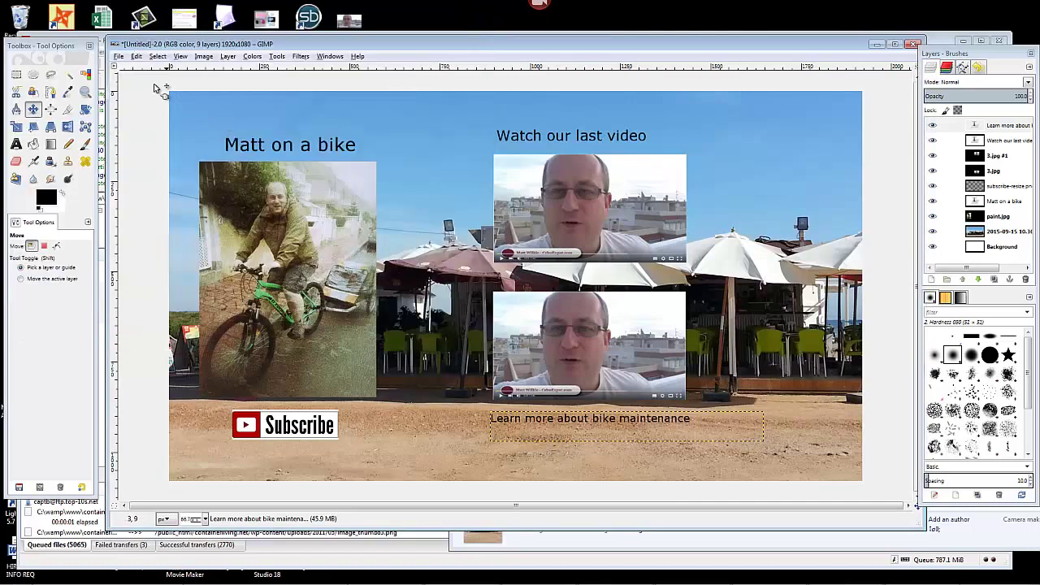
Step: Export the composition as PNG image Mattonabike.png with the default PNG options
left_click(119, 57)
left_click(174, 202)
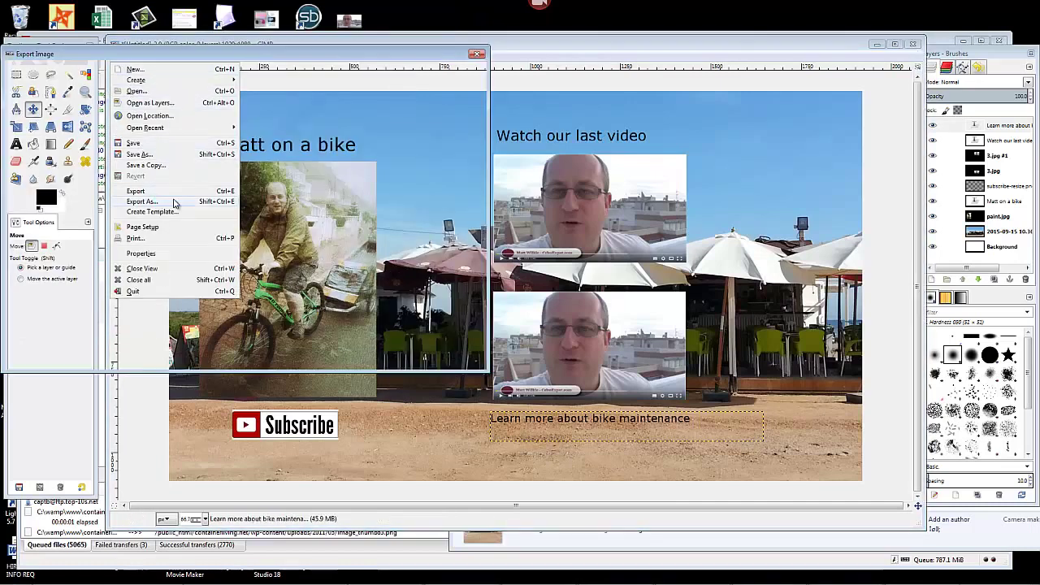
left_click(345, 314)
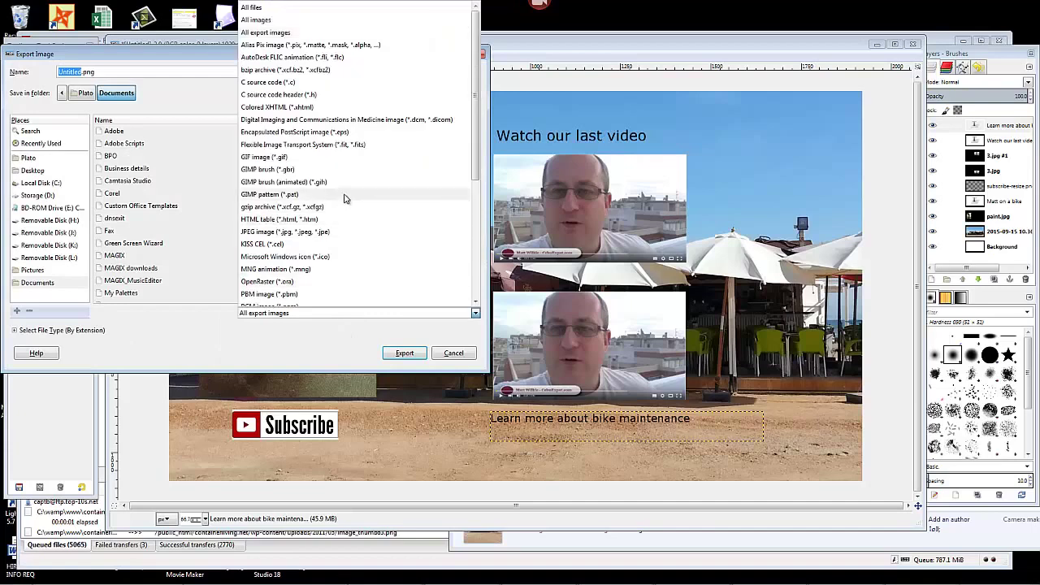
scroll(349, 235, "down", 1)
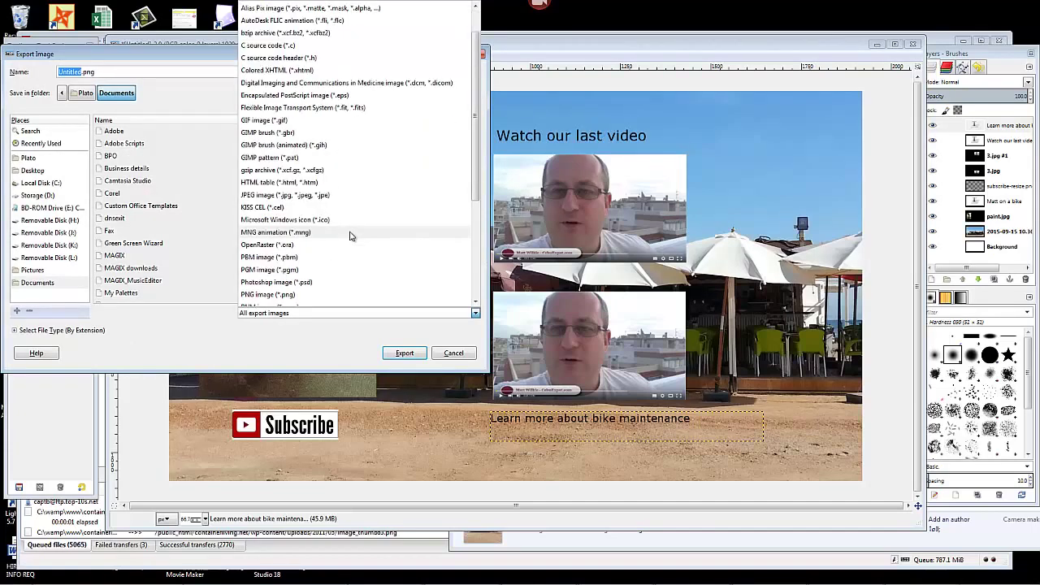
scroll(349, 235, "down", 1)
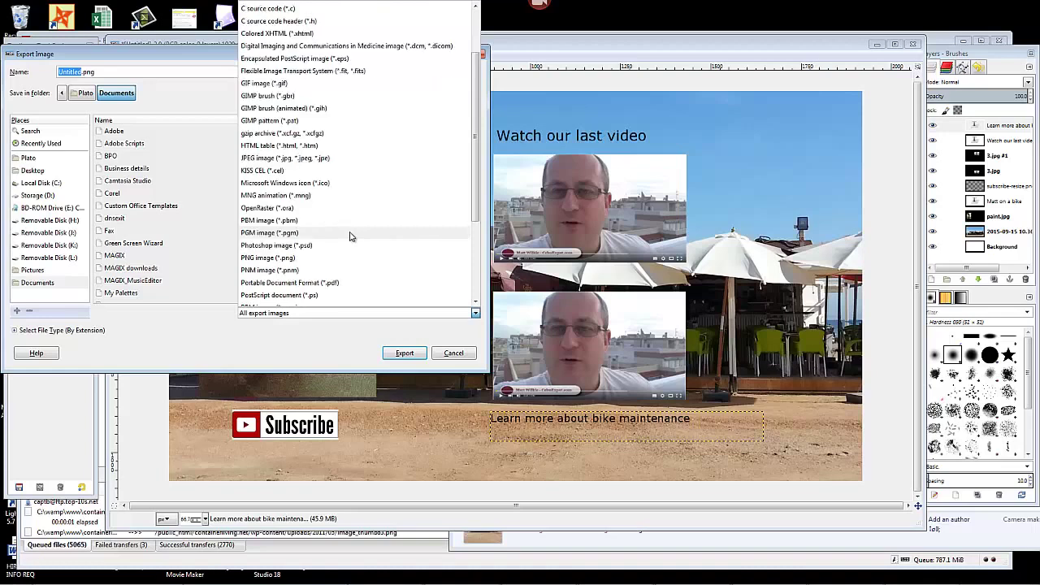
scroll(350, 236, "down", 1)
left_click(347, 225)
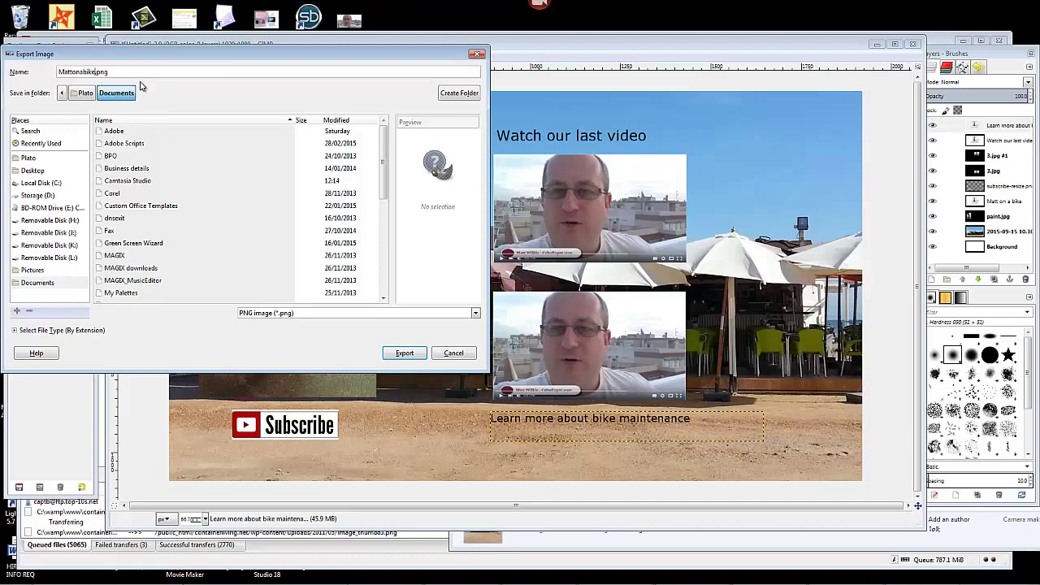
key("Return")
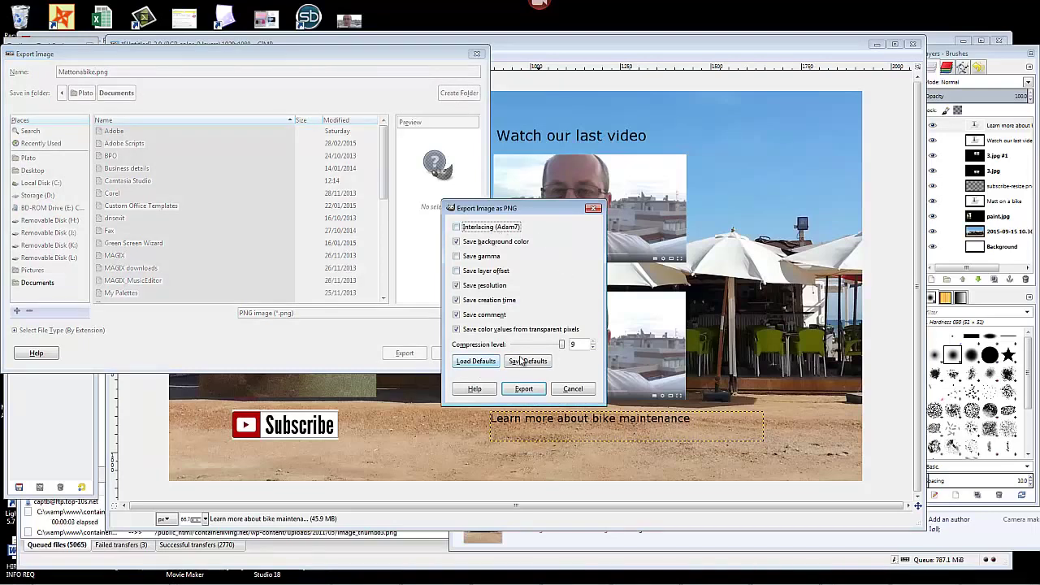
left_click(523, 388)
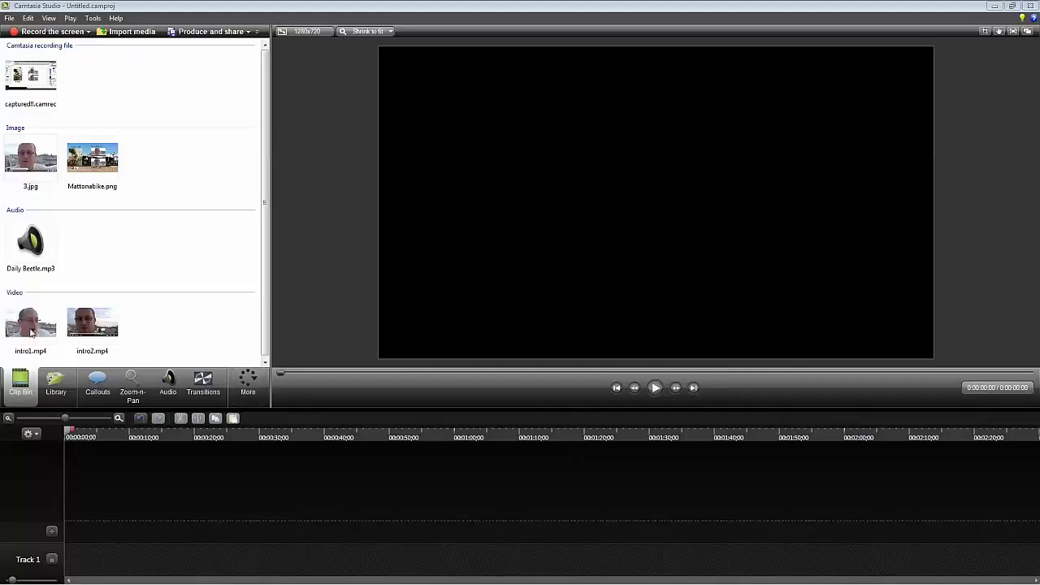
Step: Place the capture1.camrec screen recording from the Clip Bin onto Track 1
left_click_drag(89, 321, 120, 319)
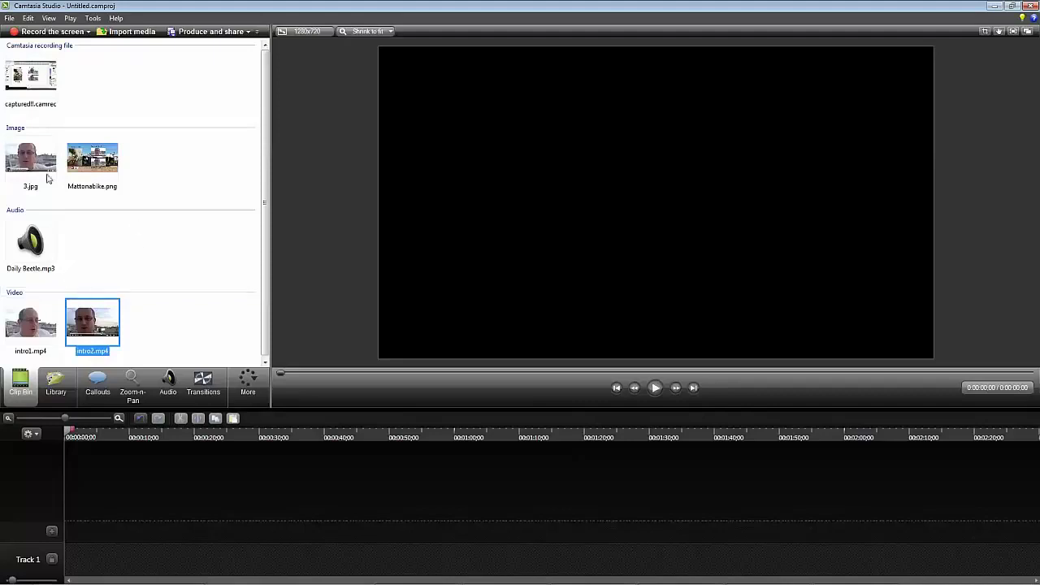
left_click(36, 81)
left_click_drag(32, 75, 156, 560)
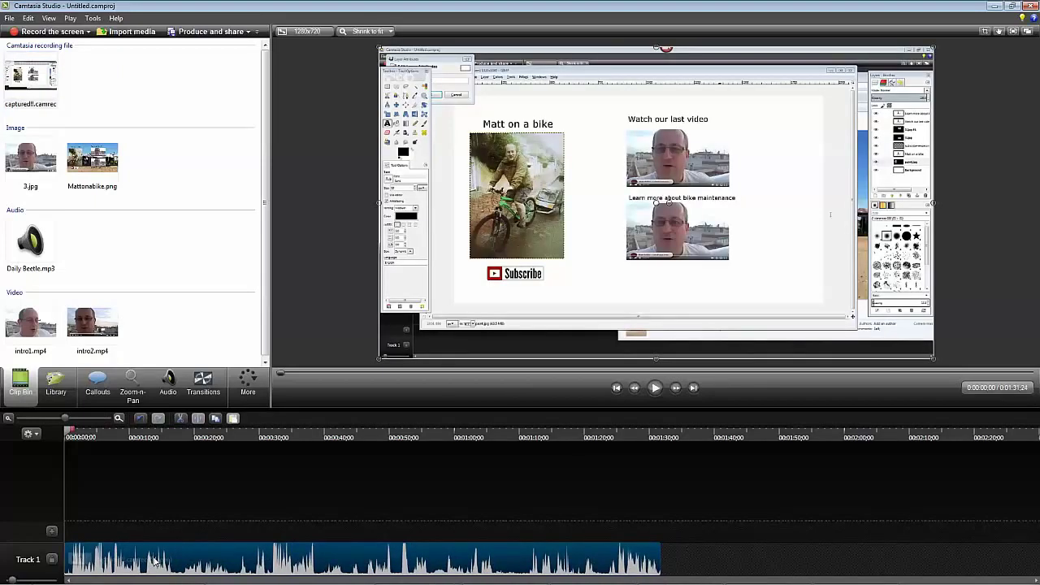
Step: Delete the screen recording from Track 1 and put Mattonabike.png there as the background
right_click(171, 561)
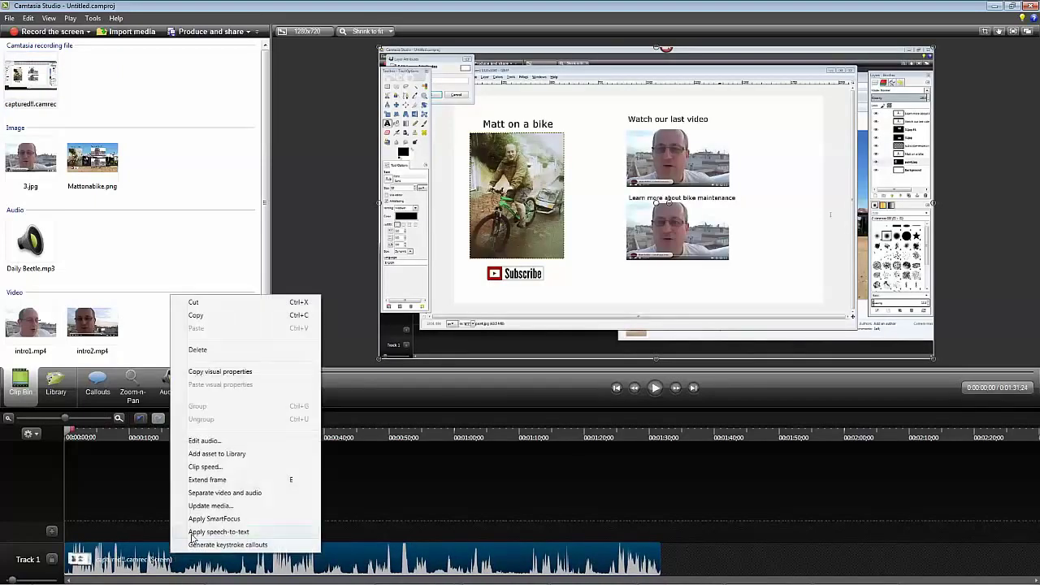
left_click(231, 349)
left_click(112, 169)
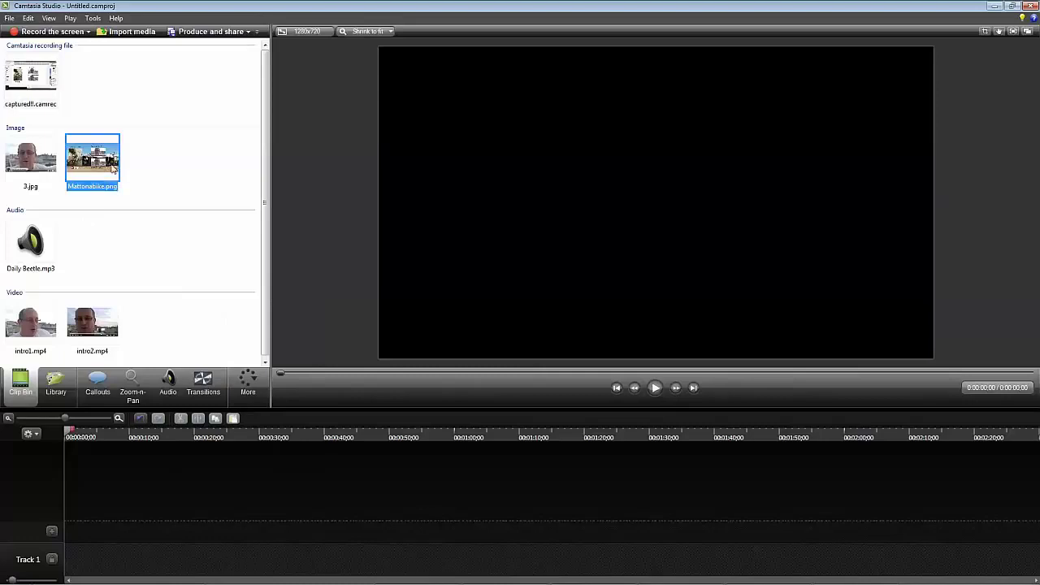
left_click_drag(106, 211, 130, 561)
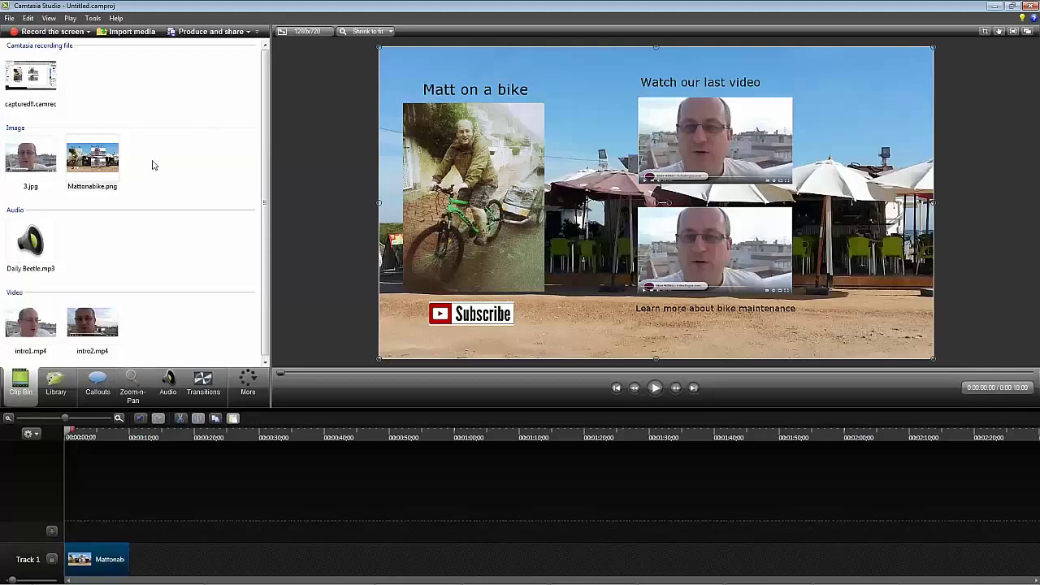
Step: Add Tracks 2 and 3 to the timeline
left_click(31, 325)
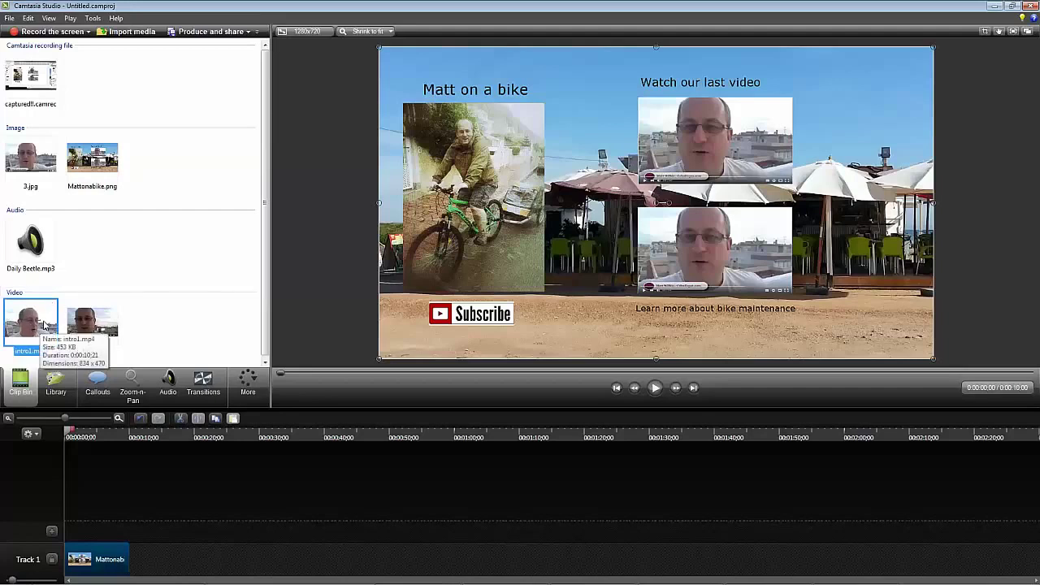
mouse_move(45, 325)
left_mouse_down()
mouse_move(54, 404)
mouse_move(88, 501)
mouse_move(41, 331)
left_mouse_up()
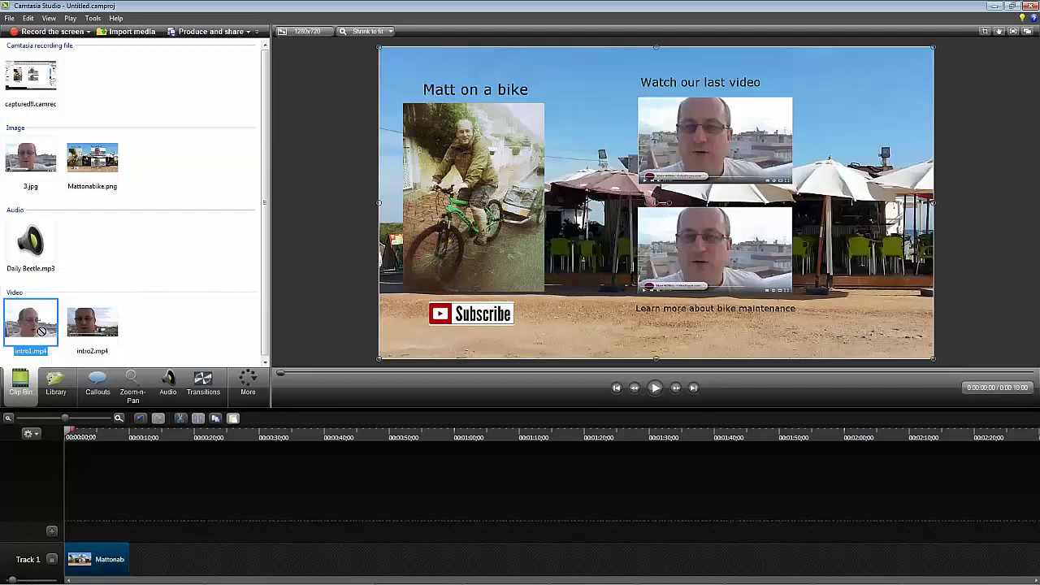
left_click(51, 531)
left_click(52, 499)
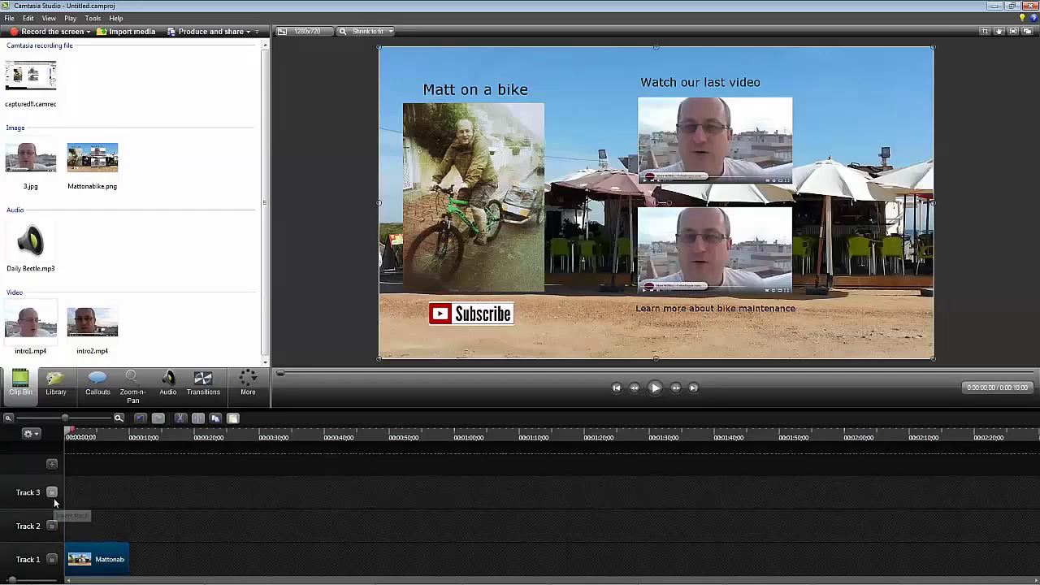
Step: Put intro1.mp4 on Track 2 and shrink it over the top thumbnail
left_click_drag(36, 330, 104, 527)
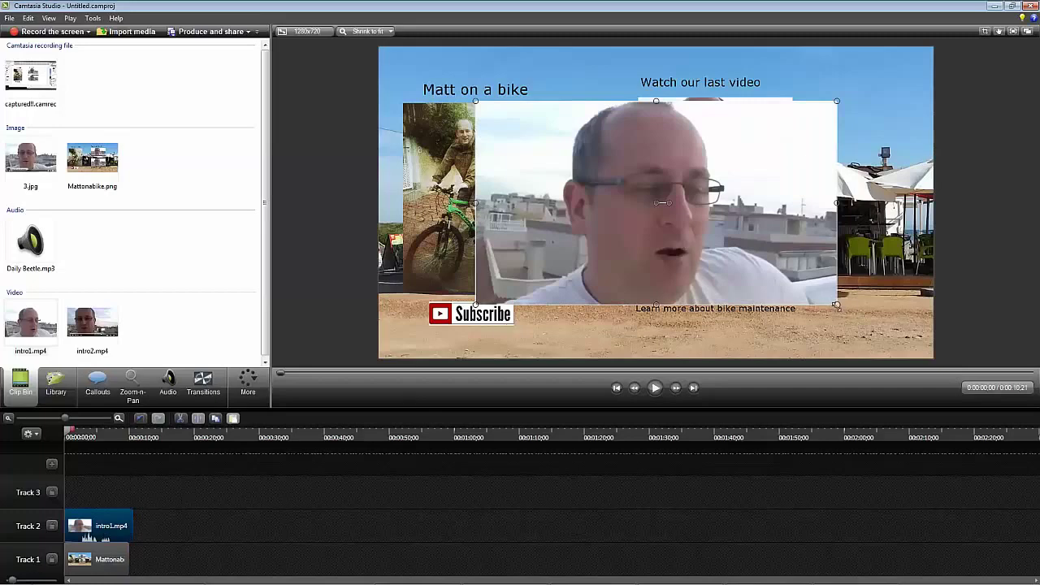
left_click_drag(837, 306, 611, 199)
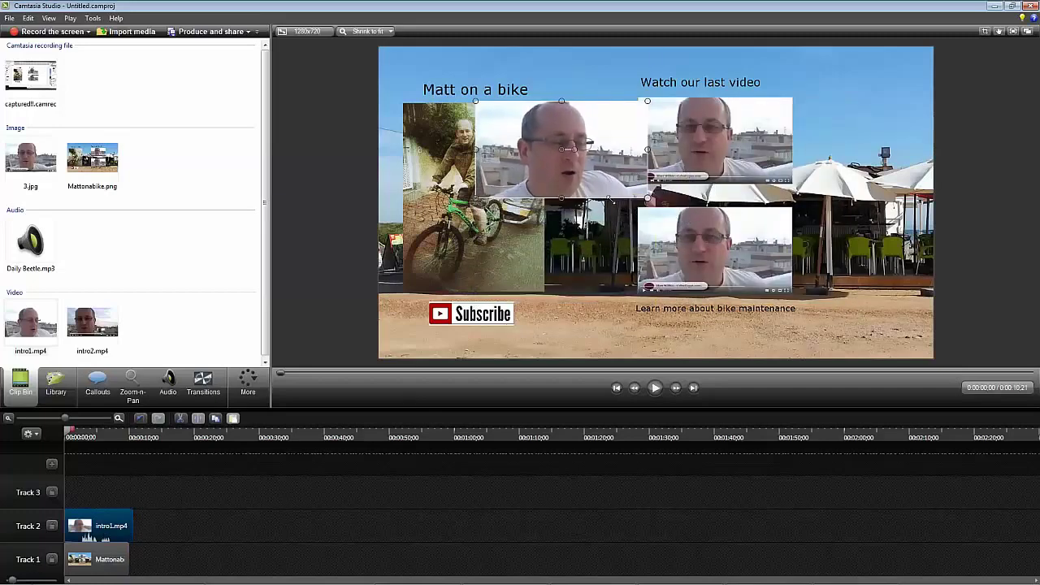
left_click_drag(541, 169, 703, 164)
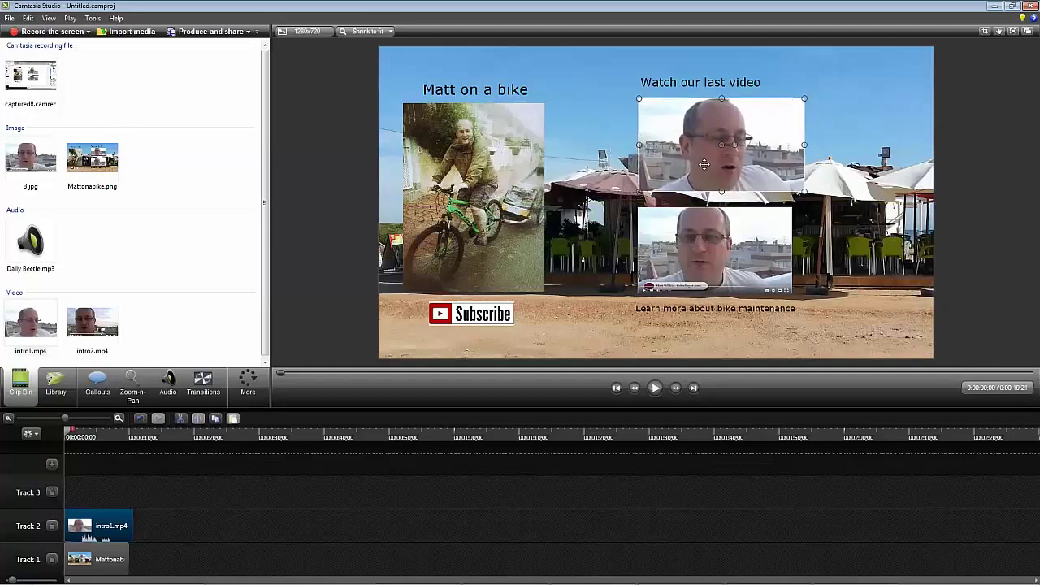
left_click_drag(801, 188, 789, 179)
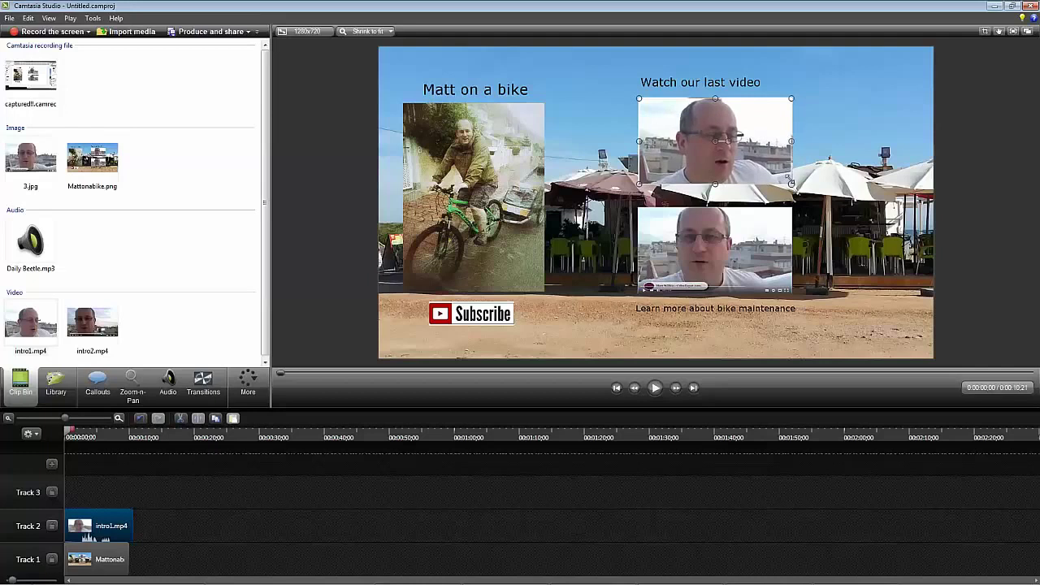
Step: Put intro2.mp4 on Track 3, shrunk and positioned over the lower thumbnail
left_click(101, 332)
left_click_drag(91, 325, 158, 497)
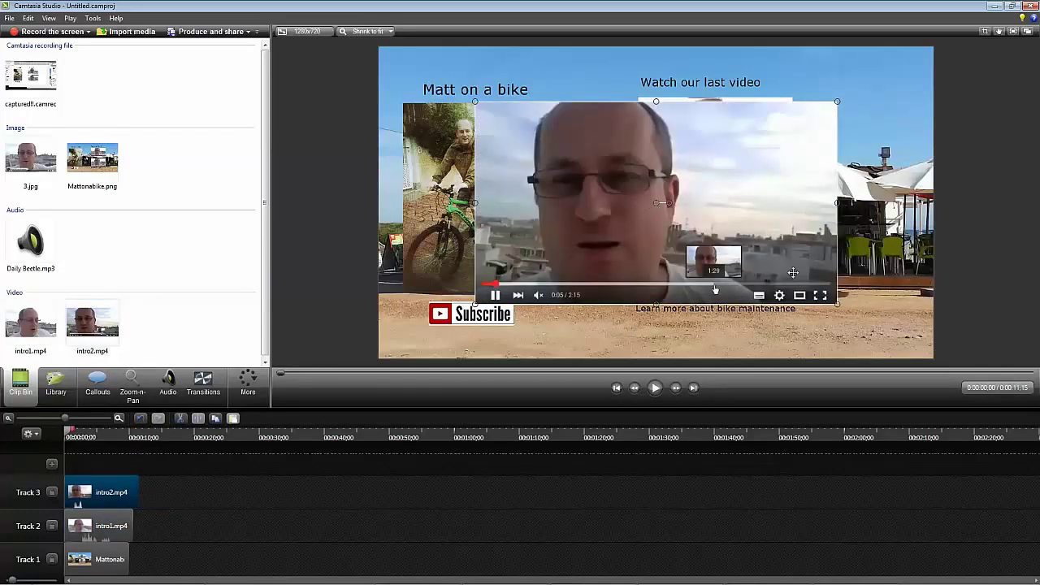
left_click_drag(837, 304, 636, 192)
left_click_drag(555, 146, 719, 245)
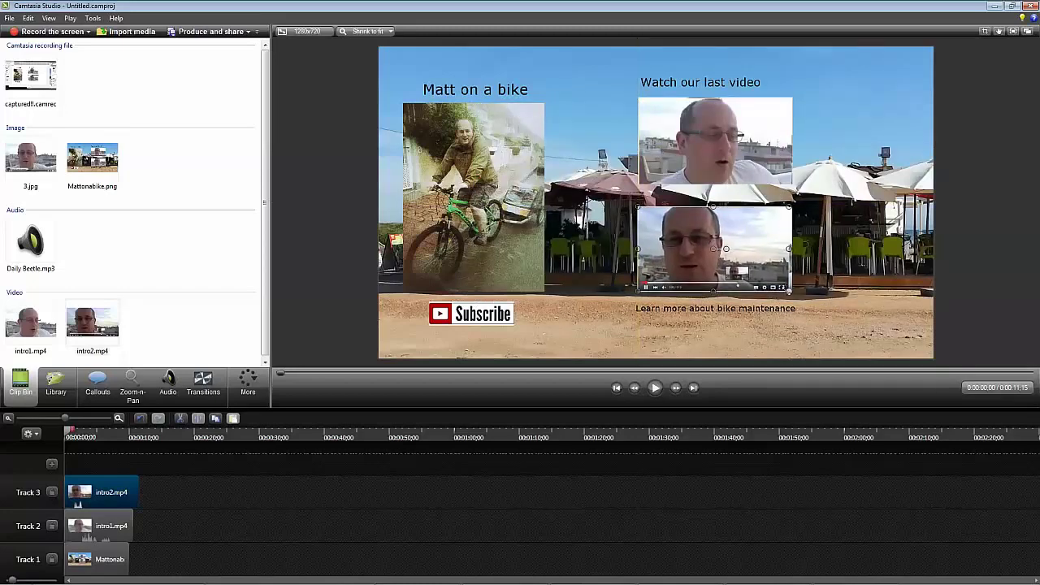
left_click_drag(725, 248, 728, 250)
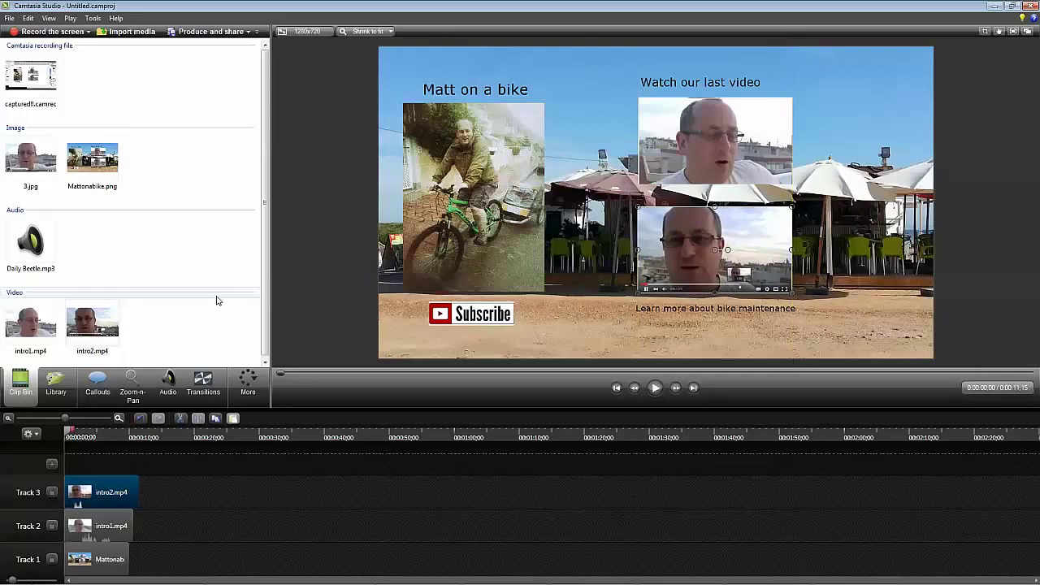
Step: Resize the upper intro1 video so its edges line up with the lower video
left_click(704, 169)
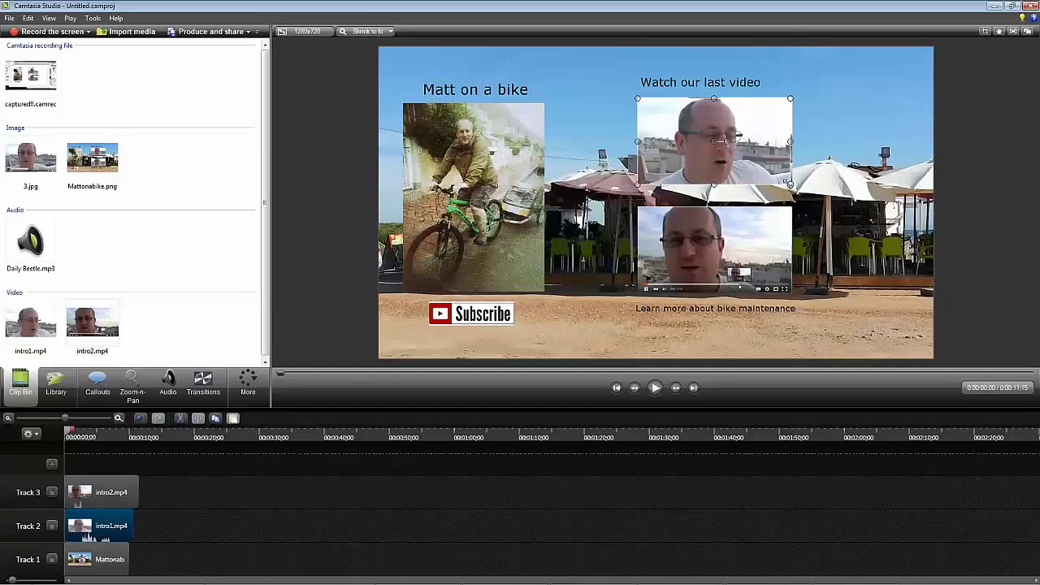
left_click_drag(787, 182, 792, 185)
left_click(564, 287)
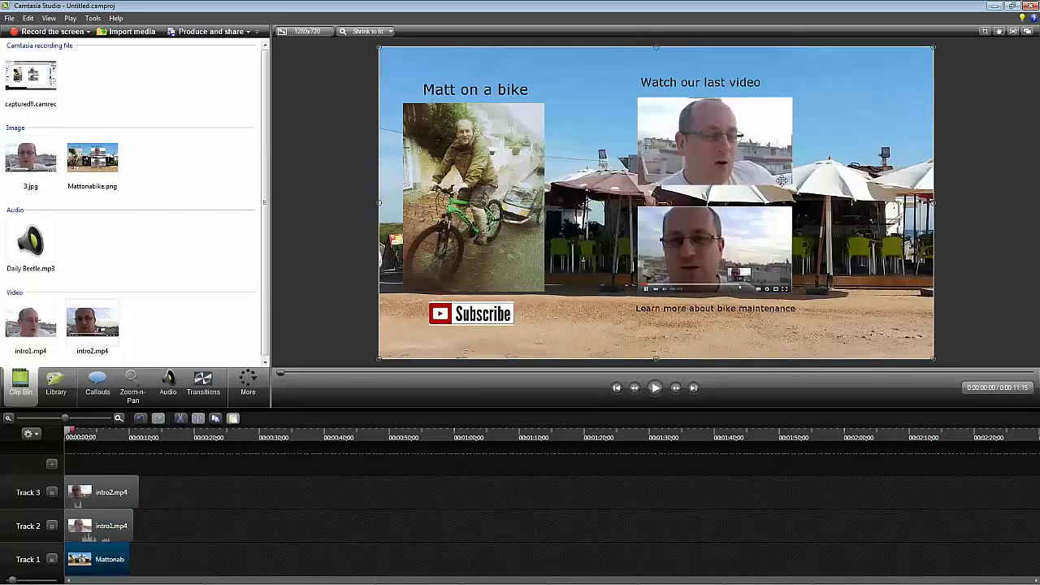
left_click(785, 182)
left_click_drag(792, 187, 789, 184)
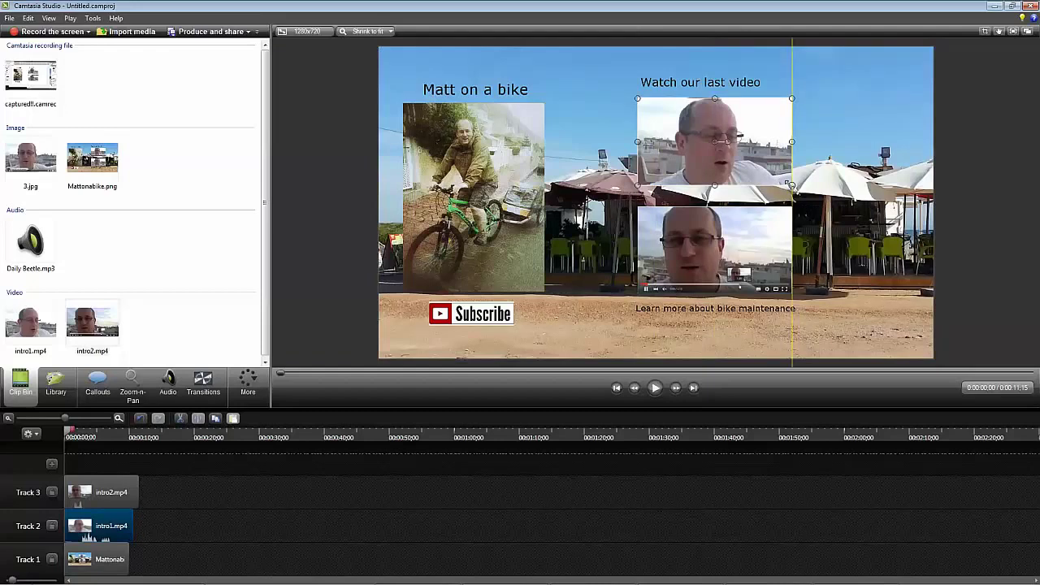
left_click_drag(790, 184, 790, 185)
left_click(592, 186)
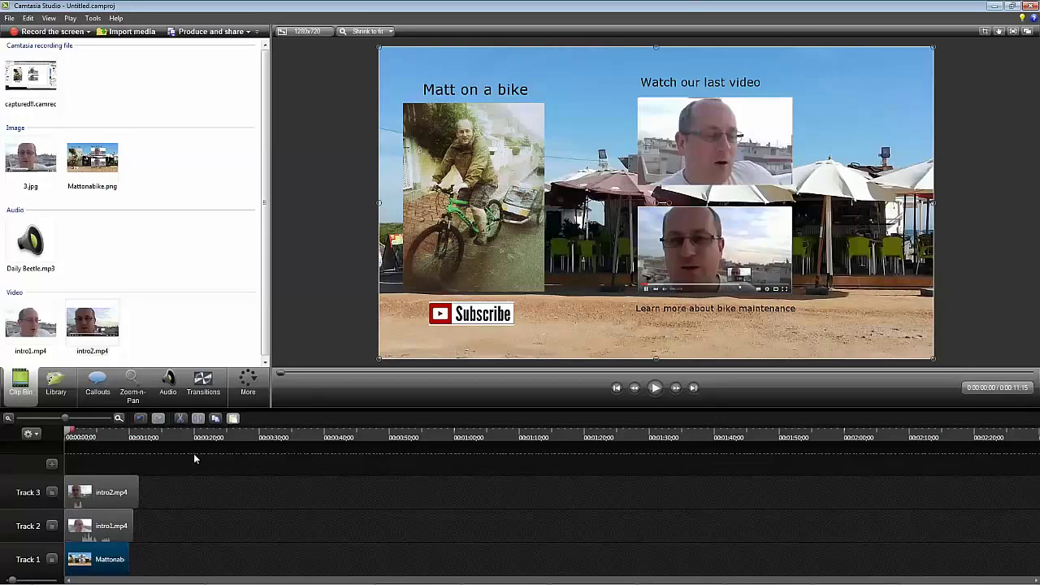
Step: Trim the intro2 and intro1 clips so both end at 10 seconds
left_click_drag(137, 497, 125, 491)
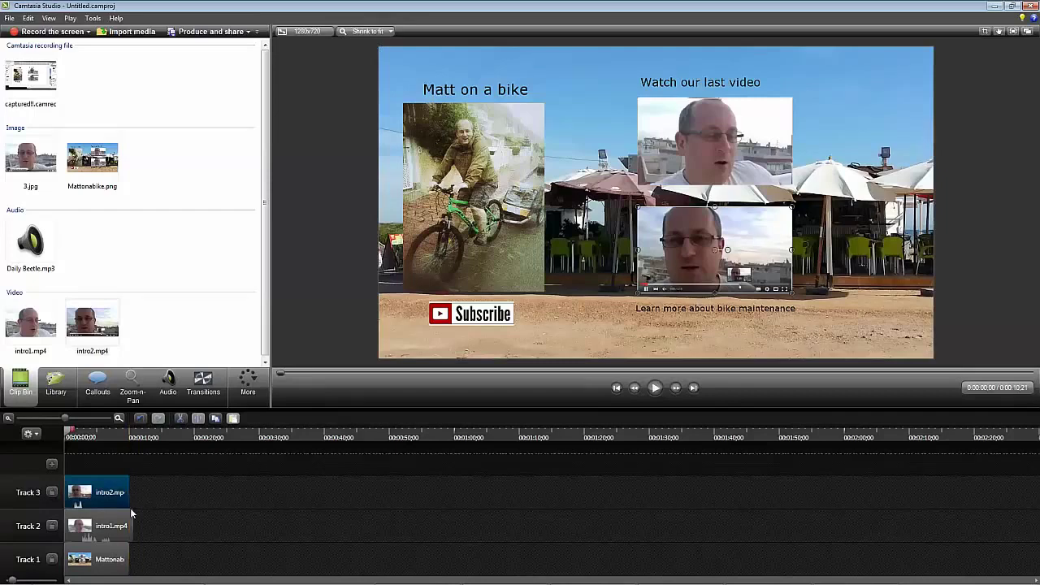
left_click(132, 515)
left_click_drag(133, 514, 127, 514)
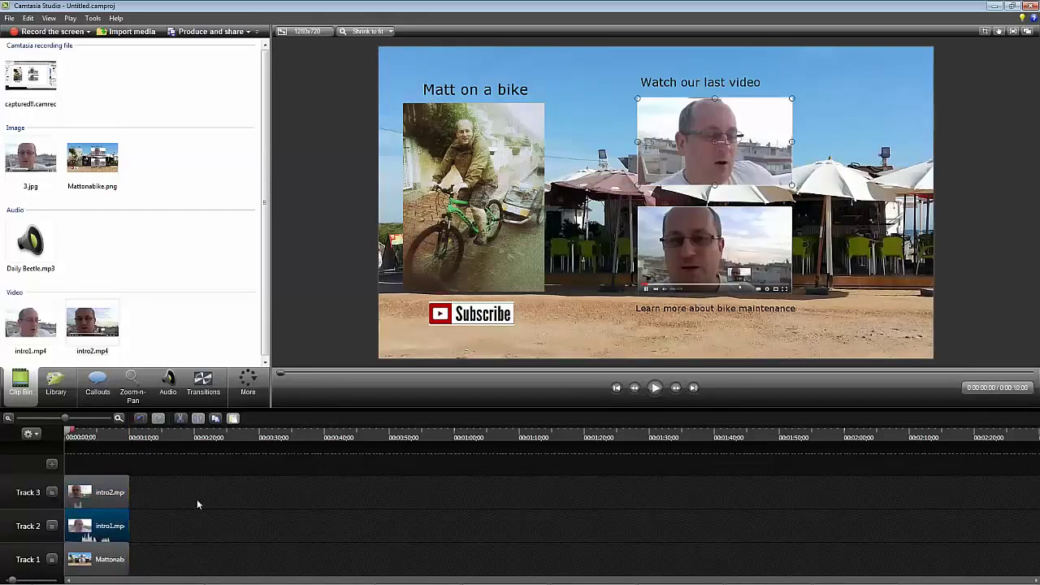
left_click(197, 499)
left_click(126, 494)
left_click(199, 499)
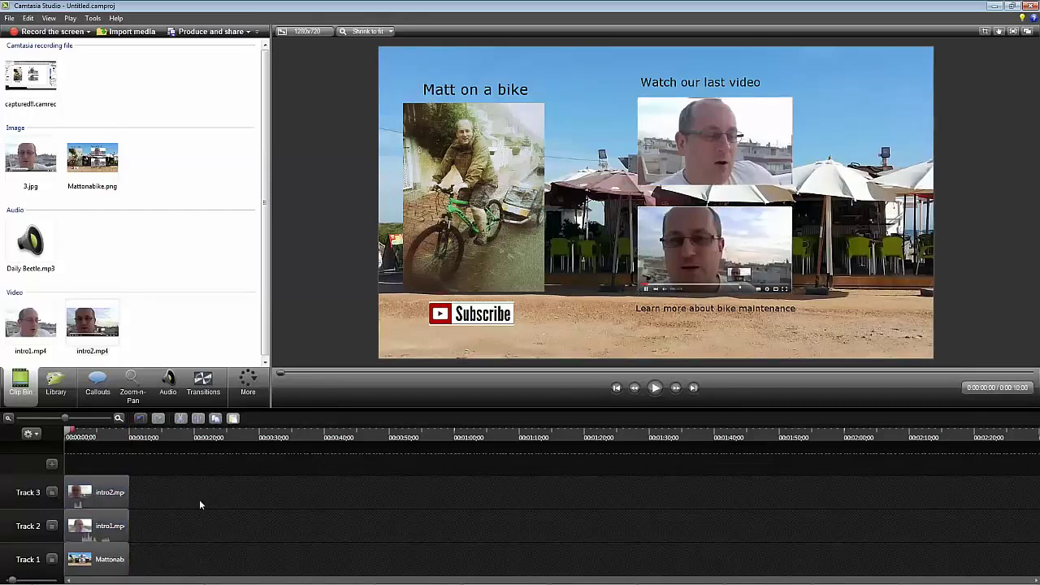
left_click(167, 383)
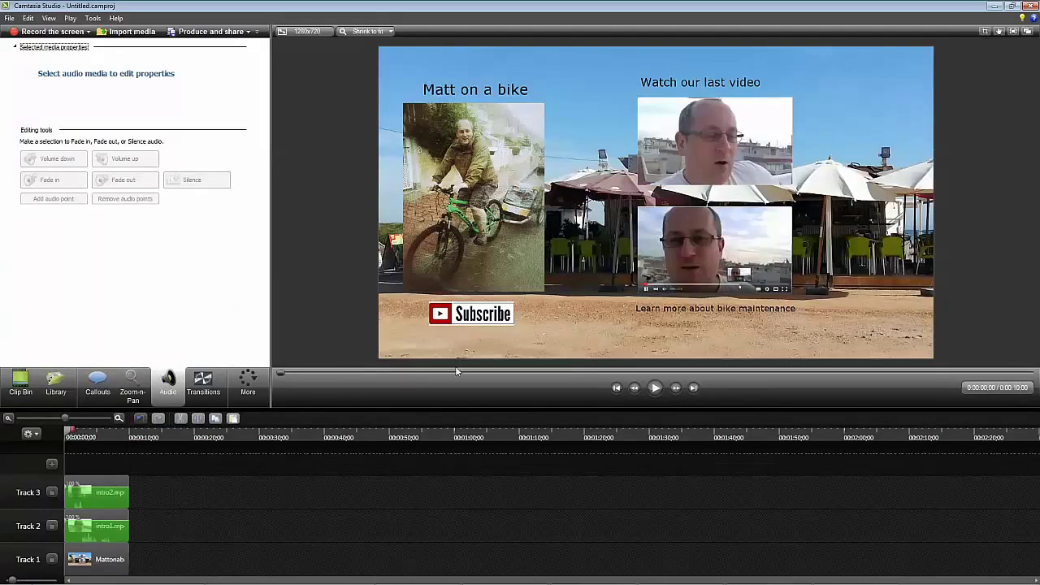
left_click(655, 388)
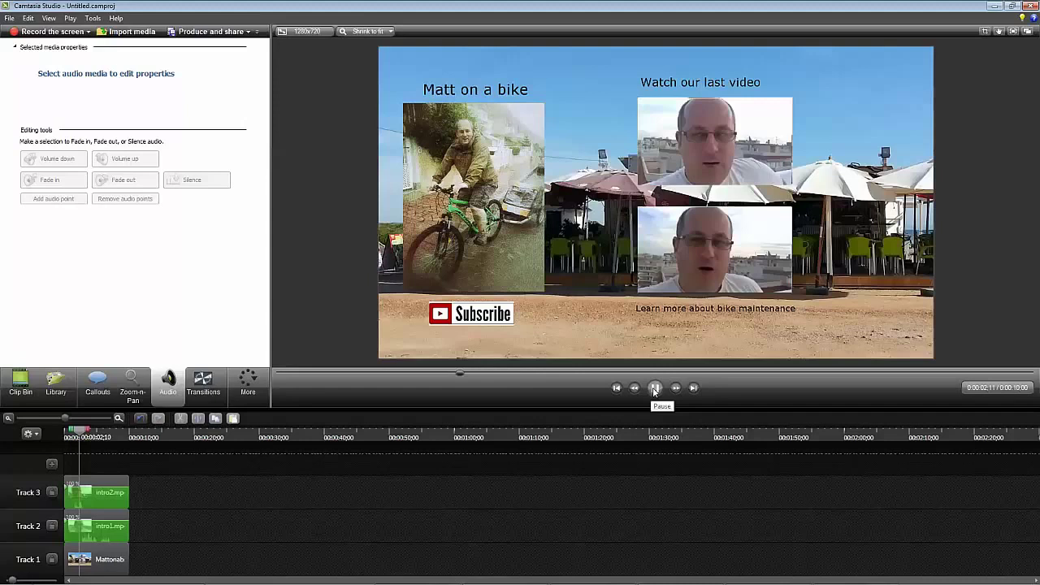
left_click(654, 388)
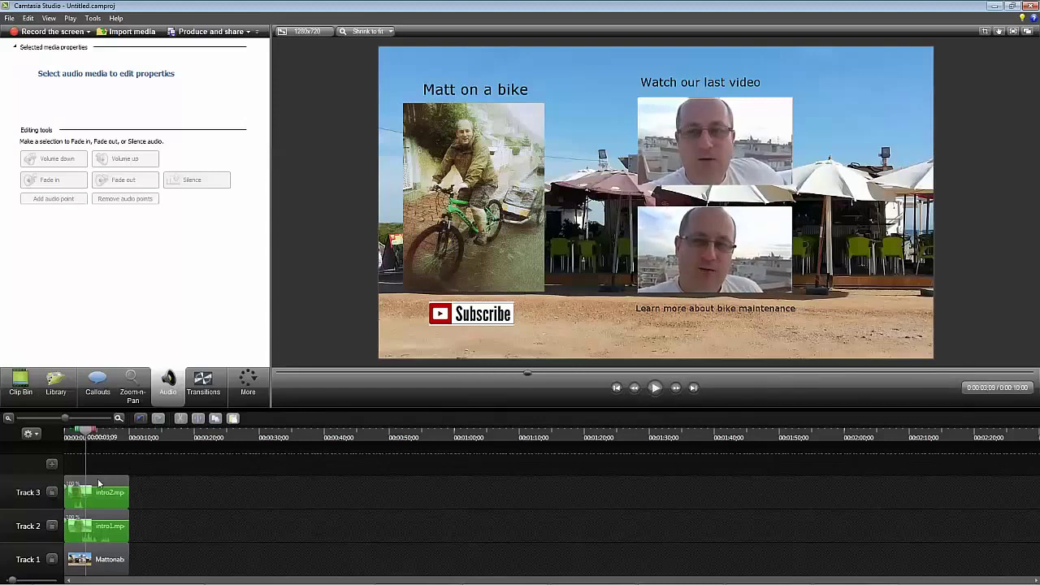
left_click(82, 513)
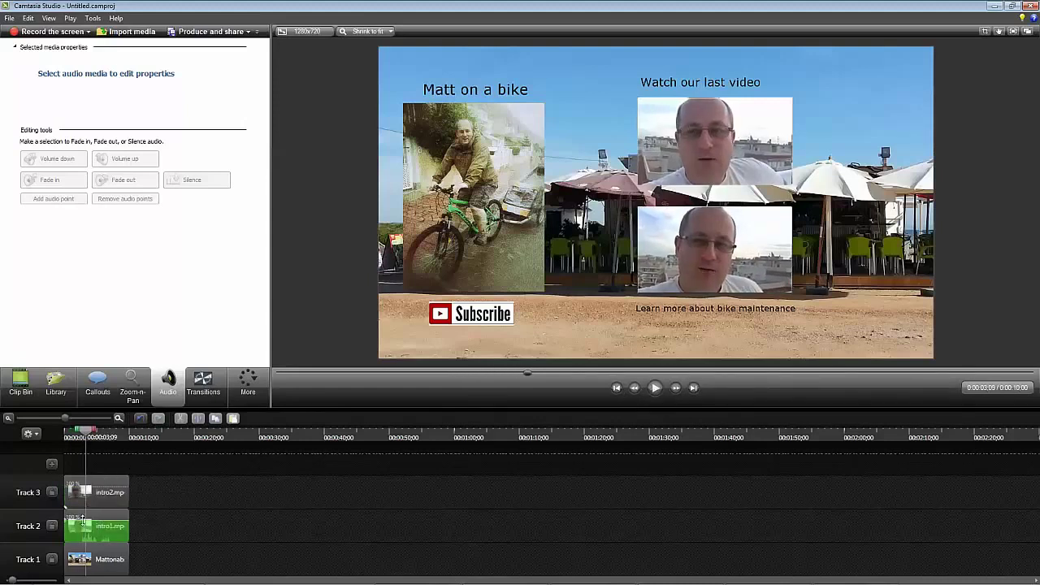
left_click(285, 487)
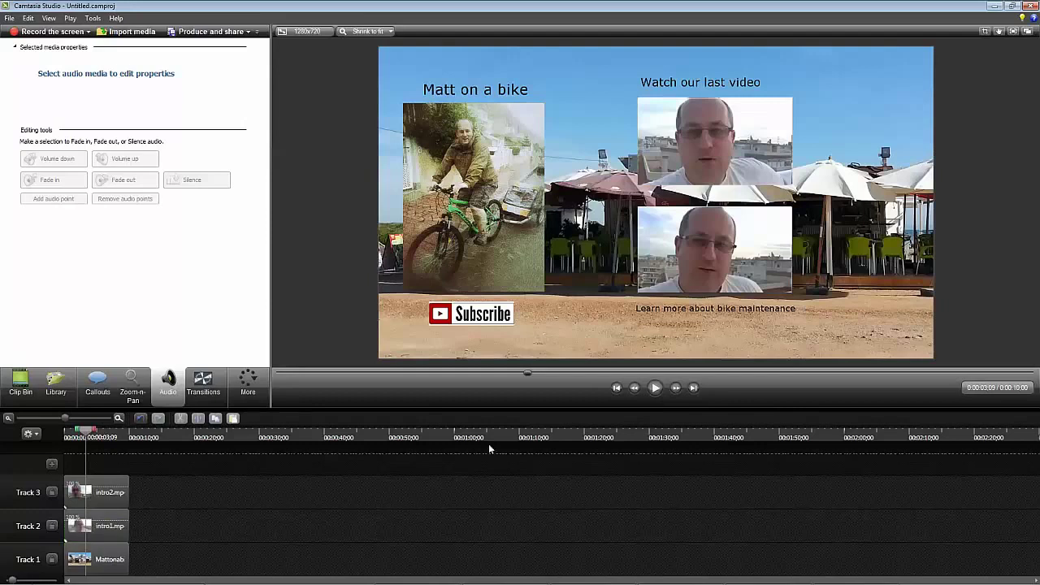
left_click_drag(528, 376, 183, 349)
Step: Add Daily Beetle.mp3 on a new track, trimmed to end with the videos
left_click(19, 379)
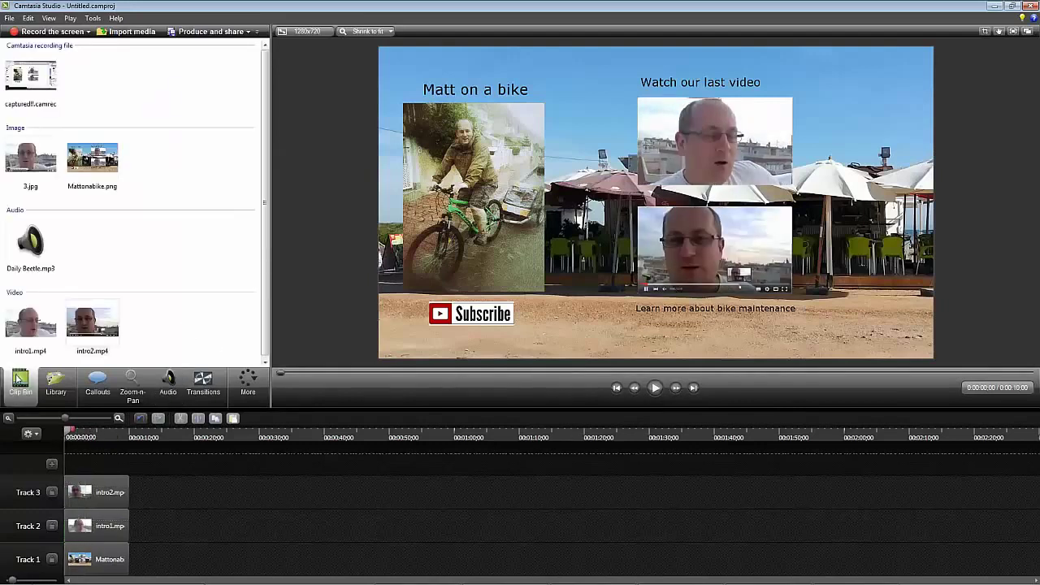
left_click(32, 248)
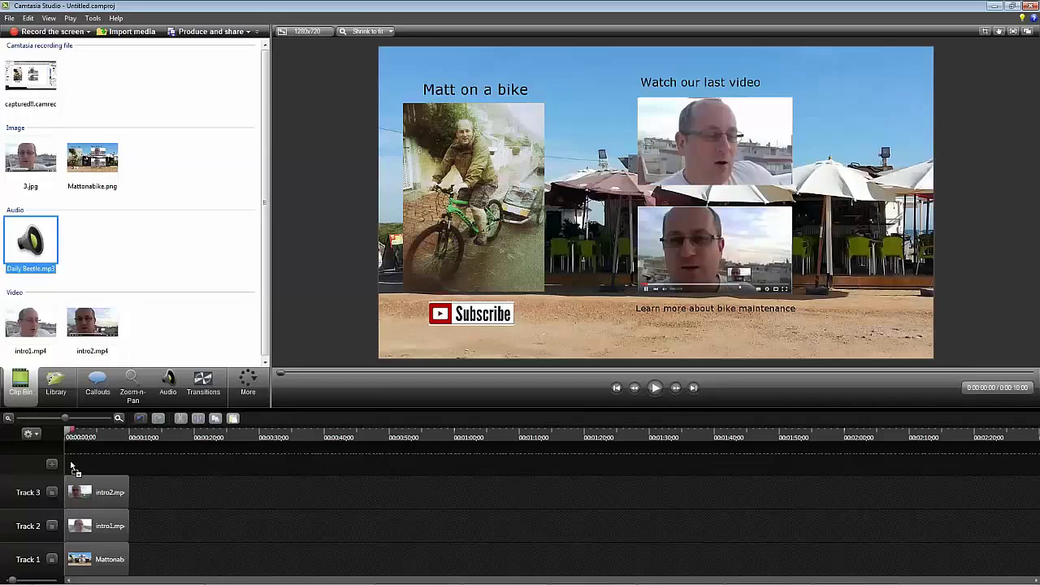
left_click_drag(71, 467, 72, 467)
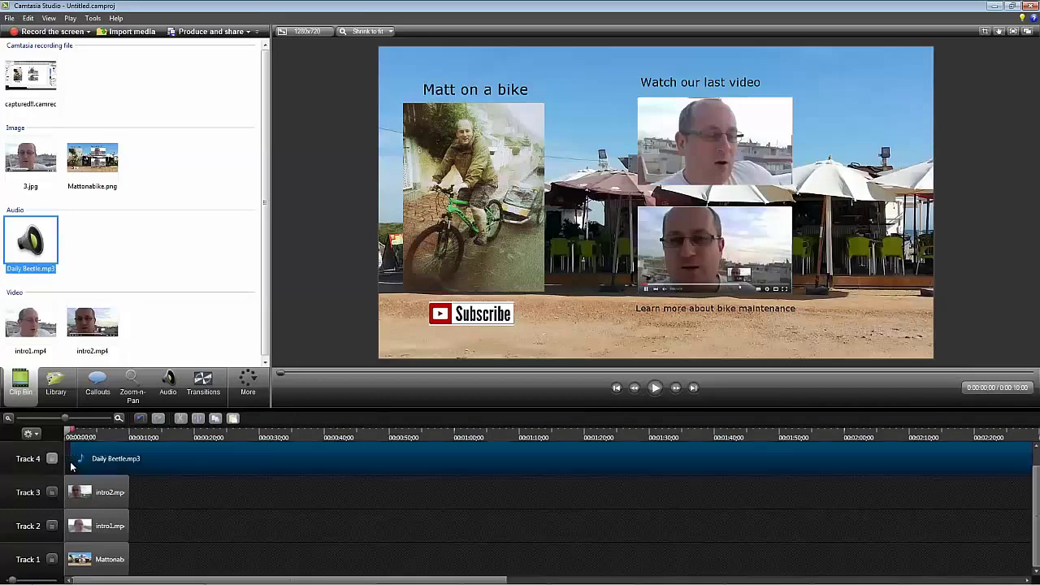
left_click(585, 461)
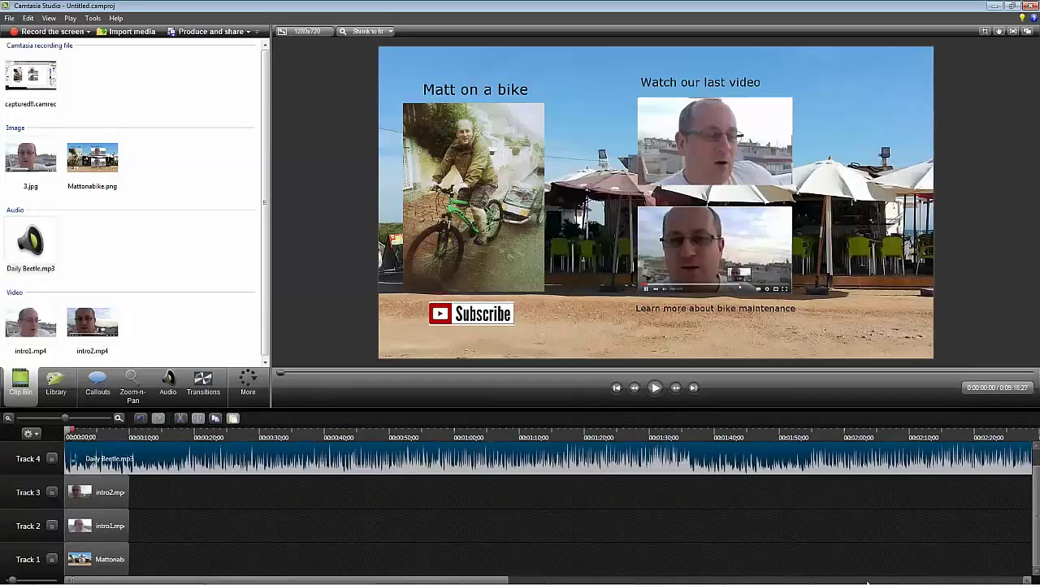
left_click(764, 580)
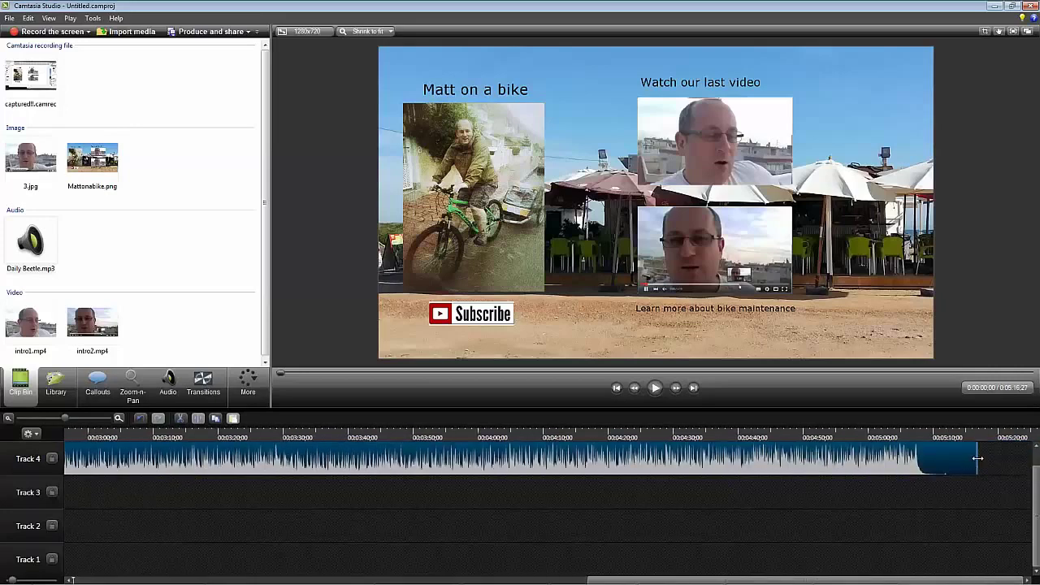
left_click_drag(974, 460, 128, 461)
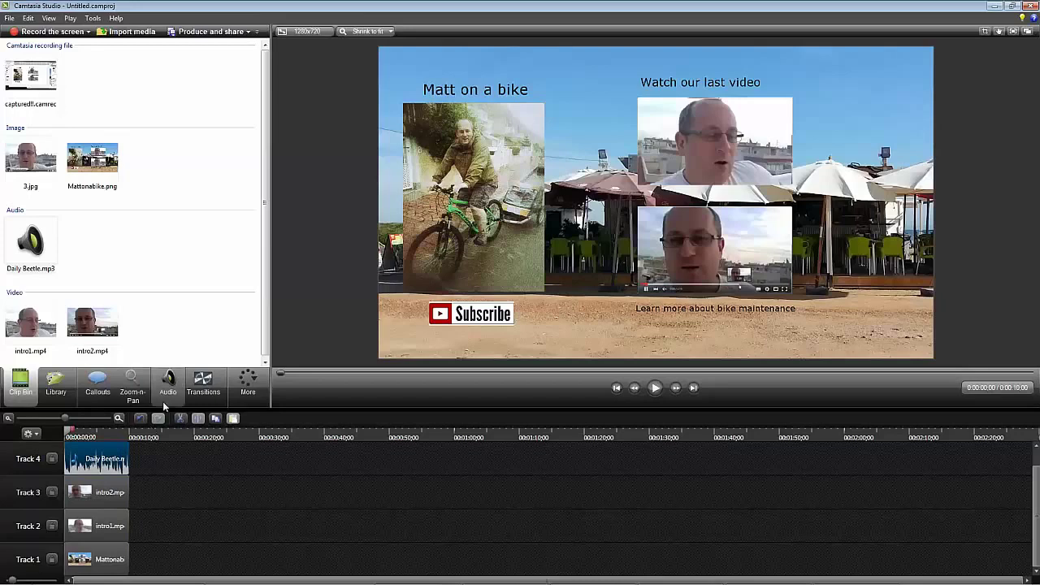
Step: Apply Fade in and Fade out to the Daily Beetle music
left_click(180, 393)
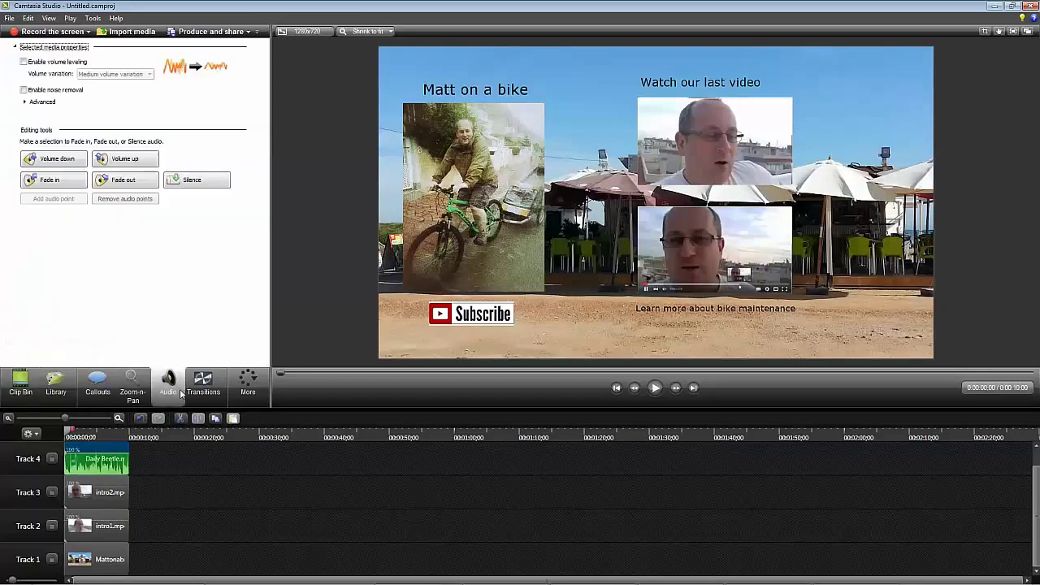
left_click(62, 180)
left_click(122, 183)
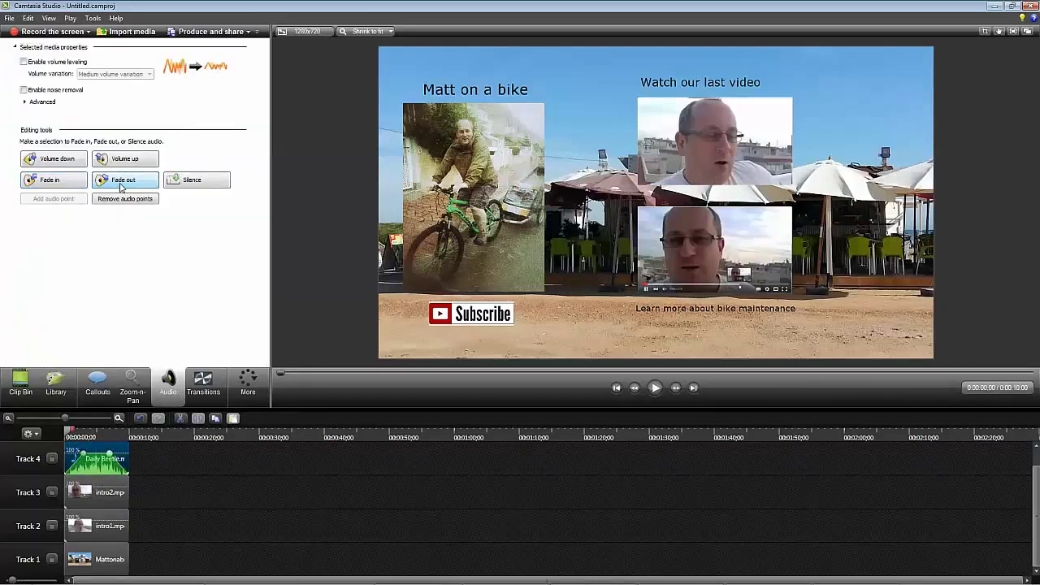
left_click(260, 490)
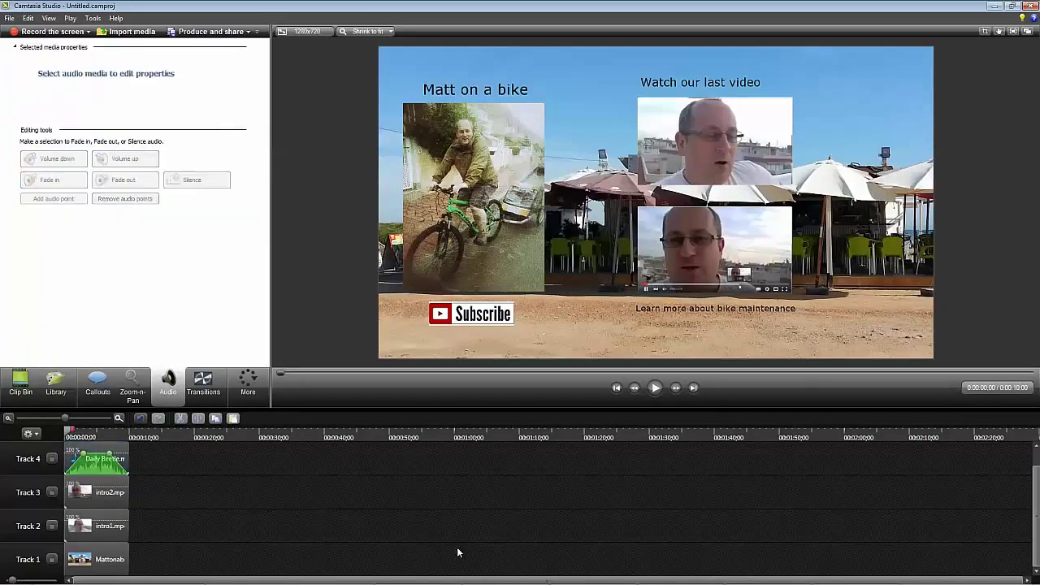
left_click(656, 390)
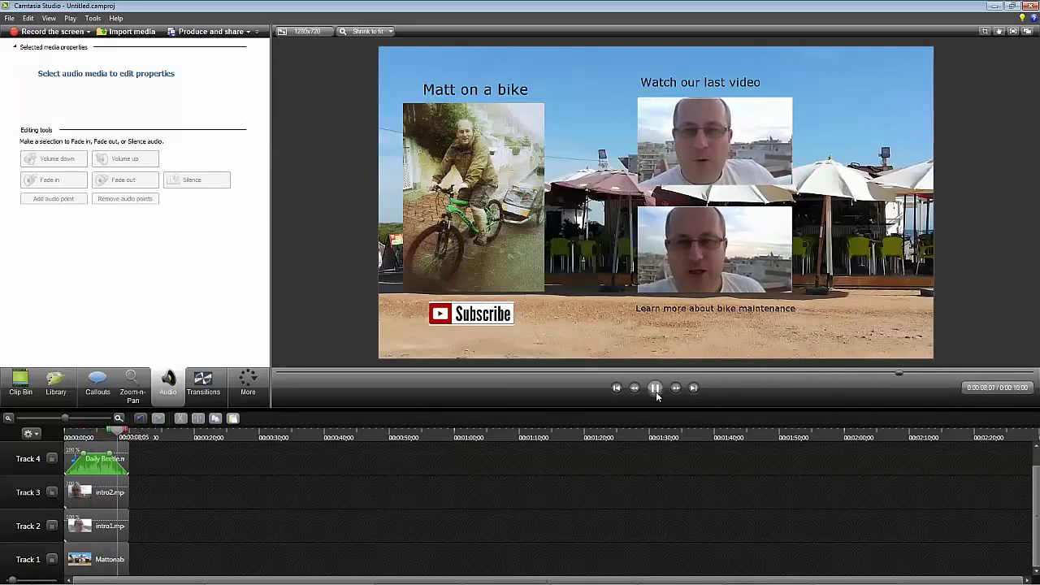
left_click(656, 392)
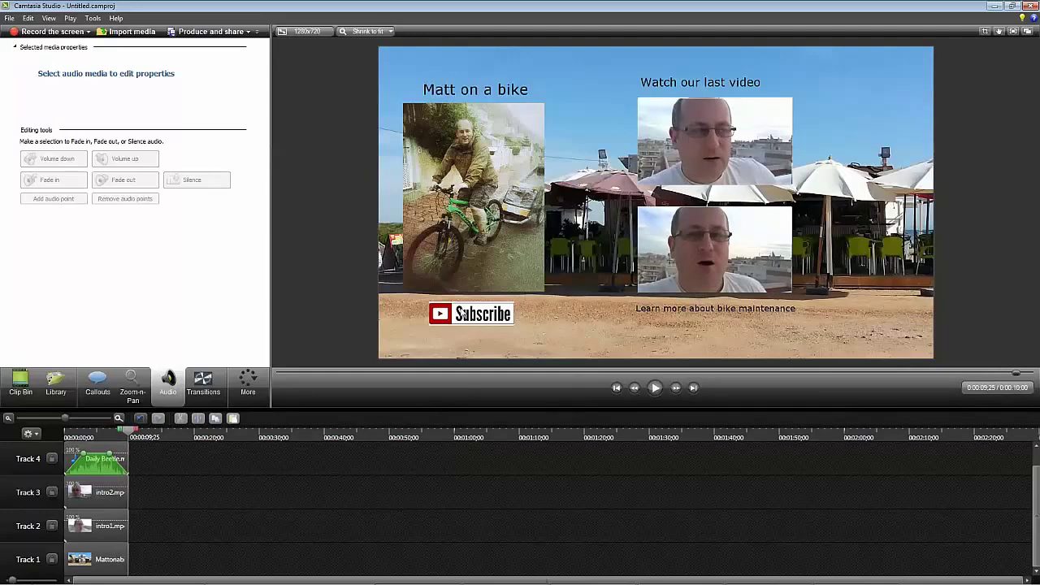
left_click_drag(473, 304, 538, 319)
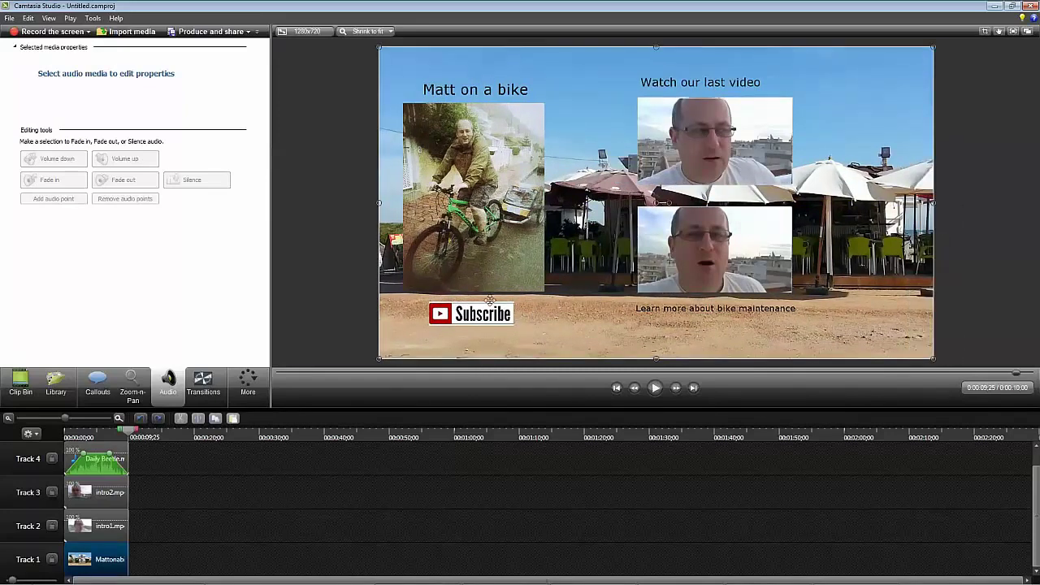